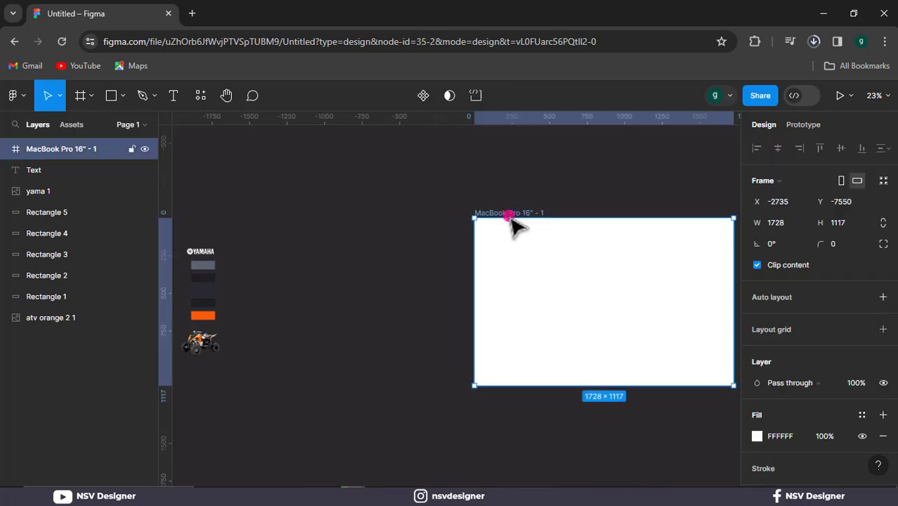
Fill the MacBook Pro 16" frame with the dark colour 1D1D23 sampled from the palette swatches.
{"action": "left_click", "coordinate": [756, 435]}
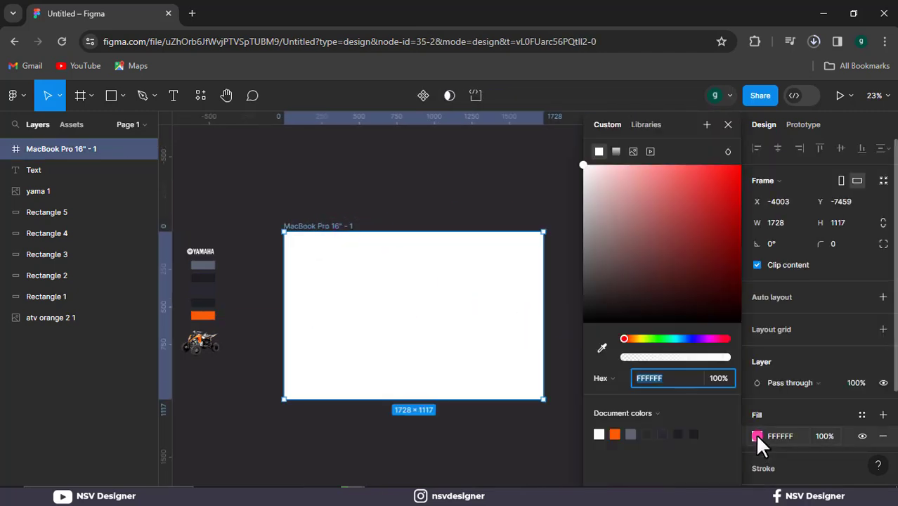
{"action": "left_click", "coordinate": [602, 347]}
{"action": "left_click", "coordinate": [205, 278]}
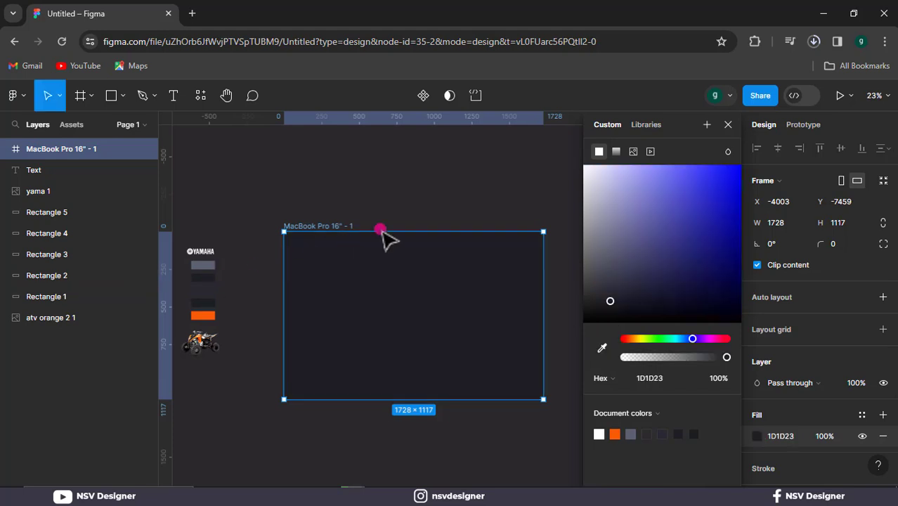
{"action": "left_click", "coordinate": [727, 124]}
{"action": "left_click", "coordinate": [513, 174]}
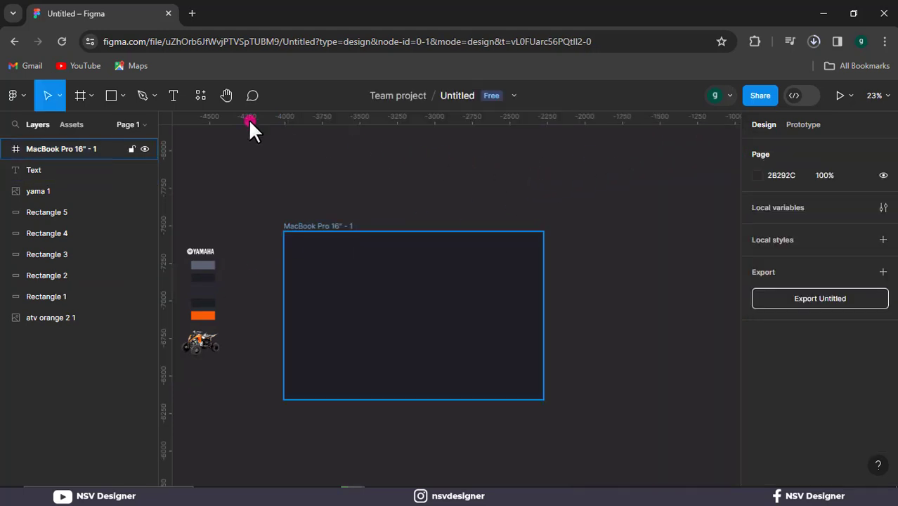
Draw a circle of about 792 × 792 in the right half of the frame.
{"action": "left_click", "coordinate": [123, 95]}
{"action": "left_click", "coordinate": [87, 174]}
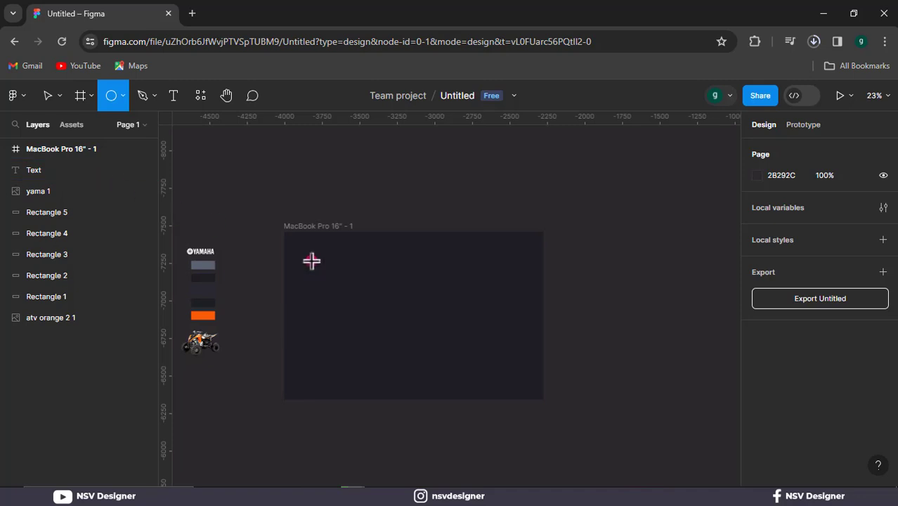
{"action": "left_click_drag", "start_coordinate": [484, 329], "coordinate": [543, 388]}
{"action": "left_click_drag", "start_coordinate": [490, 349], "coordinate": [471, 336]}
Add a layer blur effect to the circle and set its blur to about 621.
{"action": "scroll", "coordinate": [814, 316], "scroll_direction": "down", "scroll_amount": 3}
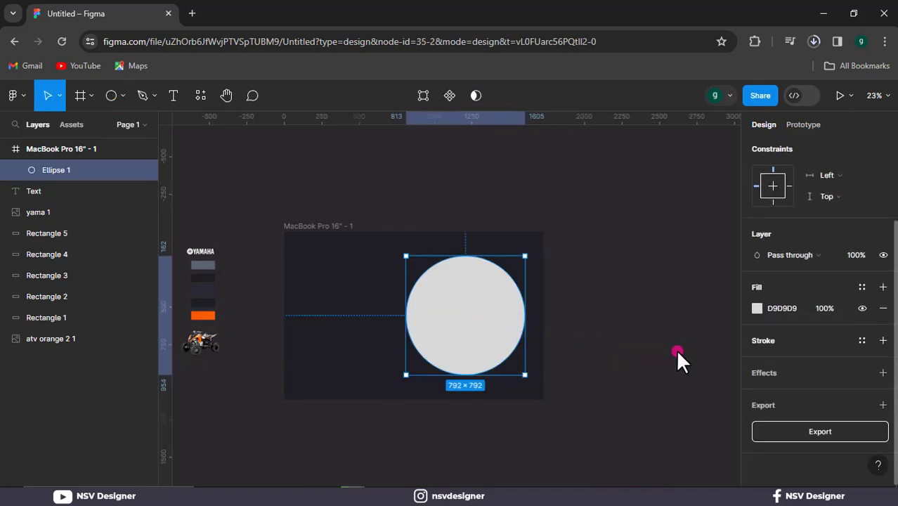
{"action": "left_click", "coordinate": [884, 373]}
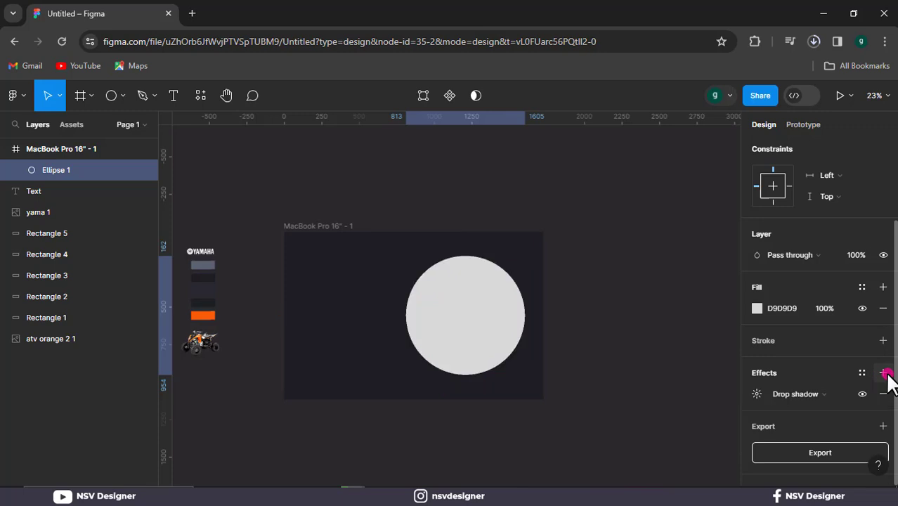
{"action": "left_click", "coordinate": [836, 394]}
{"action": "left_click", "coordinate": [818, 413]}
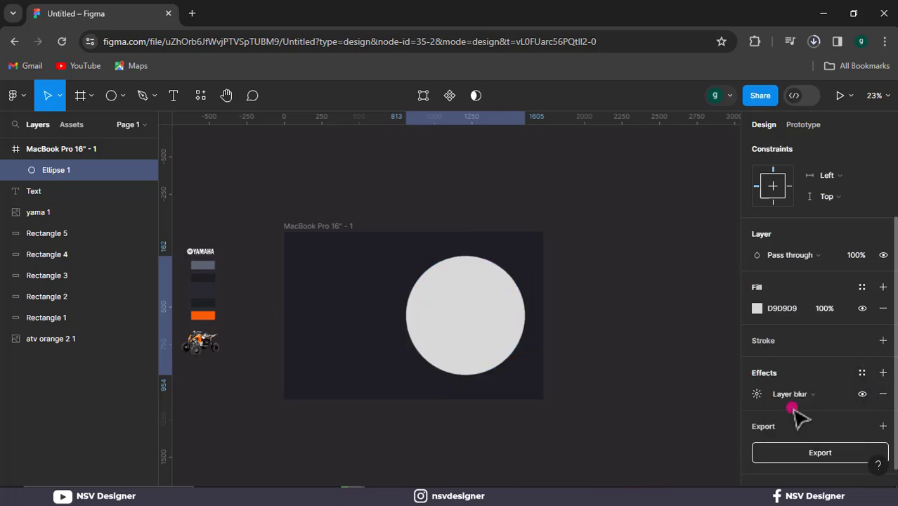
{"action": "left_click", "coordinate": [755, 394]}
{"action": "left_click_drag", "start_coordinate": [596, 426], "coordinate": [631, 278]}
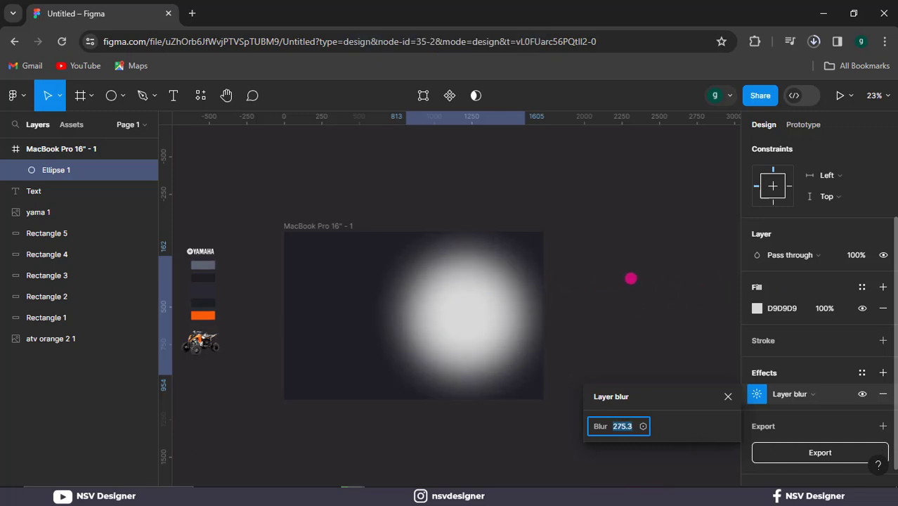
{"action": "left_click_drag", "start_coordinate": [487, 282], "coordinate": [605, 296]}
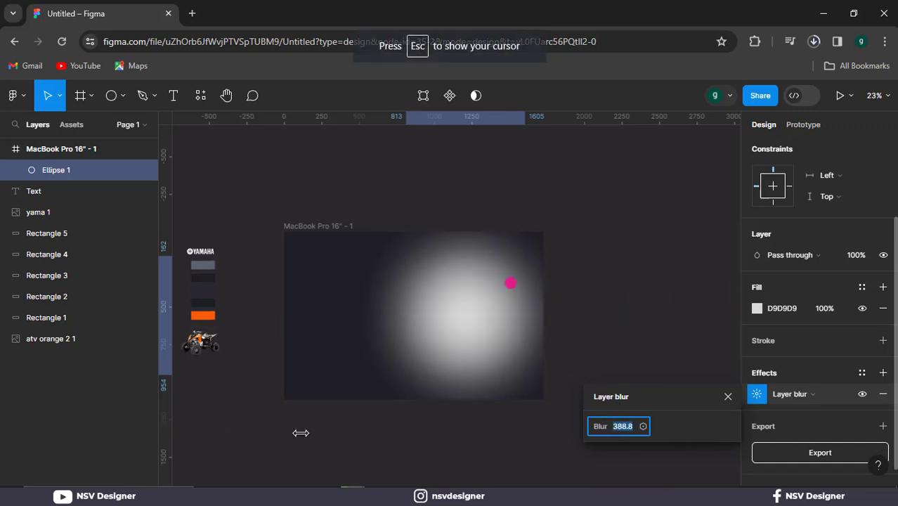
{"action": "left_click_drag", "start_coordinate": [485, 282], "coordinate": [520, 289]}
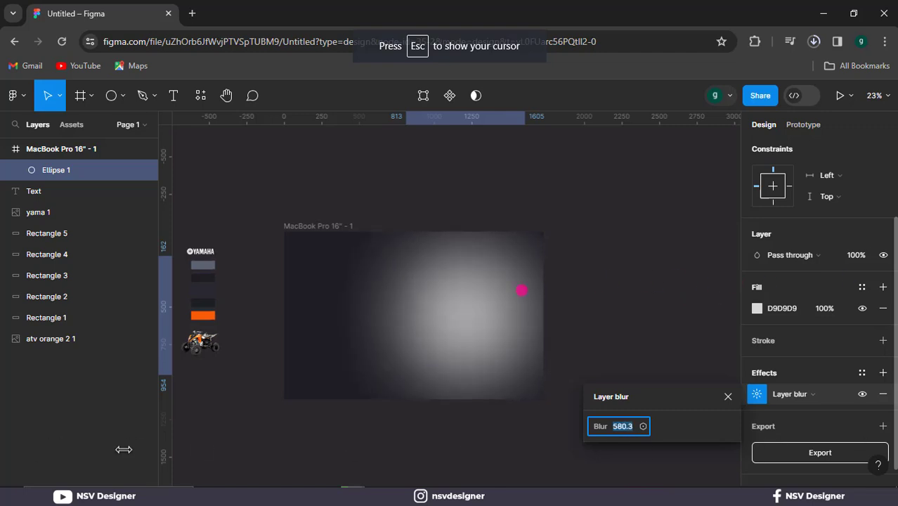
{"action": "left_click_drag", "start_coordinate": [647, 283], "coordinate": [333, 284]}
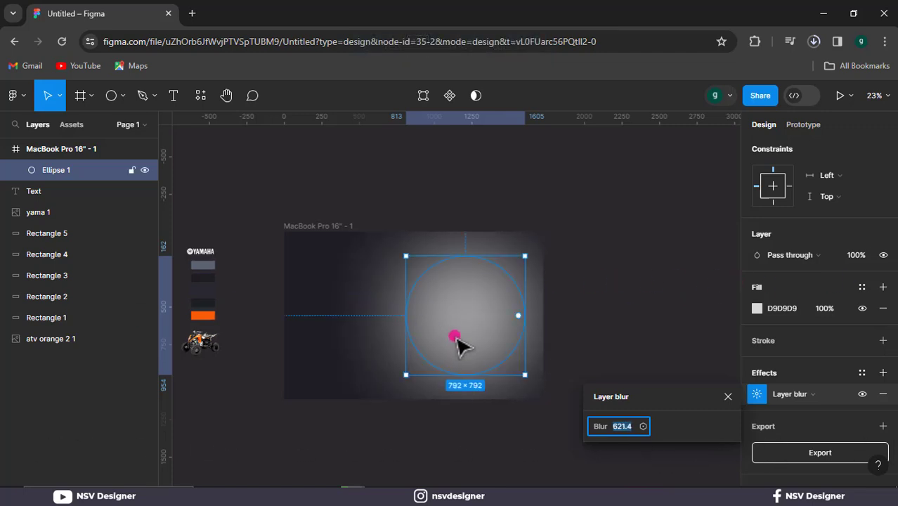
Resize the blurred circle to 700 × 700 and reposition it at X 903, Y 85.
{"action": "left_click_drag", "start_coordinate": [525, 255], "coordinate": [490, 317]}
{"action": "left_click_drag", "start_coordinate": [503, 348], "coordinate": [519, 361]}
{"action": "left_click_drag", "start_coordinate": [482, 338], "coordinate": [488, 326]}
Increase the circle's layer blur further and lower its fill opacity to 87%.
{"action": "left_click_drag", "start_coordinate": [613, 425], "coordinate": [697, 423]}
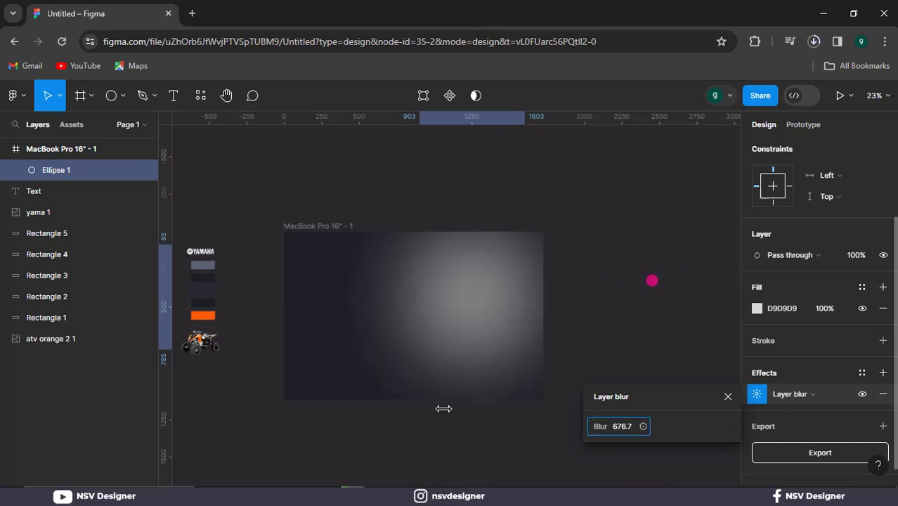
{"action": "left_click", "coordinate": [546, 336]}
{"action": "left_click", "coordinate": [457, 322]}
{"action": "left_click", "coordinate": [821, 414]}
{"action": "left_click_drag", "start_coordinate": [823, 413], "coordinate": [803, 414]}
{"action": "left_click", "coordinate": [601, 377]}
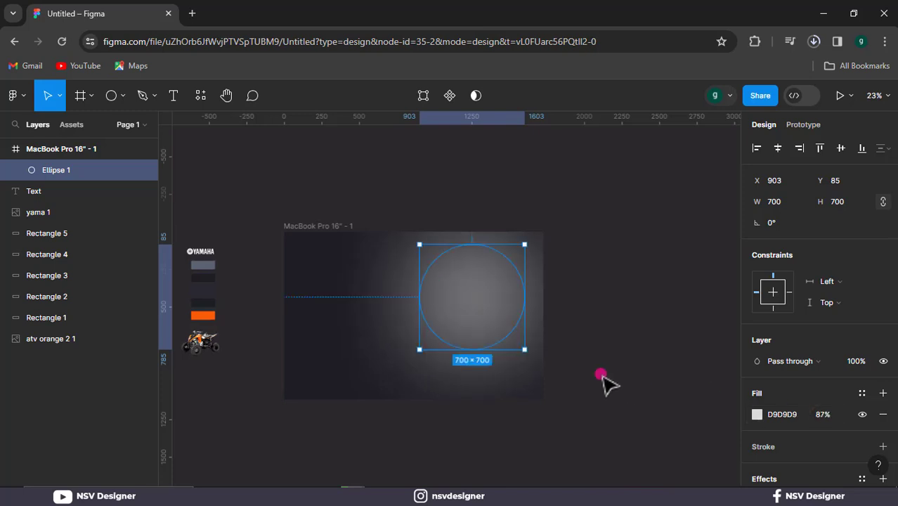
Draw a rectangle of about 293 × 114 on the frame's top edge near its left corner.
{"action": "left_click_drag", "start_coordinate": [481, 381], "coordinate": [506, 377]}
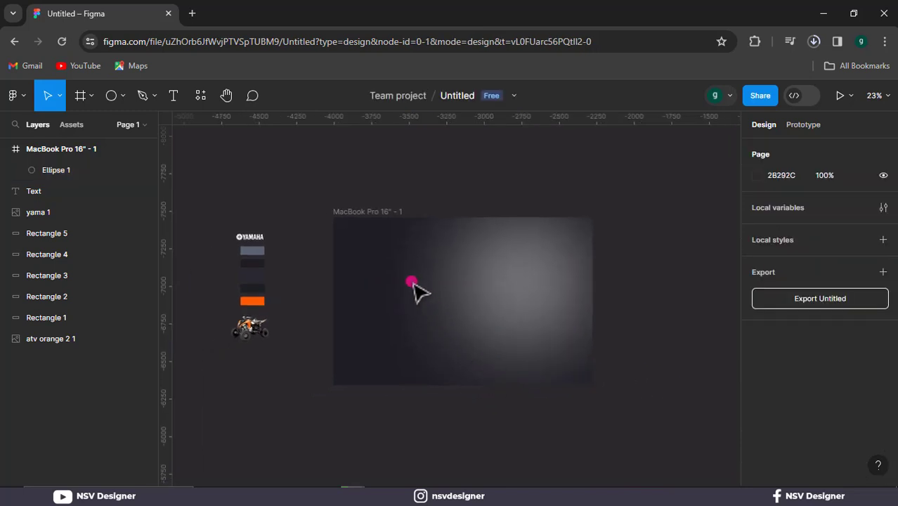
{"action": "scroll", "coordinate": [388, 258], "scroll_direction": "up", "scroll_amount": 4}
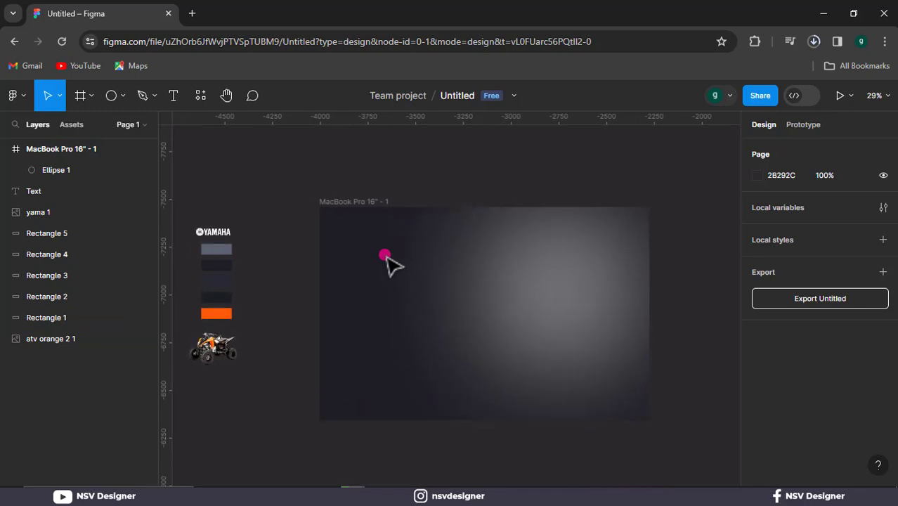
{"action": "scroll", "coordinate": [388, 258], "scroll_direction": "up", "scroll_amount": 1}
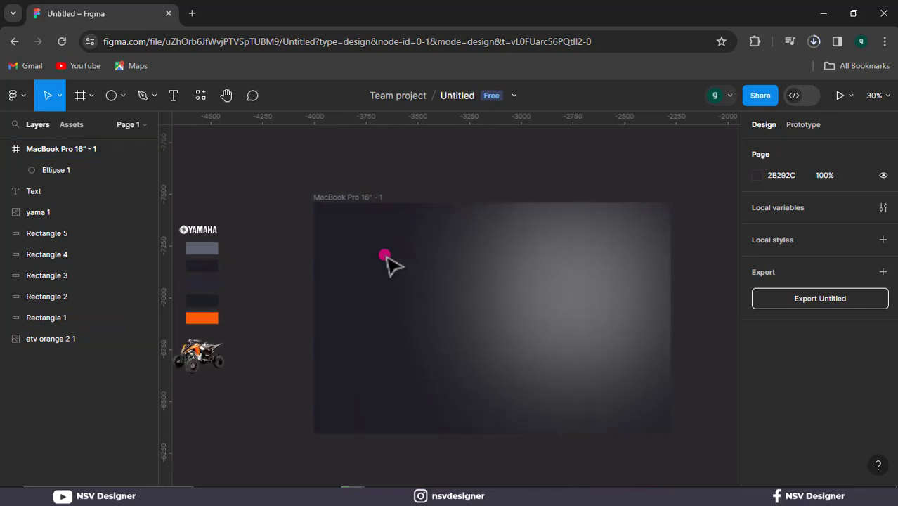
{"action": "left_click", "coordinate": [115, 98]}
{"action": "left_click", "coordinate": [84, 127]}
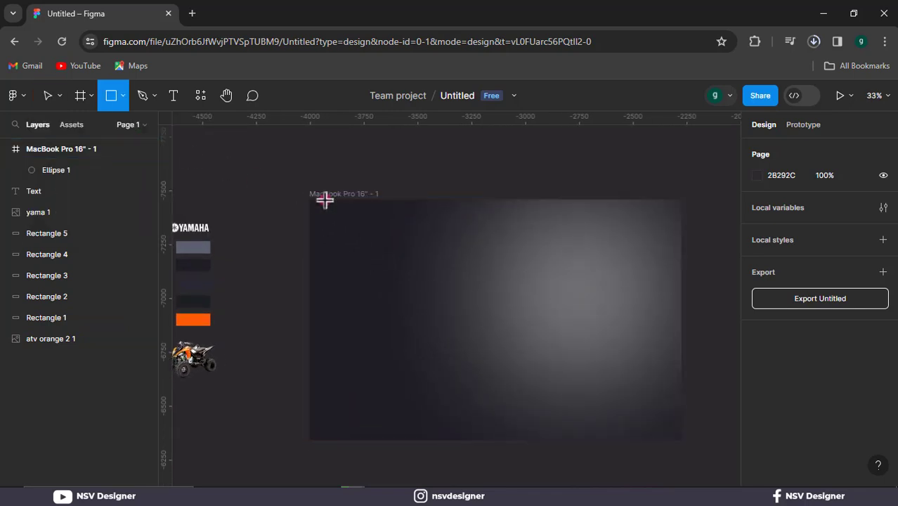
{"action": "mouse_move", "coordinate": [324, 201]}
{"action": "left_mouse_down"}
{"action": "mouse_move", "coordinate": [351, 227]}
{"action": "mouse_move", "coordinate": [388, 224]}
{"action": "left_mouse_up"}
{"action": "left_click", "coordinate": [398, 180]}
{"action": "left_click", "coordinate": [369, 216]}
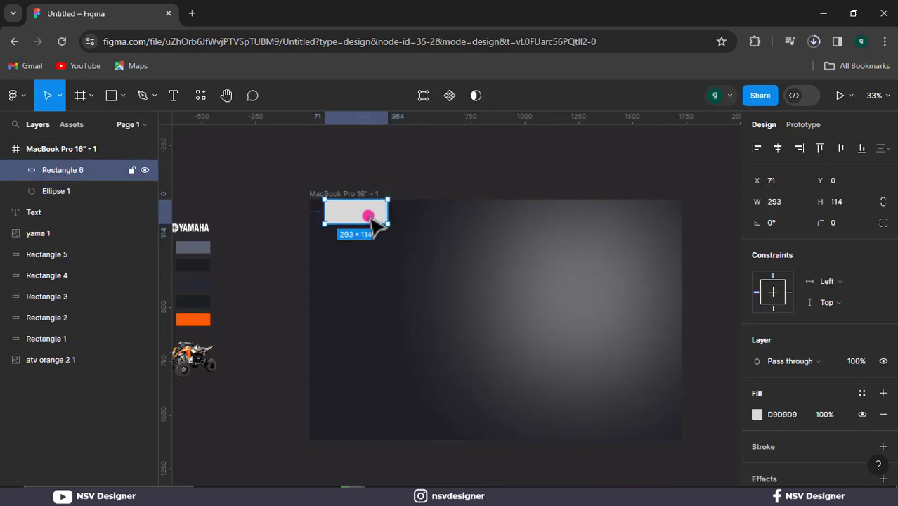
{"action": "left_click", "coordinate": [366, 185]}
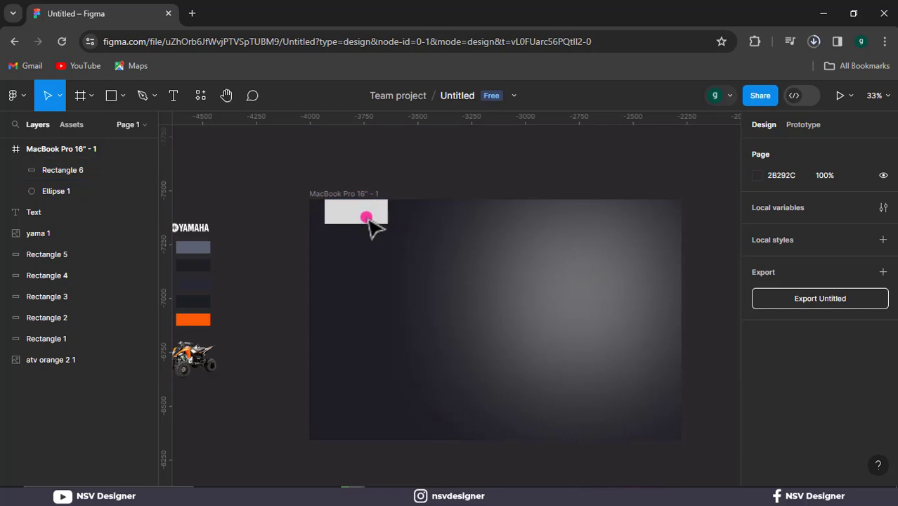
Round the rectangle's corners to 22 and place it at X 50, Y -19 with a height of 104, overlapping the frame's top edge.
{"action": "left_click", "coordinate": [371, 220]}
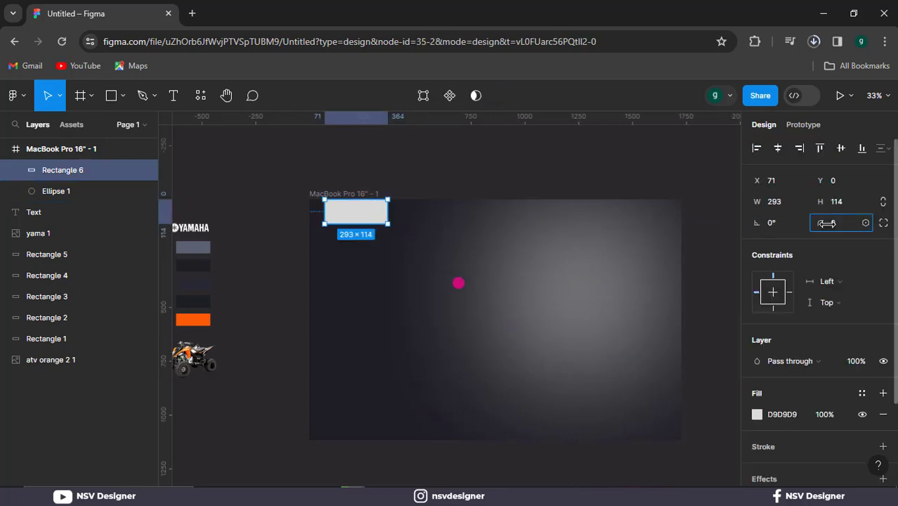
{"action": "left_click_drag", "start_coordinate": [840, 224], "coordinate": [844, 224]}
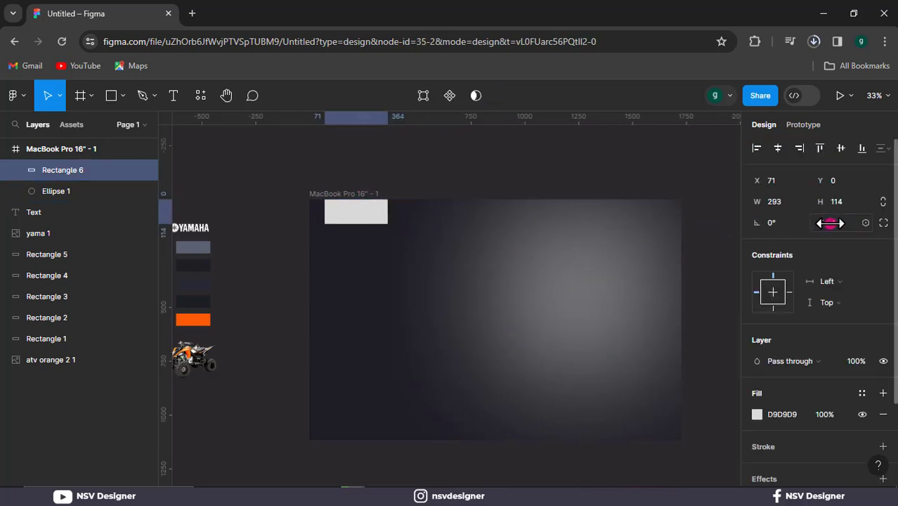
{"action": "left_click", "coordinate": [496, 179]}
{"action": "mouse_move", "coordinate": [366, 214]}
{"action": "left_mouse_down"}
{"action": "mouse_move", "coordinate": [360, 204]}
{"action": "mouse_move", "coordinate": [356, 235]}
{"action": "mouse_move", "coordinate": [359, 221]}
{"action": "mouse_move", "coordinate": [340, 239]}
{"action": "mouse_move", "coordinate": [347, 215]}
{"action": "left_mouse_up"}
{"action": "scroll", "coordinate": [357, 232], "scroll_direction": "up", "scroll_amount": 1}
{"action": "scroll", "coordinate": [355, 243], "scroll_direction": "up", "scroll_amount": 5}
{"action": "left_click", "coordinate": [389, 170]}
Fill the rounded rectangle with the orange sampled from the palette swatch.
{"action": "scroll", "coordinate": [438, 171], "scroll_direction": "down", "scroll_amount": 1}
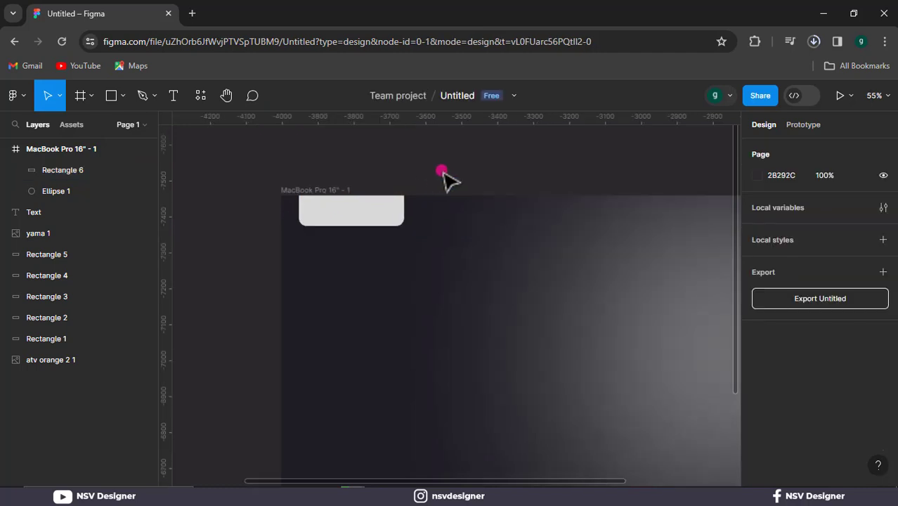
{"action": "left_click_drag", "start_coordinate": [439, 171], "coordinate": [367, 157]}
{"action": "scroll", "coordinate": [367, 157], "scroll_direction": "down", "scroll_amount": 1}
{"action": "left_click_drag", "start_coordinate": [345, 205], "coordinate": [549, 190]}
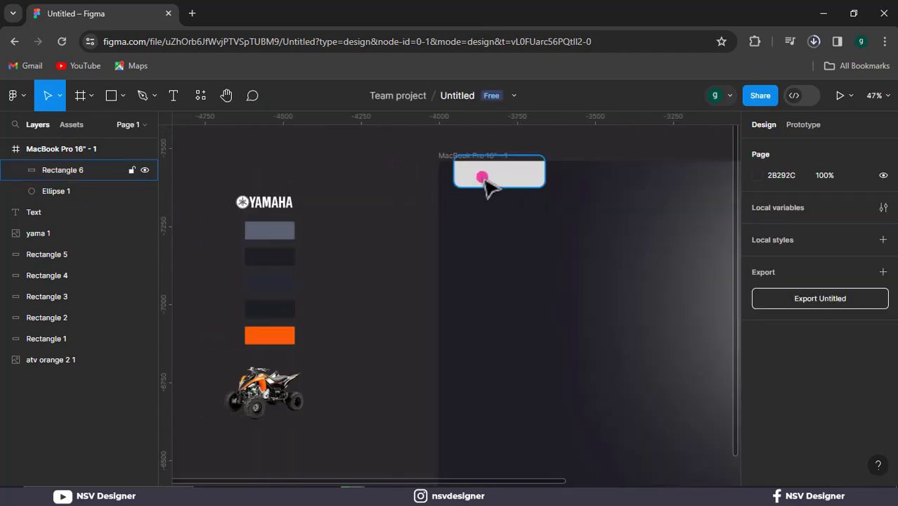
{"action": "left_click", "coordinate": [483, 178]}
{"action": "left_click", "coordinate": [753, 413]}
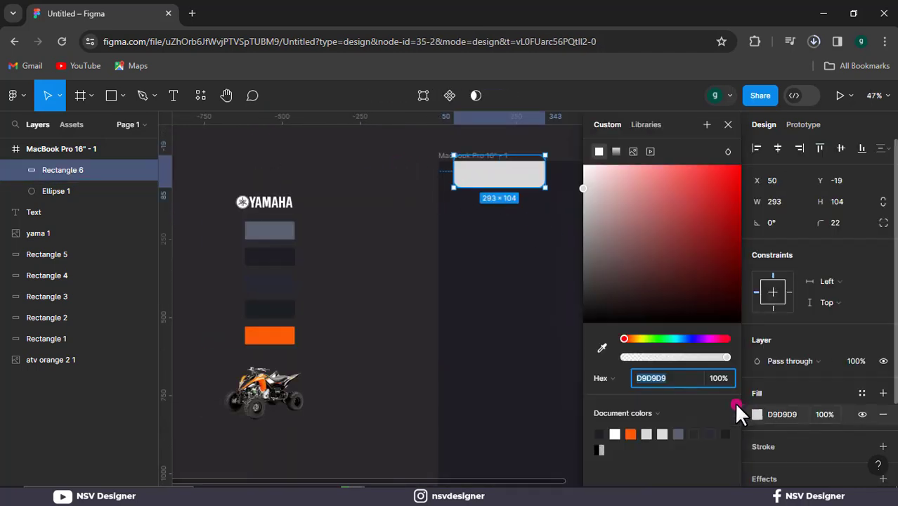
{"action": "left_click", "coordinate": [602, 348]}
{"action": "left_click", "coordinate": [278, 335]}
{"action": "left_click", "coordinate": [364, 315]}
Move the orange ATV image into the frame, enlarge it to about 894 × 629, and position it over the glow at X 709, Y 217.
{"action": "left_click_drag", "start_coordinate": [557, 306], "coordinate": [439, 283]}
{"action": "scroll", "coordinate": [441, 283], "scroll_direction": "down", "scroll_amount": 1}
{"action": "left_click_drag", "start_coordinate": [232, 292], "coordinate": [287, 292]}
{"action": "left_click_drag", "start_coordinate": [229, 353], "coordinate": [589, 302]}
{"action": "left_click_drag", "start_coordinate": [619, 337], "coordinate": [563, 356]}
{"action": "left_click_drag", "start_coordinate": [507, 342], "coordinate": [646, 334]}
{"action": "left_click_drag", "start_coordinate": [586, 331], "coordinate": [545, 327]}
{"action": "left_click_drag", "start_coordinate": [654, 387], "coordinate": [657, 390]}
{"action": "left_click_drag", "start_coordinate": [626, 364], "coordinate": [624, 356]}
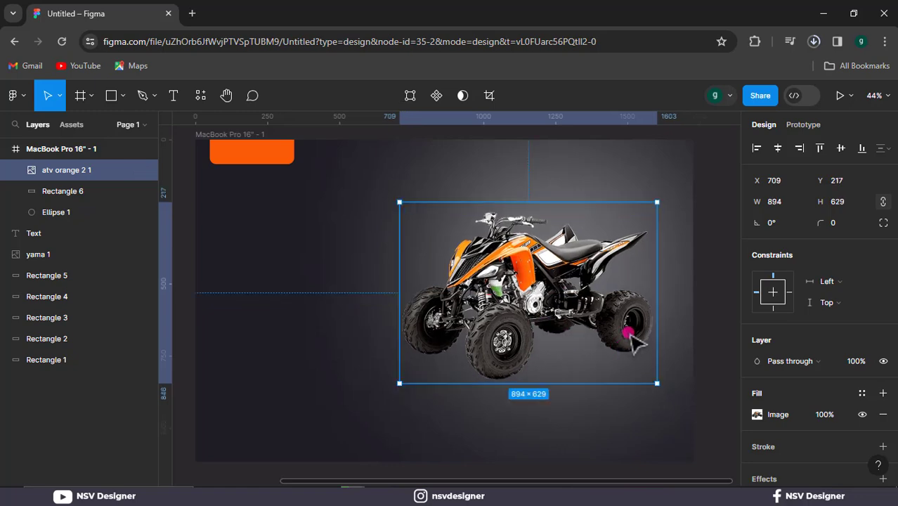
Duplicate the ATV image straight downward and flip the copy vertically.
{"action": "left_click_drag", "start_coordinate": [547, 284], "coordinate": [550, 357]}
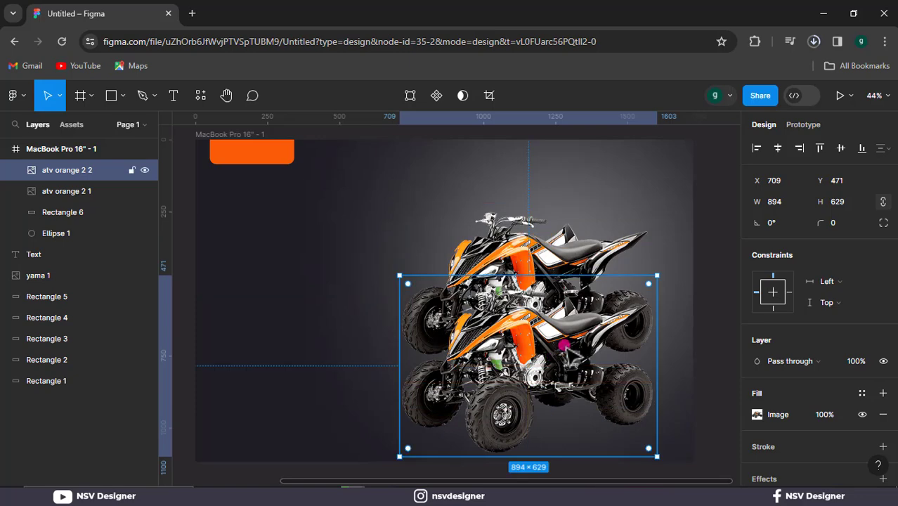
{"action": "right_click", "coordinate": [562, 345]}
{"action": "left_click", "coordinate": [610, 470]}
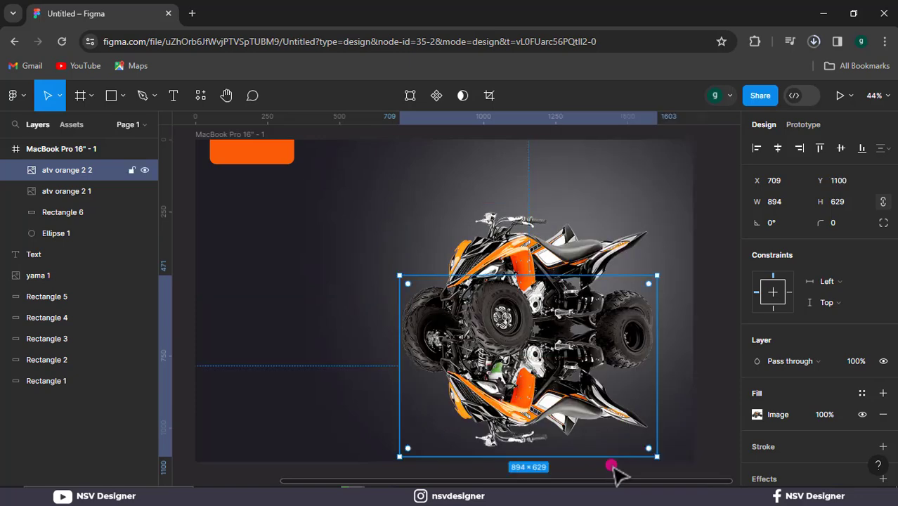
Send the flipped ATV copy behind the original and tilt it so its wheels line up beneath the original wheels.
{"action": "left_click_drag", "start_coordinate": [67, 170], "coordinate": [55, 195]}
{"action": "left_click_drag", "start_coordinate": [535, 408], "coordinate": [546, 463]}
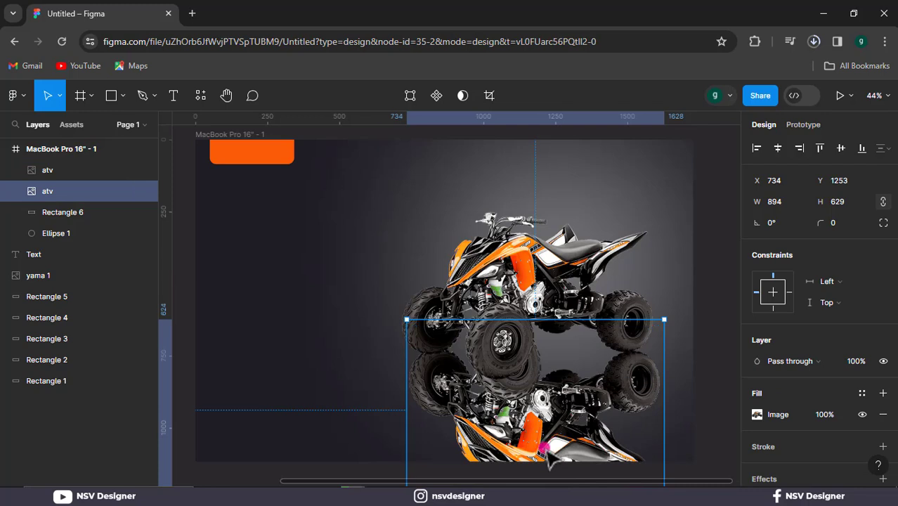
{"action": "left_click_drag", "start_coordinate": [546, 447], "coordinate": [541, 454]}
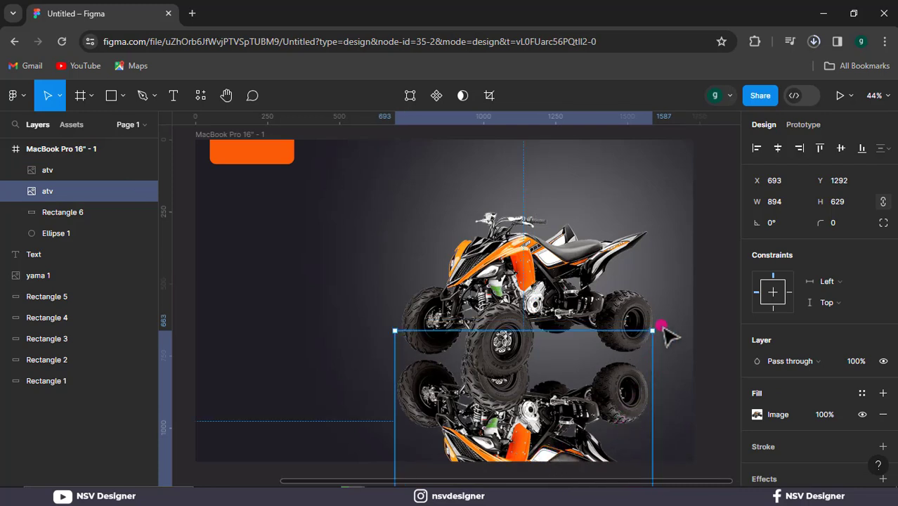
{"action": "left_click_drag", "start_coordinate": [660, 328], "coordinate": [601, 341]}
Add a layer blur effect to the flipped ATV copy and set its blur to about 108.
{"action": "scroll", "coordinate": [772, 360], "scroll_direction": "down", "scroll_amount": 3}
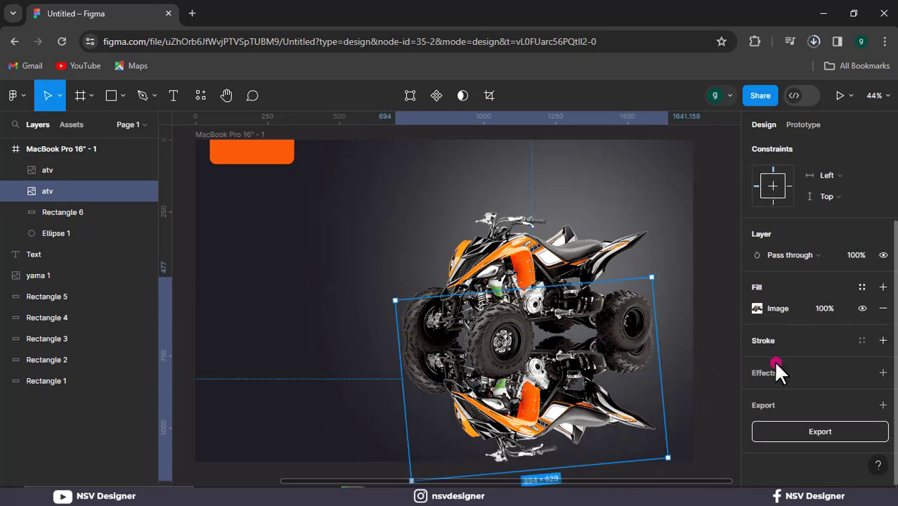
{"action": "left_click", "coordinate": [883, 372]}
{"action": "left_click", "coordinate": [841, 391]}
{"action": "left_click", "coordinate": [770, 409]}
{"action": "left_click", "coordinate": [756, 393]}
{"action": "left_click_drag", "start_coordinate": [599, 426], "coordinate": [57, 404]}
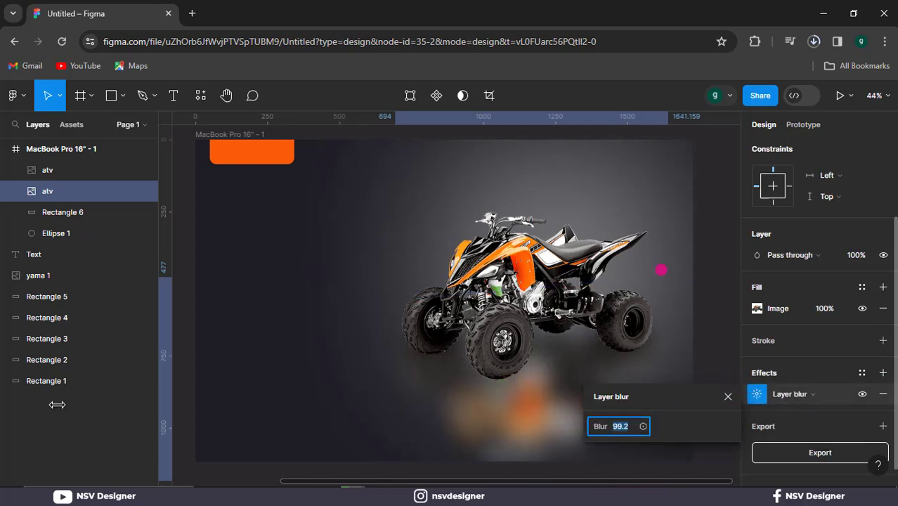
{"action": "left_click_drag", "start_coordinate": [121, 397], "coordinate": [121, 397]}
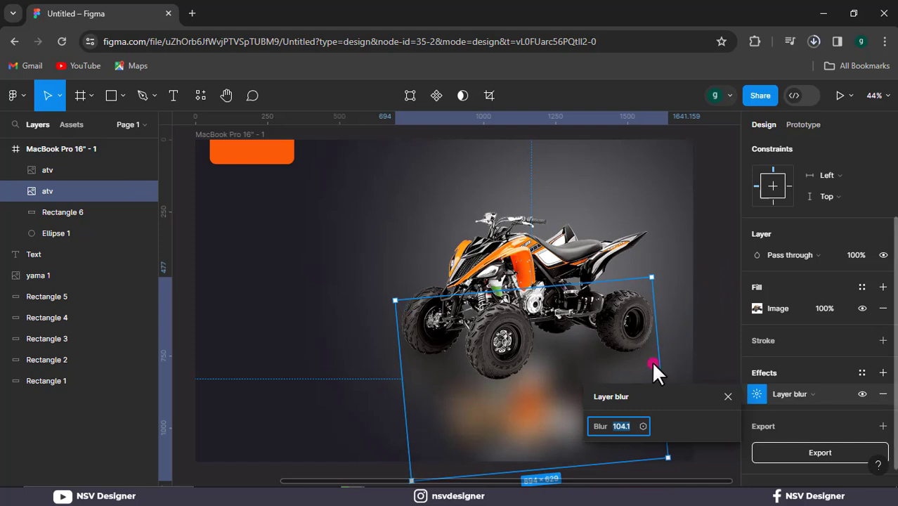
{"action": "left_click_drag", "start_coordinate": [608, 425], "coordinate": [659, 426]}
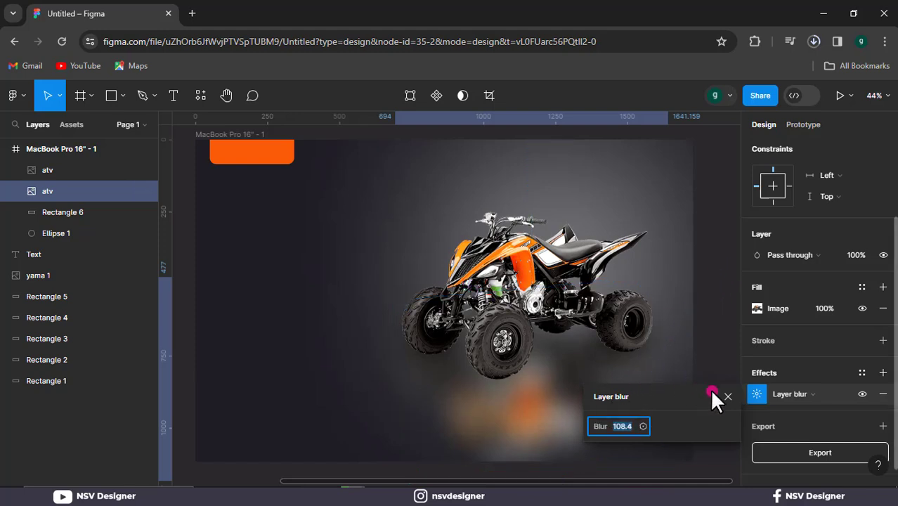
Shift the blurred reflection slightly upward so it sits closer beneath the ATV's wheels.
{"action": "left_click", "coordinate": [603, 411]}
{"action": "mouse_move", "coordinate": [601, 430]}
{"action": "left_mouse_down"}
{"action": "mouse_move", "coordinate": [599, 405]}
{"action": "mouse_move", "coordinate": [597, 416]}
{"action": "left_mouse_up"}
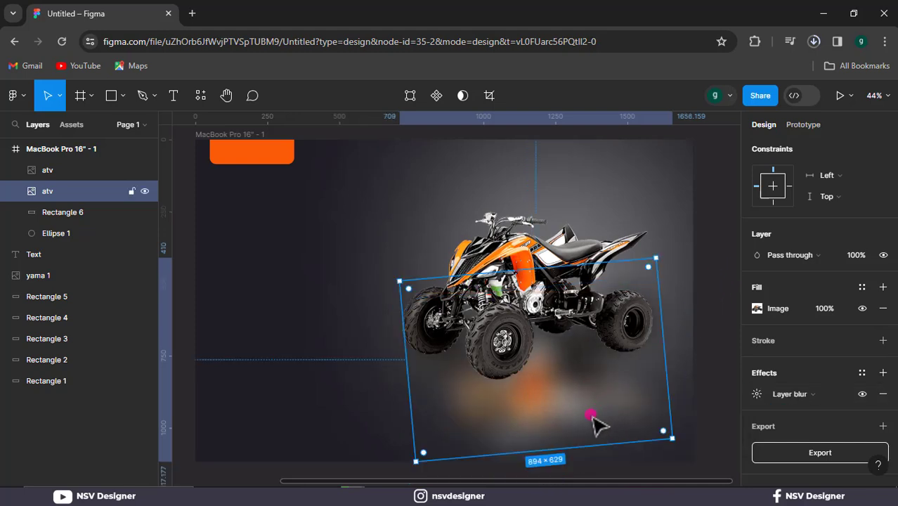
{"action": "left_click_drag", "start_coordinate": [543, 449], "coordinate": [569, 398]}
{"action": "left_click", "coordinate": [238, 354]}
{"action": "key", "text": "shift+1"}
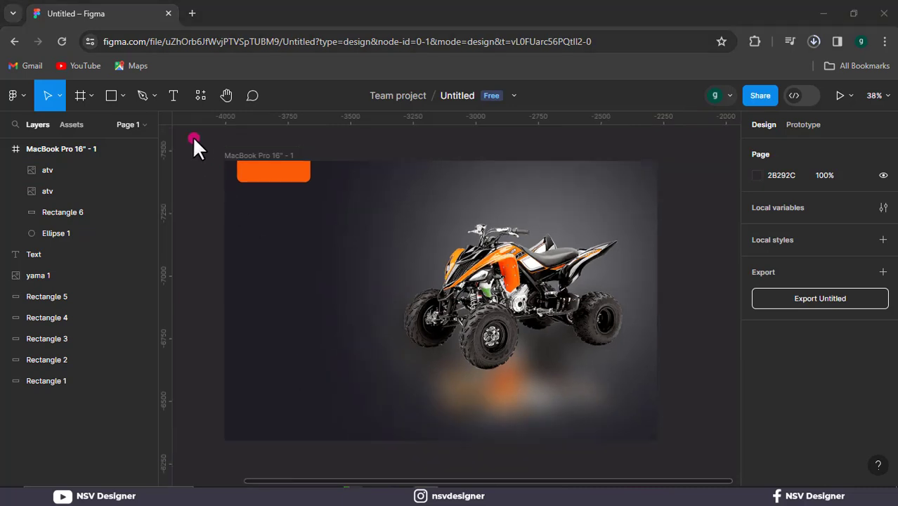
Add the heading text "ATV" on the frame and position it to the left of the ATV image.
{"action": "left_click", "coordinate": [173, 95]}
{"action": "left_click", "coordinate": [254, 266]}
{"action": "type", "text": "ATV"}
{"action": "key", "text": "Escape"}
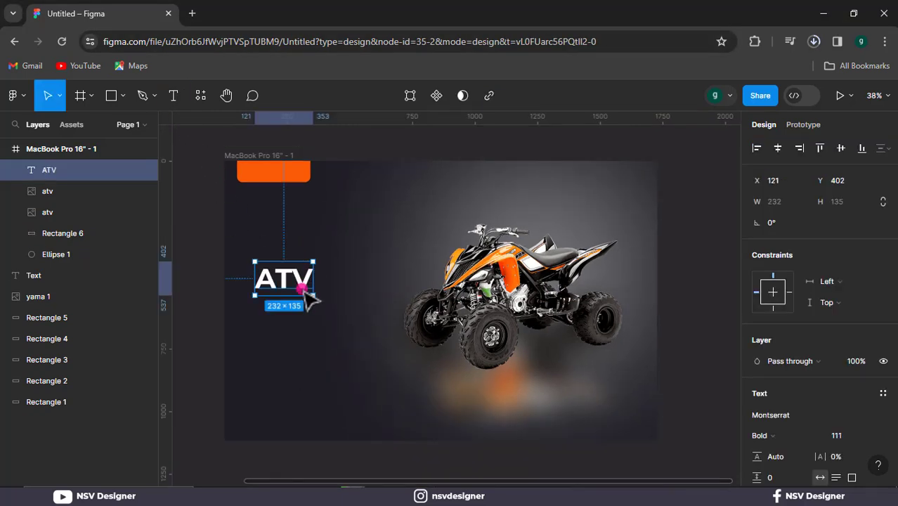
{"action": "mouse_move", "coordinate": [301, 288]}
{"action": "left_mouse_down"}
{"action": "mouse_move", "coordinate": [290, 276]}
{"action": "mouse_move", "coordinate": [300, 280]}
{"action": "mouse_move", "coordinate": [292, 295]}
{"action": "left_mouse_up"}
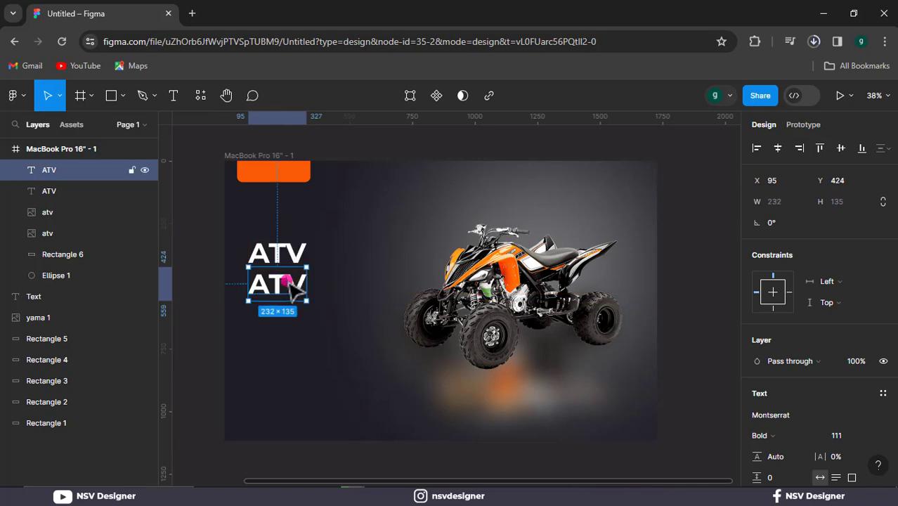
Use a copy of the ATV heading directly below it and replace its text with "RAPTOR 700R".
{"action": "double_click", "coordinate": [290, 281]}
{"action": "type", "text": "P"}
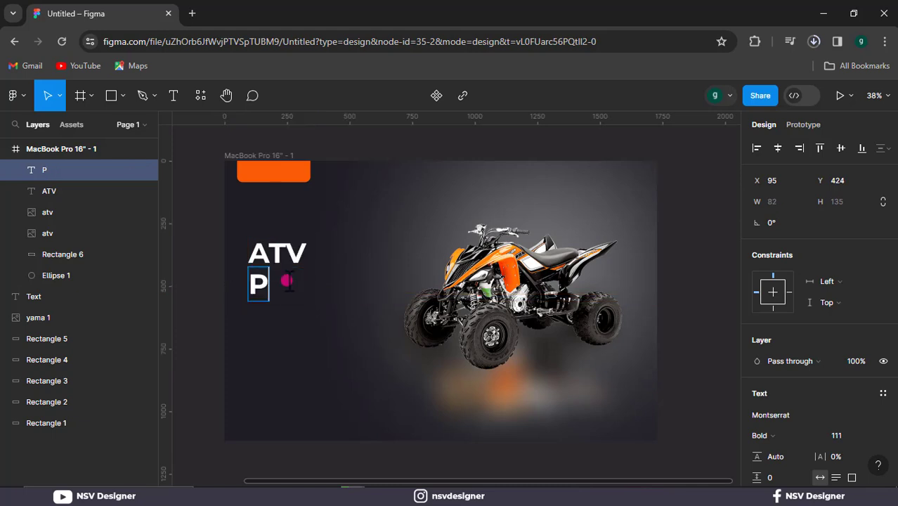
{"action": "key", "text": "shift+BackSpace"}
{"action": "type", "text": "RAPTORERAPTOR"}
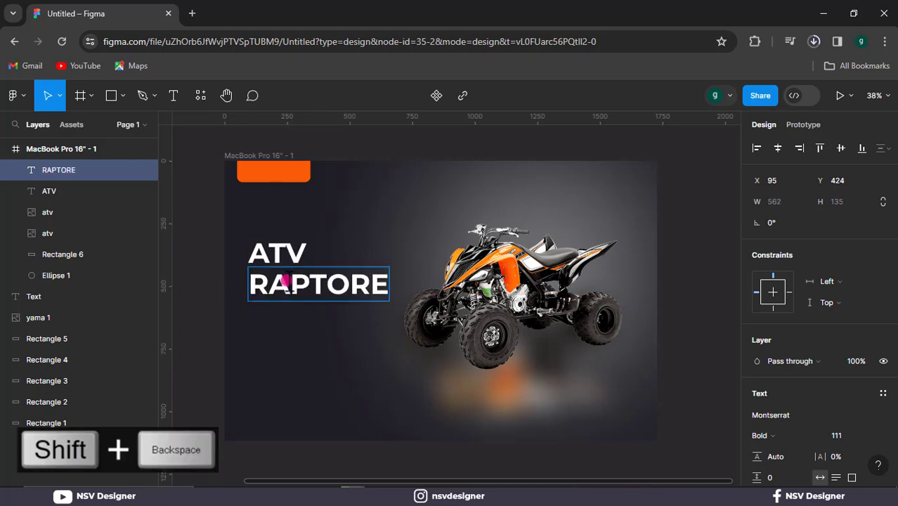
{"action": "key", "text": "BackSpace"}
{"action": "key", "text": "BackSpace"}
{"action": "key", "text": "BackSpace"}
{"action": "key", "text": "BackSpace"}
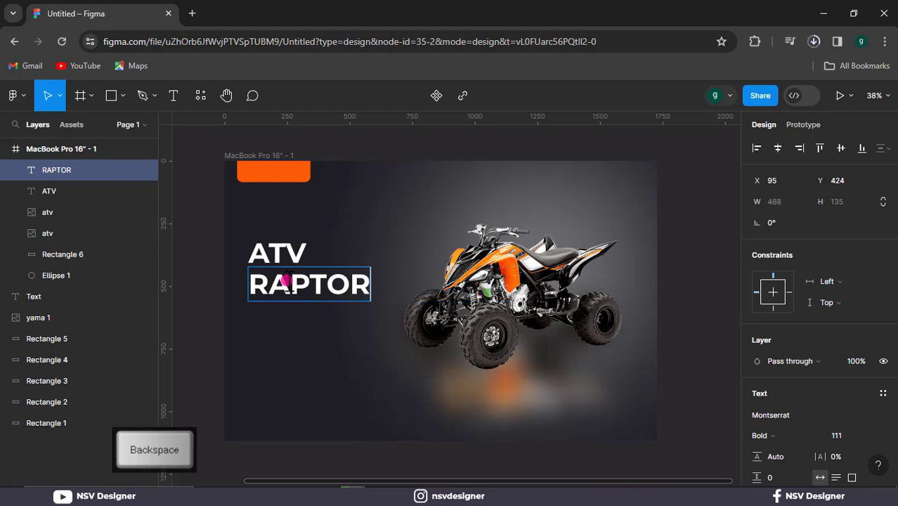
{"action": "type", "text": "700R"}
Shift both heading lines slightly left to X 71 and enlarge the ATV text to size 133.
{"action": "left_click_drag", "start_coordinate": [341, 291], "coordinate": [325, 299]}
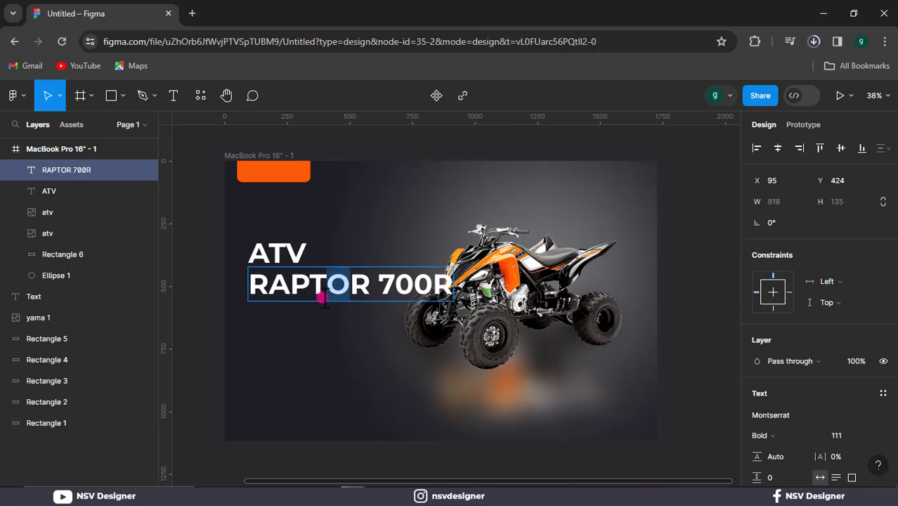
{"action": "left_click", "coordinate": [365, 202]}
{"action": "left_click", "coordinate": [353, 206]}
{"action": "left_click", "coordinate": [314, 300]}
{"action": "left_click_drag", "start_coordinate": [317, 309], "coordinate": [320, 296]}
{"action": "left_click", "coordinate": [281, 254]}
{"action": "left_click_drag", "start_coordinate": [838, 437], "coordinate": [818, 433]}
{"action": "left_click", "coordinate": [284, 251]}
{"action": "left_click_drag", "start_coordinate": [285, 251], "coordinate": [279, 251]}
Reduce the RAPTOR 700R text to size 89 and place the ATV heading above it at Y 290.
{"action": "left_click", "coordinate": [374, 288]}
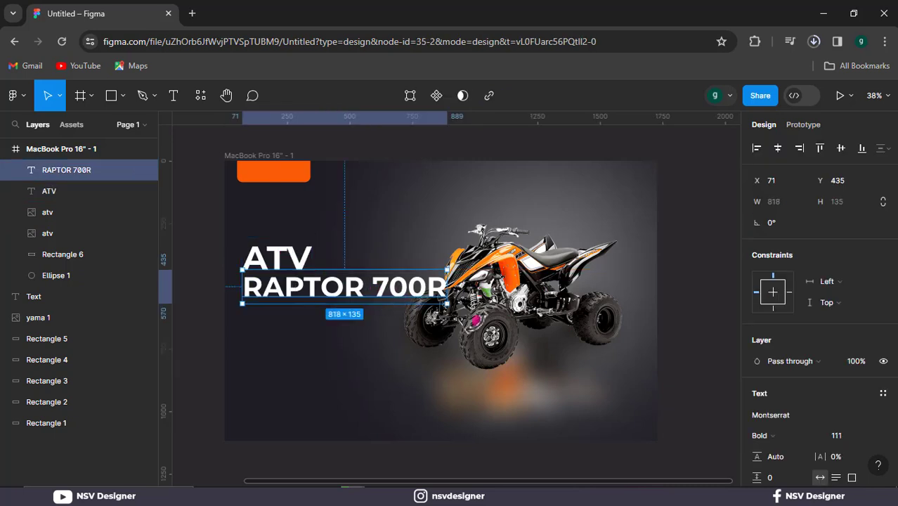
{"action": "left_click_drag", "start_coordinate": [836, 435], "coordinate": [808, 437]}
{"action": "mouse_move", "coordinate": [294, 254]}
{"action": "left_mouse_down"}
{"action": "mouse_move", "coordinate": [309, 250]}
{"action": "mouse_move", "coordinate": [301, 253]}
{"action": "left_mouse_up"}
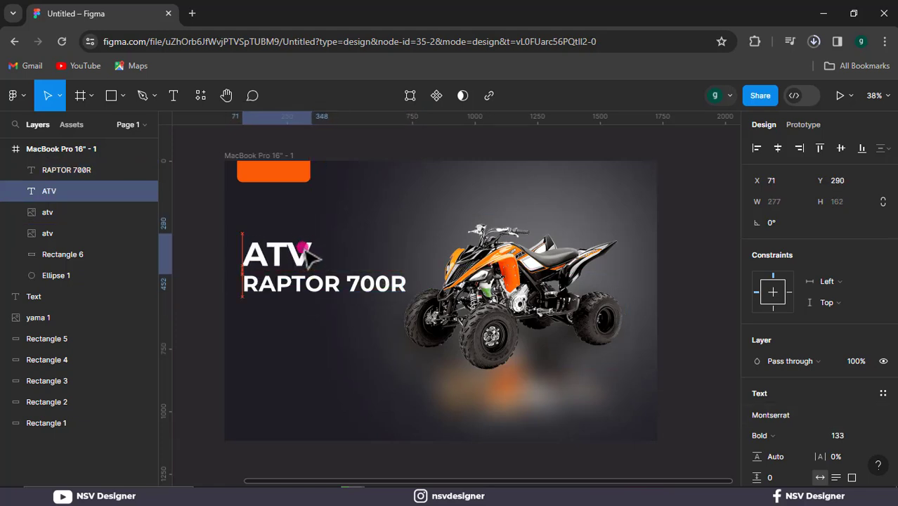
{"action": "left_click", "coordinate": [274, 350]}
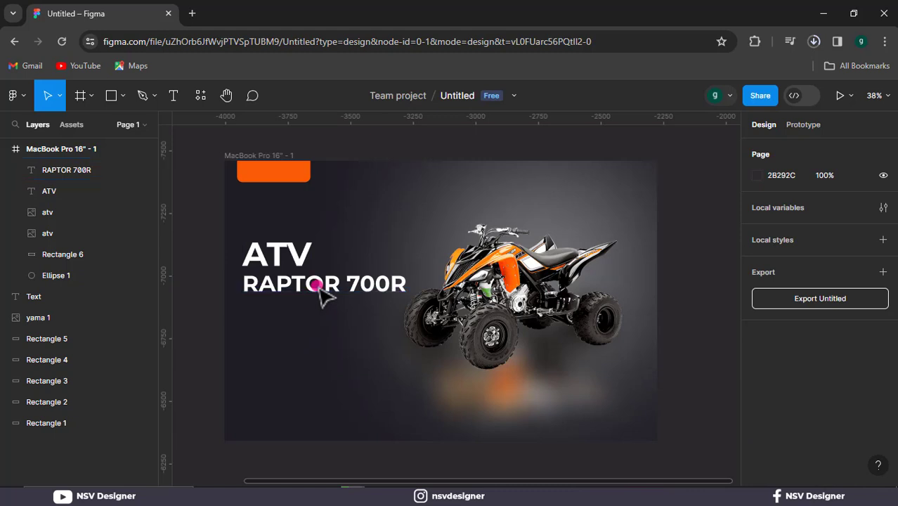
Recolour the ATV heading with the orange sampled from the logo tab.
{"action": "left_click", "coordinate": [299, 261]}
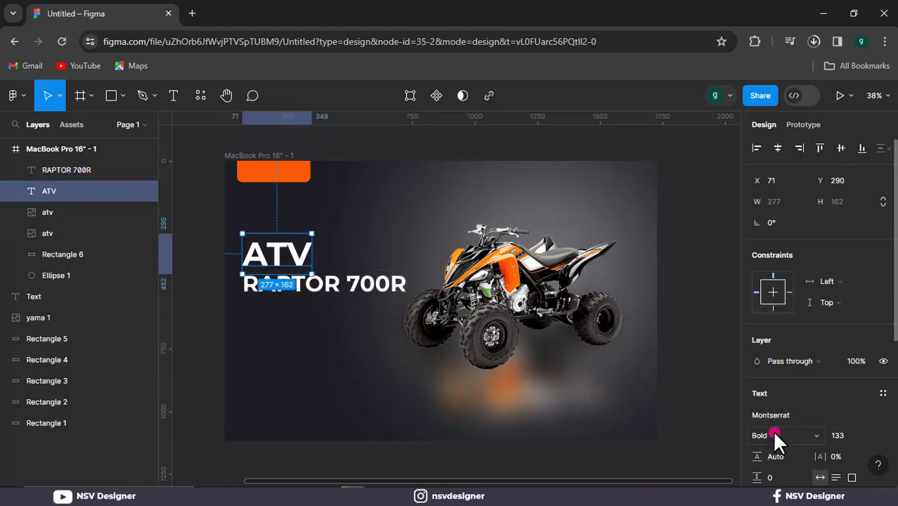
{"action": "key", "text": "i"}
{"action": "left_click", "coordinate": [286, 167]}
{"action": "left_click", "coordinate": [355, 225]}
{"action": "left_click_drag", "start_coordinate": [344, 331], "coordinate": [369, 276]}
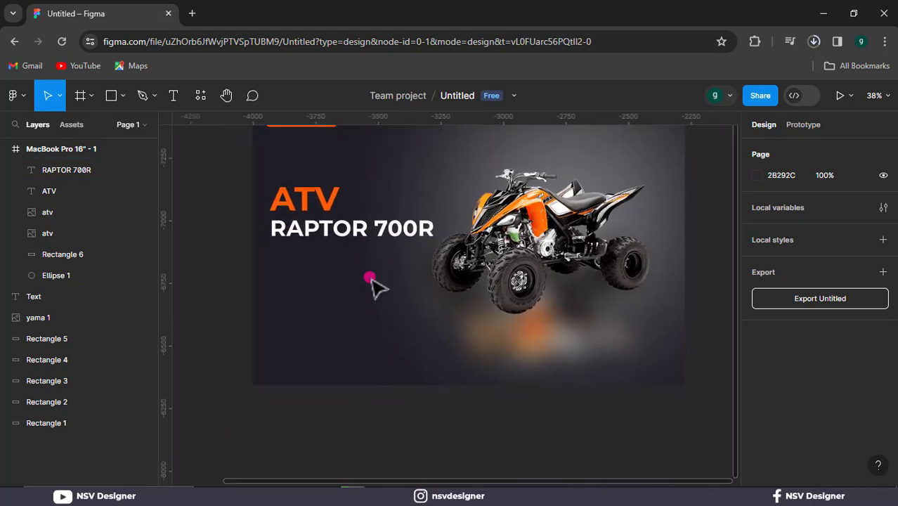
Nudge the ATV heading down slightly so it sits closer to the RAPTOR 700R line.
{"action": "left_click", "coordinate": [299, 203]}
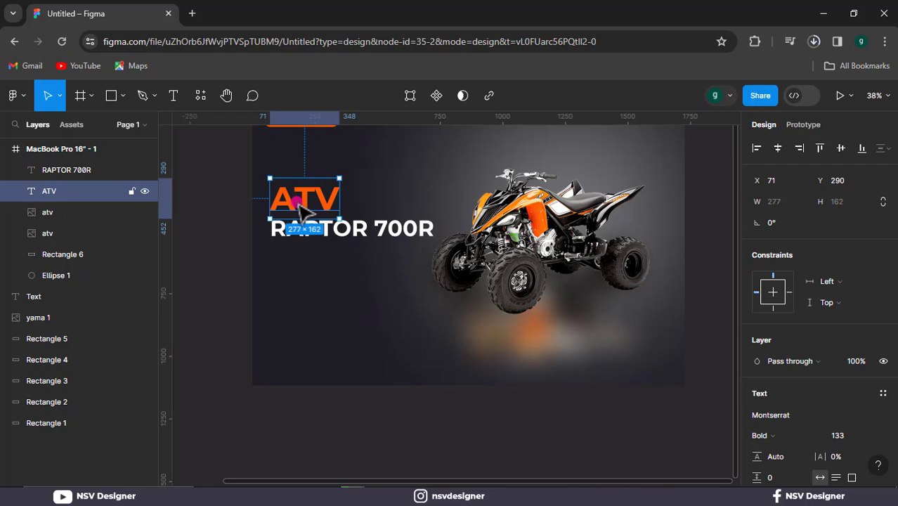
{"action": "key", "text": "Down"}
{"action": "key", "text": "Down"}
{"action": "key", "text": "Down"}
{"action": "key", "text": "Down"}
{"action": "key", "text": "Down"}
{"action": "key", "text": "Down"}
{"action": "key", "text": "Down"}
{"action": "key", "text": "Down"}
{"action": "key", "text": "Down"}
{"action": "left_click", "coordinate": [283, 270]}
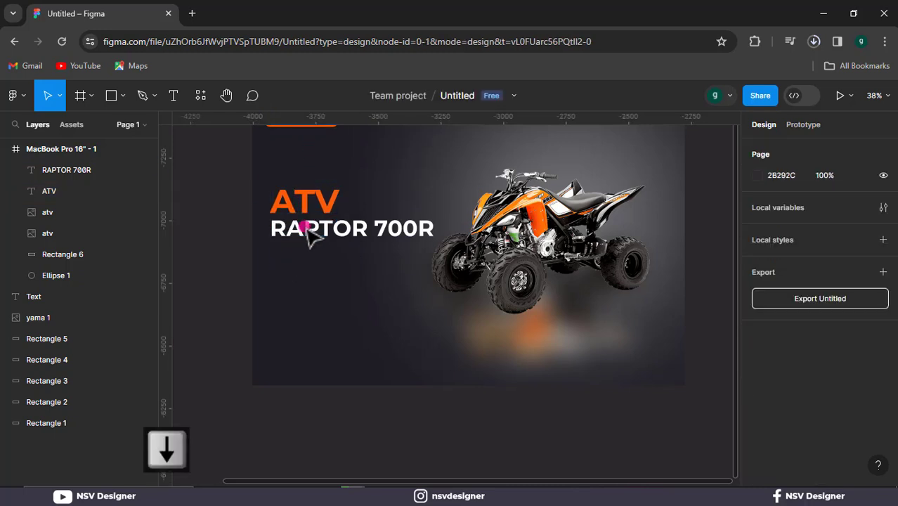
Duplicate the RAPTOR 700R text straight down to Y 677 and change the copy to "PRICE START".
{"action": "left_click_drag", "start_coordinate": [309, 235], "coordinate": [299, 296], "text": "alt"}
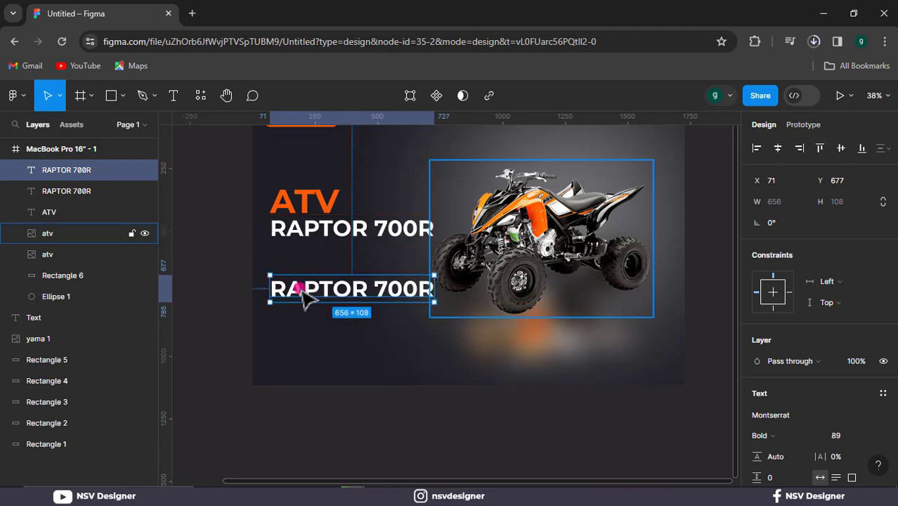
{"action": "double_click", "coordinate": [299, 298]}
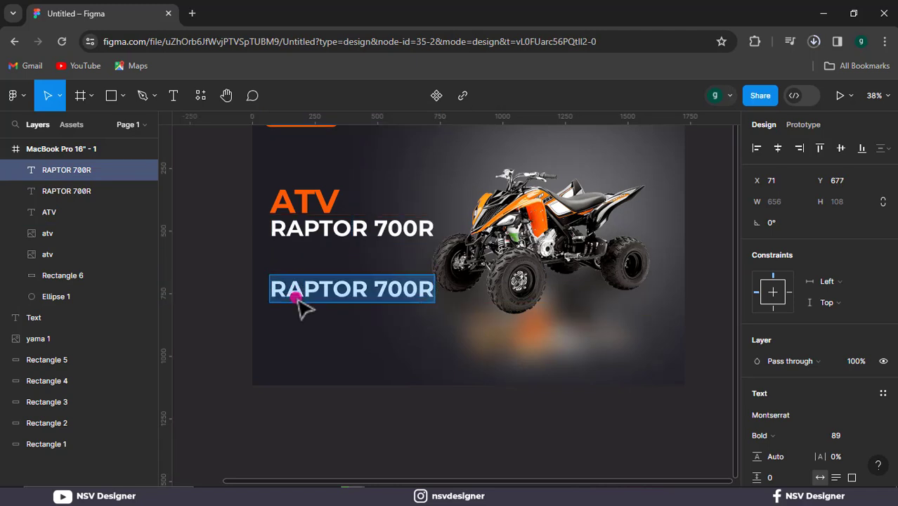
{"action": "type", "text": "PRICE"}
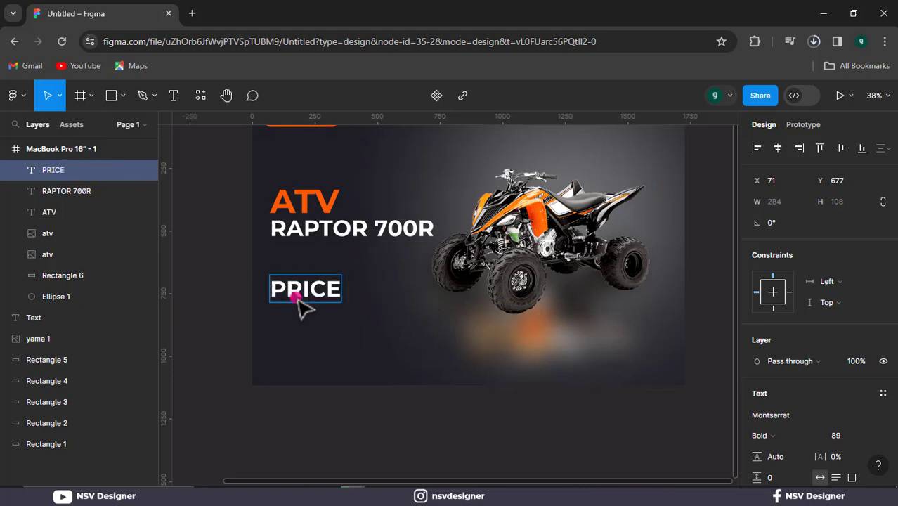
{"action": "type", "text": " START"}
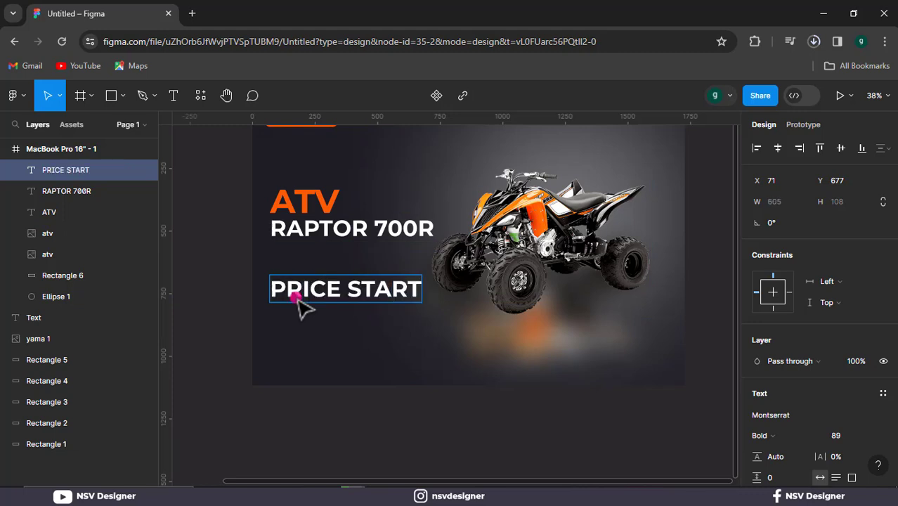
{"action": "key", "text": "Escape"}
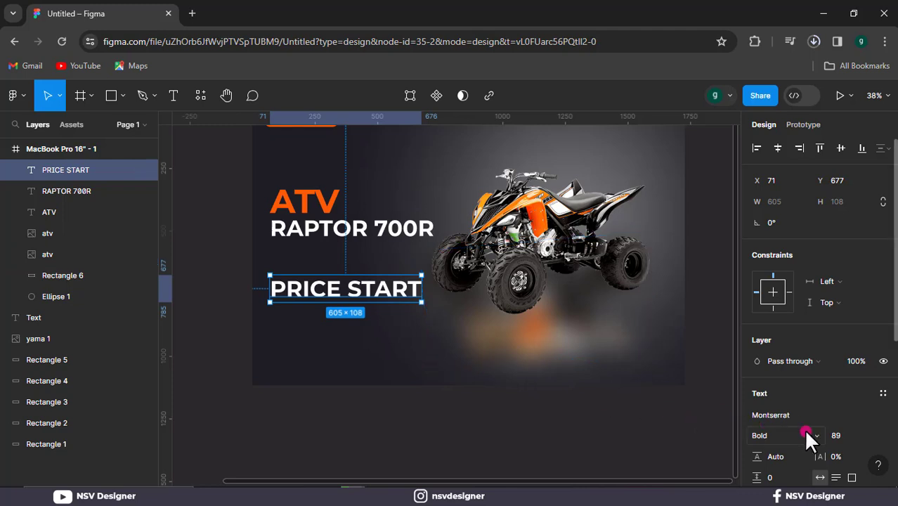
Set the PRICE START text size to 44 and move it up to Y 645.
{"action": "left_click_drag", "start_coordinate": [838, 436], "coordinate": [800, 439]}
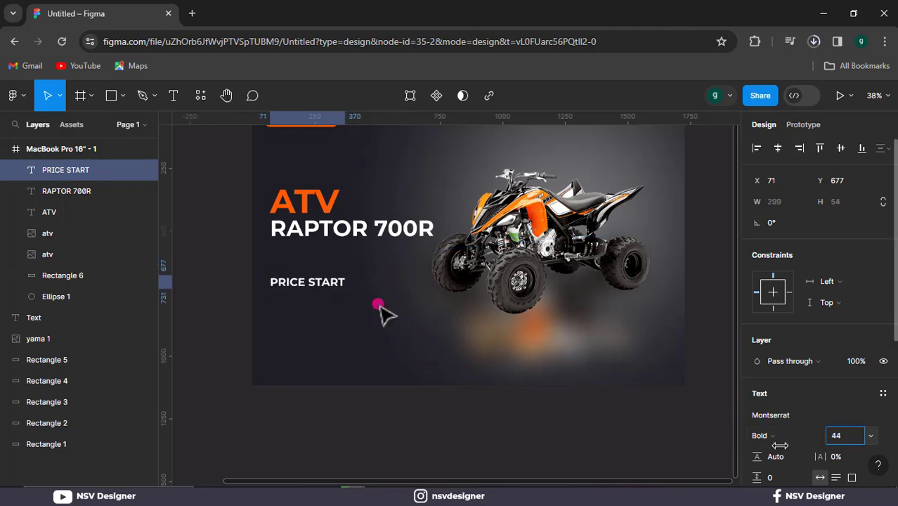
{"action": "left_click", "coordinate": [345, 355]}
{"action": "left_click_drag", "start_coordinate": [314, 282], "coordinate": [312, 275]}
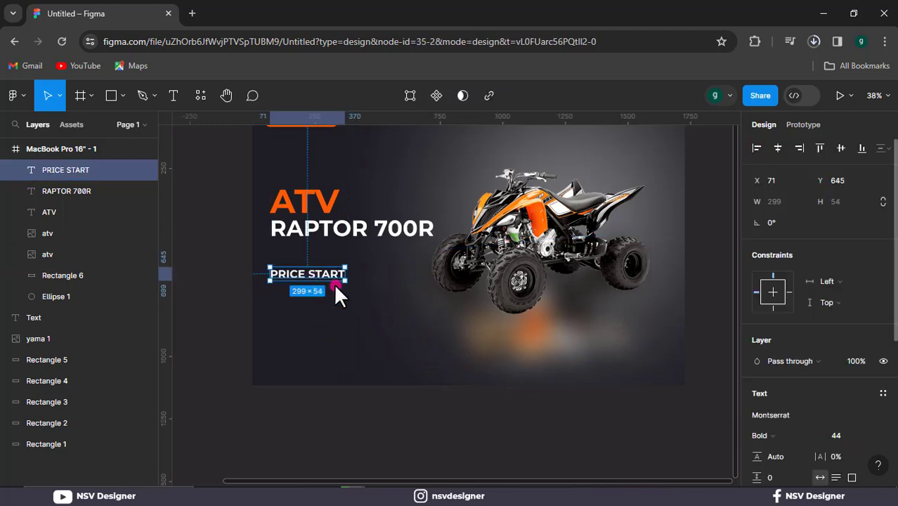
Change the PRICE START text's font weight to Regular.
{"action": "left_click", "coordinate": [773, 437]}
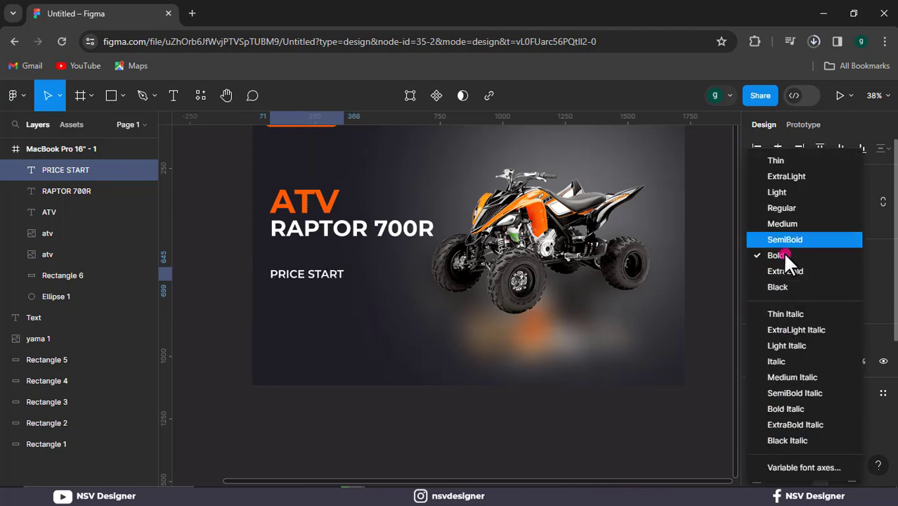
{"action": "left_click", "coordinate": [784, 211]}
{"action": "left_click", "coordinate": [320, 345]}
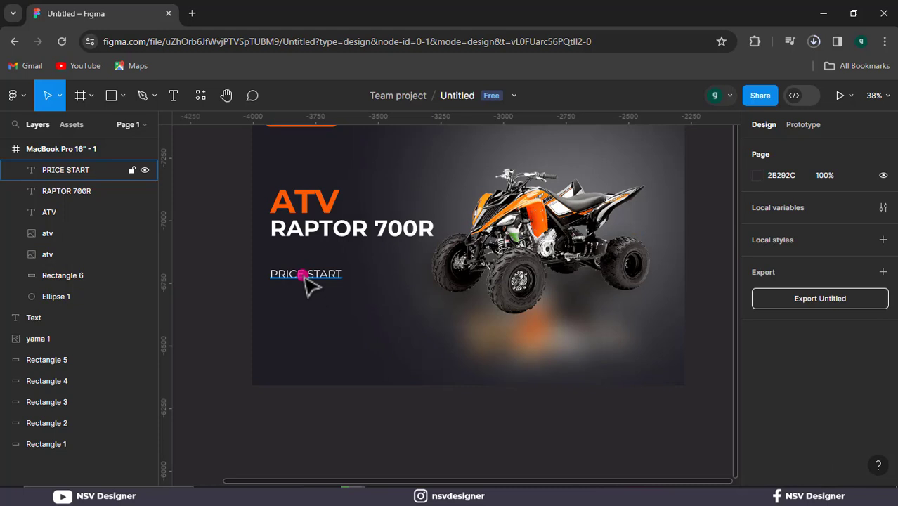
Duplicate the PRICE START text just below at Y 716 and change the copy to "$10,299".
{"action": "left_click_drag", "start_coordinate": [303, 275], "coordinate": [310, 294]}
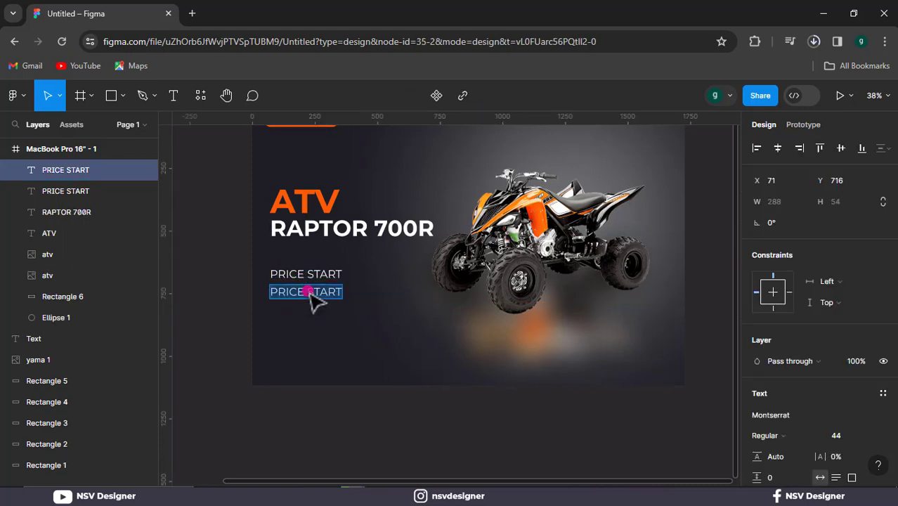
{"action": "type", "text": "$10,299"}
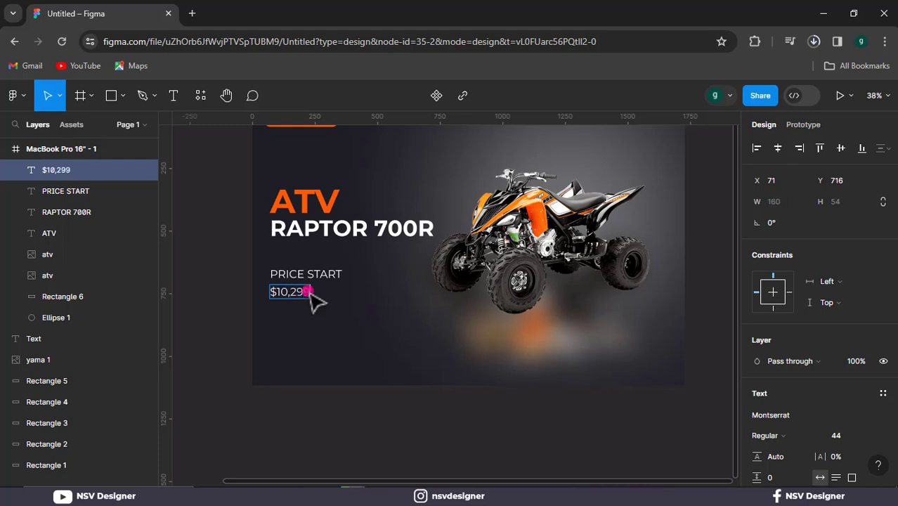
{"action": "left_click", "coordinate": [342, 290]}
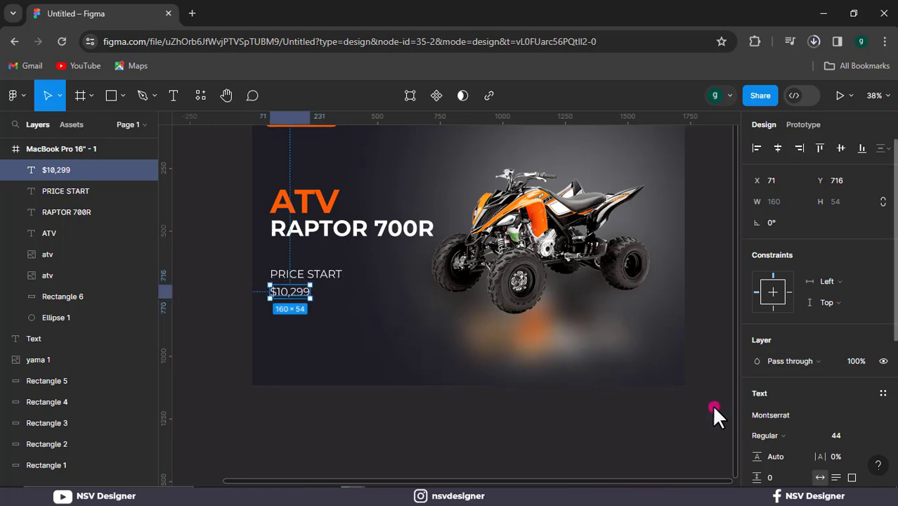
Make the $10,299 price Bold and enlarge its font size.
{"action": "left_click", "coordinate": [795, 436]}
{"action": "left_click", "coordinate": [790, 257]}
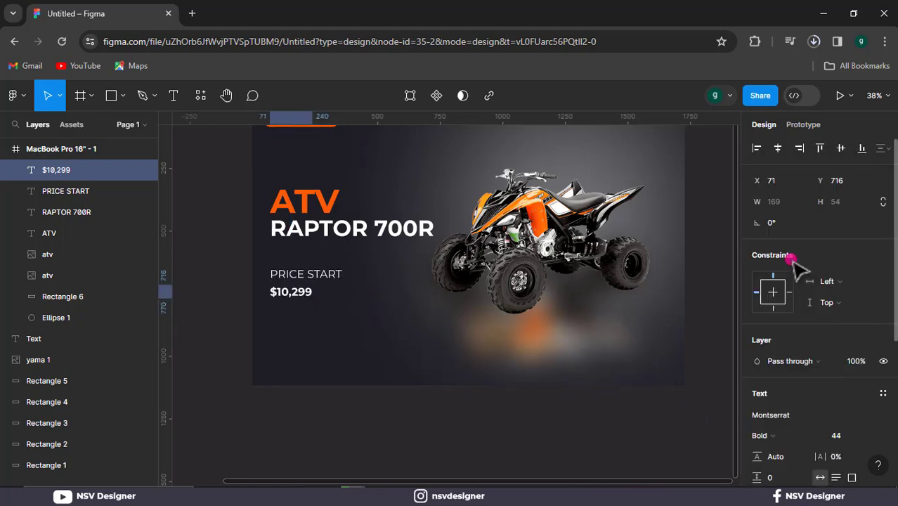
{"action": "mouse_move", "coordinate": [838, 436]}
{"action": "left_mouse_down"}
{"action": "mouse_move", "coordinate": [888, 437]}
{"action": "mouse_move", "coordinate": [832, 435]}
{"action": "left_mouse_up"}
Reduce the PRICE START text to size 34 and place it just above the price at Y 683.
{"action": "left_click", "coordinate": [66, 190]}
{"action": "left_click", "coordinate": [368, 316]}
{"action": "left_click", "coordinate": [304, 276]}
{"action": "mouse_move", "coordinate": [304, 280]}
{"action": "left_mouse_down"}
{"action": "mouse_move", "coordinate": [321, 297]}
{"action": "mouse_move", "coordinate": [302, 279]}
{"action": "left_mouse_up"}
Recolour the PRICE START text with the orange sampled from the ATV heading.
{"action": "key", "text": "i"}
{"action": "left_click", "coordinate": [325, 208]}
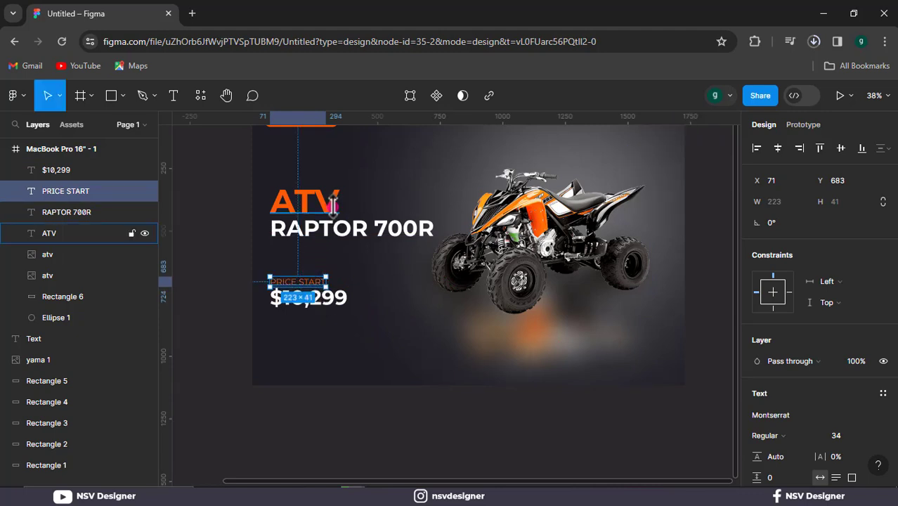
{"action": "left_click", "coordinate": [390, 302]}
Try applying the orange palette rectangle's colour to the PRICE START text with the eyedropper.
{"action": "left_click_drag", "start_coordinate": [214, 260], "coordinate": [410, 235]}
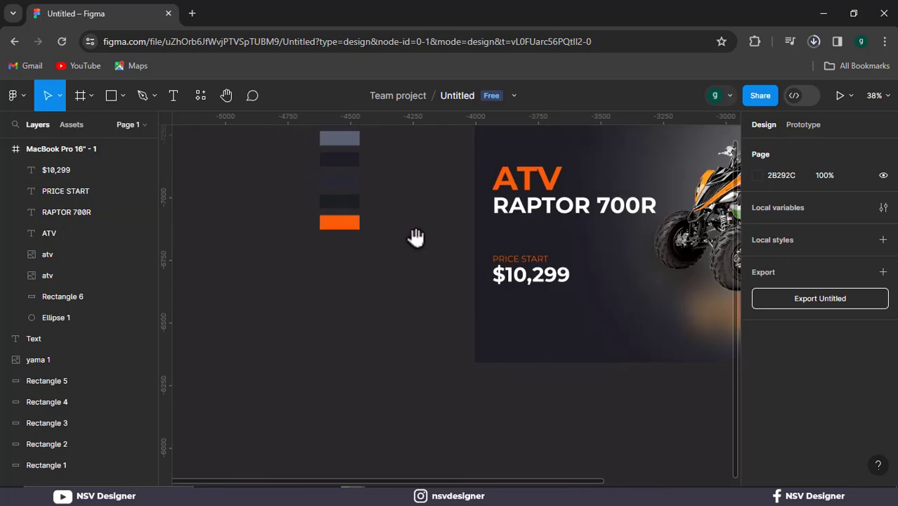
{"action": "left_click", "coordinate": [516, 270]}
{"action": "left_click", "coordinate": [500, 258]}
{"action": "key", "text": "i"}
{"action": "left_click", "coordinate": [336, 223]}
{"action": "left_click", "coordinate": [341, 222]}
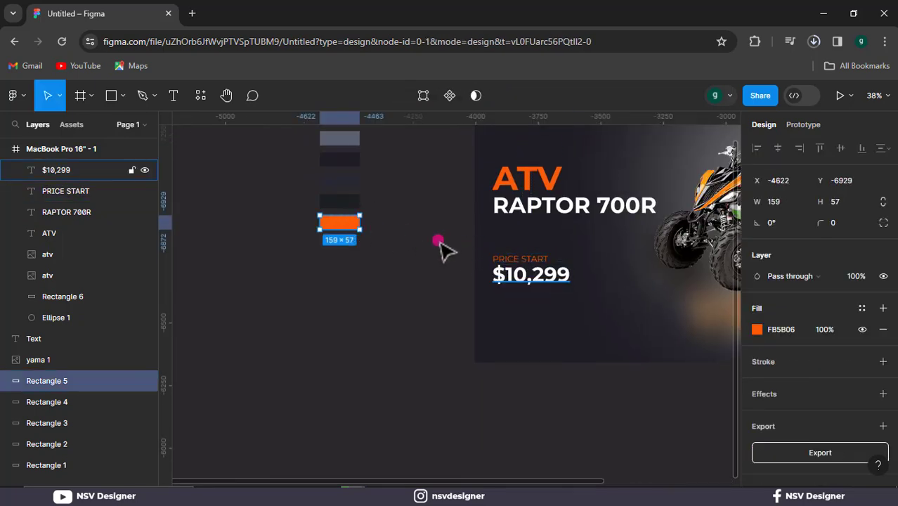
{"action": "left_click", "coordinate": [531, 260]}
{"action": "key", "text": "i"}
{"action": "left_click", "coordinate": [341, 222]}
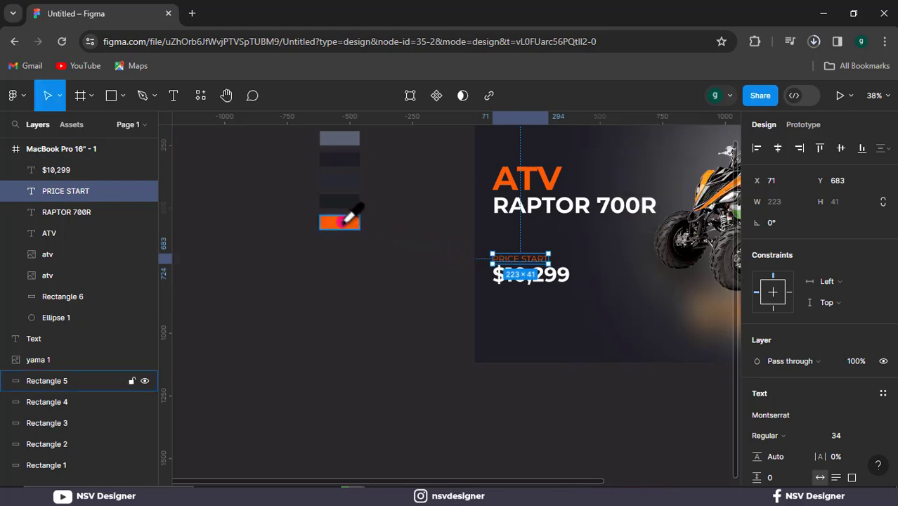
{"action": "left_click", "coordinate": [345, 228]}
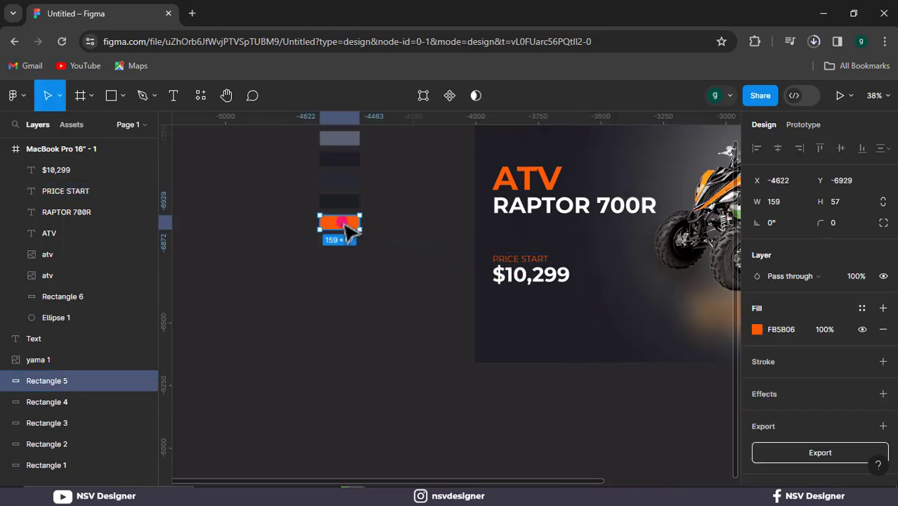
{"action": "left_click", "coordinate": [447, 341]}
Set the PRICE START text's fill to the orange document colour FB5B06.
{"action": "left_click", "coordinate": [528, 258]}
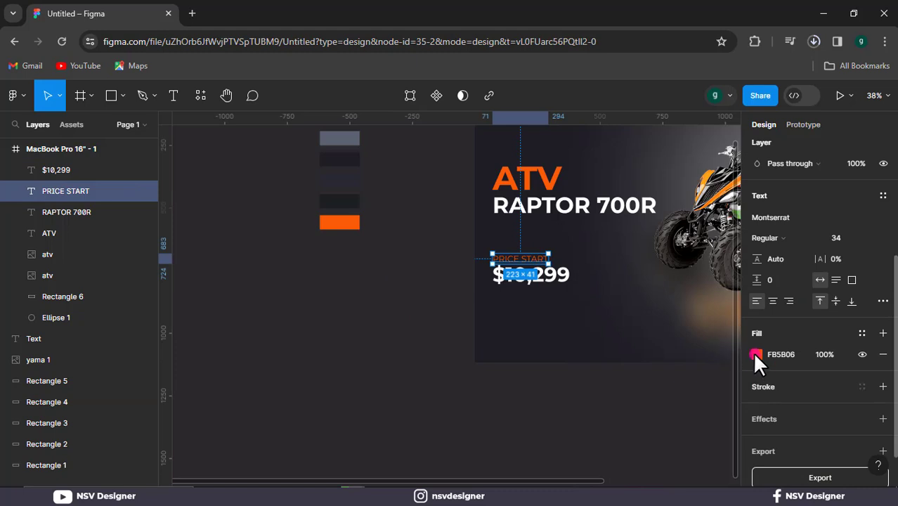
{"action": "left_click", "coordinate": [756, 354]}
{"action": "left_click", "coordinate": [599, 433]}
{"action": "left_click", "coordinate": [517, 411]}
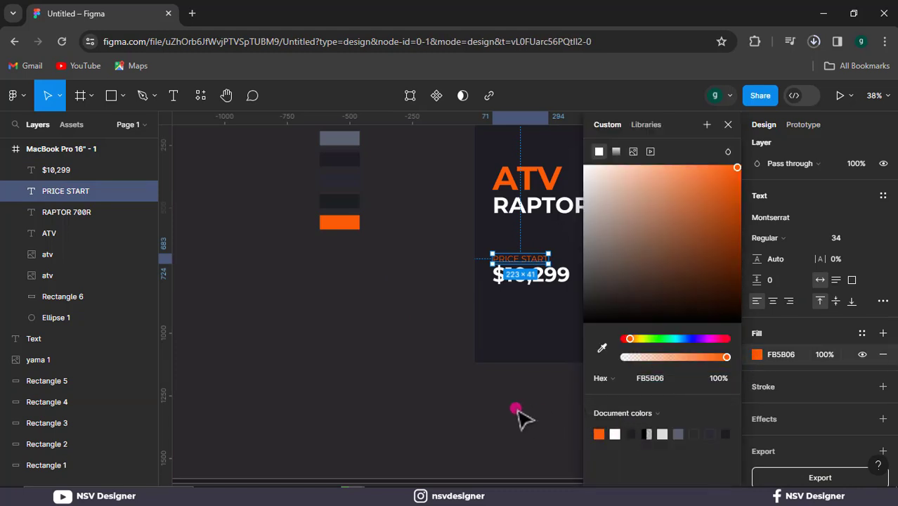
Set the PRICE START text's font weight to Medium.
{"action": "left_click", "coordinate": [521, 259]}
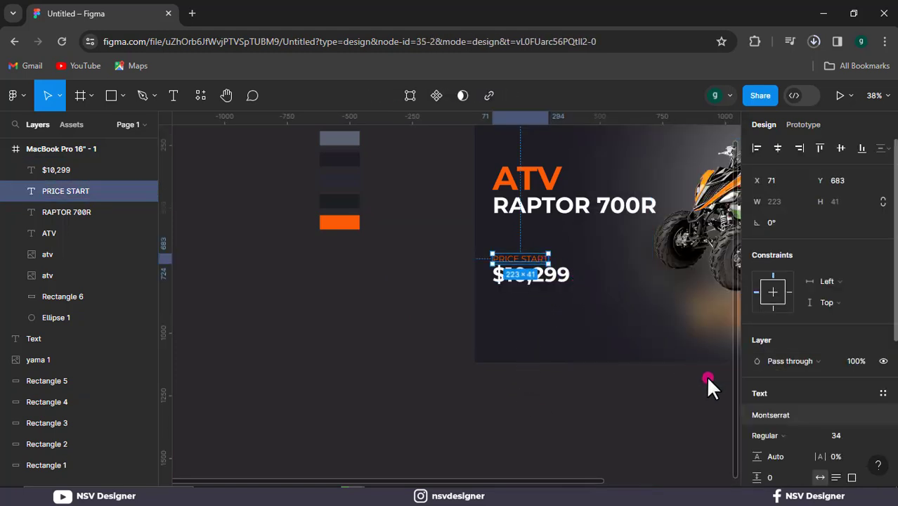
{"action": "left_click", "coordinate": [785, 436]}
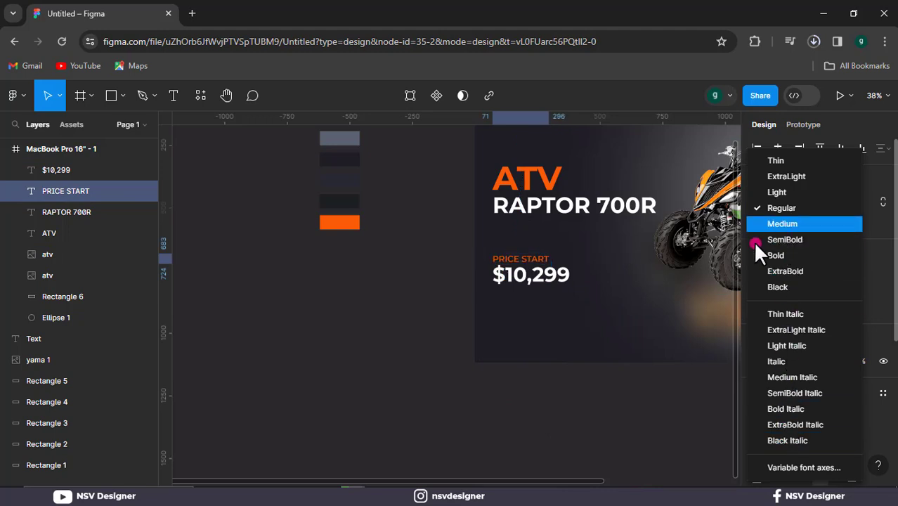
{"action": "left_click", "coordinate": [511, 346]}
{"action": "left_click_drag", "start_coordinate": [512, 346], "coordinate": [370, 399]}
{"action": "left_click_drag", "start_coordinate": [340, 315], "coordinate": [394, 305]}
{"action": "left_click_drag", "start_coordinate": [366, 196], "coordinate": [410, 248]}
{"action": "left_click", "coordinate": [388, 351]}
{"action": "left_click_drag", "start_coordinate": [547, 395], "coordinate": [418, 393]}
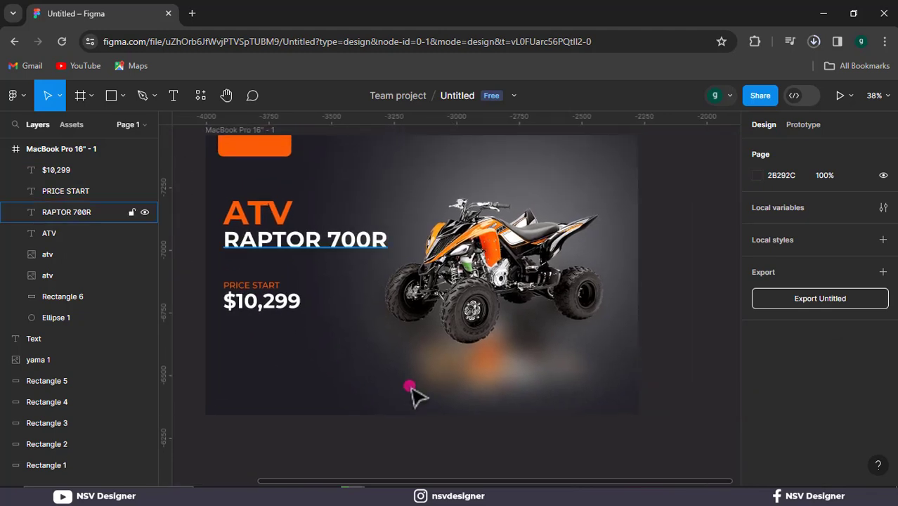
Draw a 1728 × 186 rectangle across the frame's bottom edge and give it a linear gradient fill.
{"action": "left_click", "coordinate": [113, 96]}
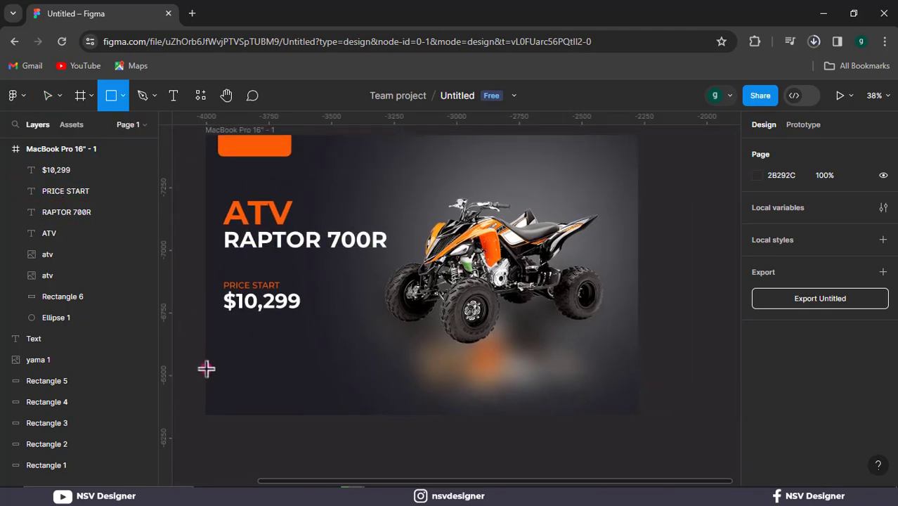
{"action": "mouse_move", "coordinate": [205, 368]}
{"action": "left_mouse_down"}
{"action": "mouse_move", "coordinate": [624, 421]}
{"action": "mouse_move", "coordinate": [637, 414]}
{"action": "left_mouse_up"}
{"action": "scroll", "coordinate": [799, 458], "scroll_direction": "down", "scroll_amount": 3}
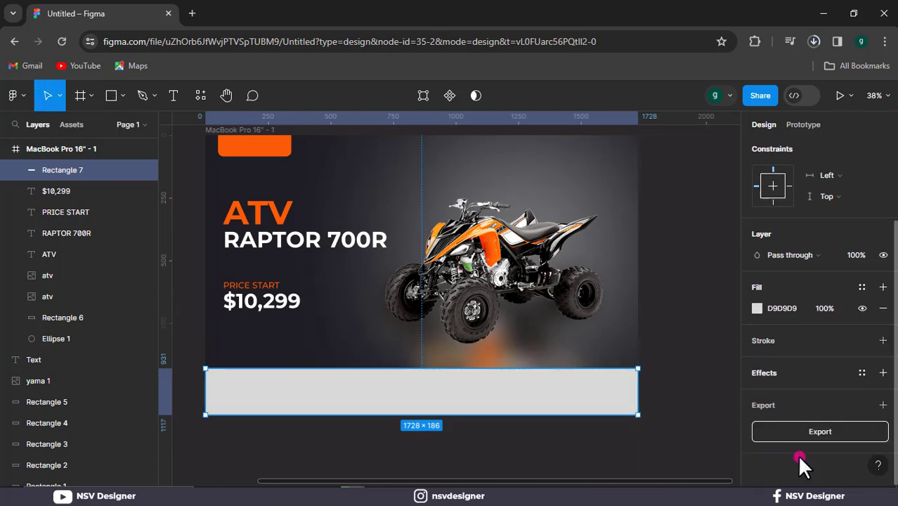
{"action": "left_click", "coordinate": [758, 308]}
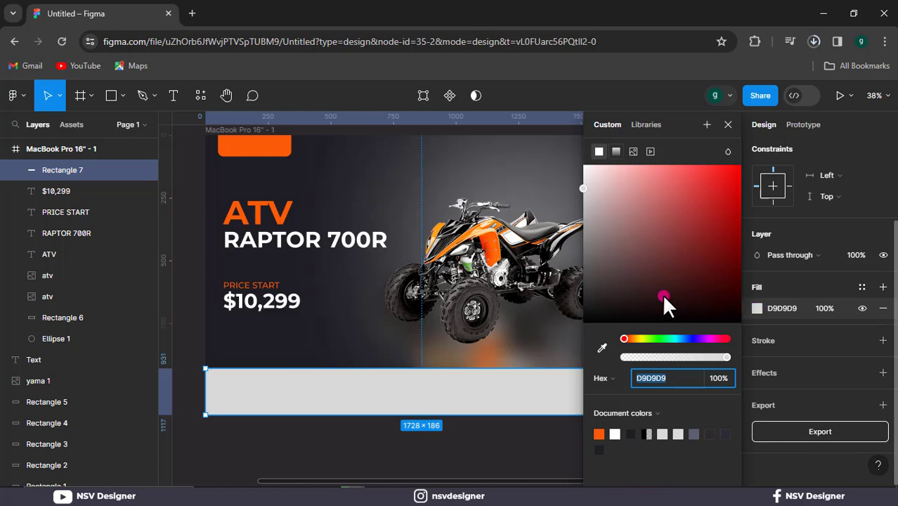
{"action": "left_click", "coordinate": [582, 283]}
{"action": "left_click", "coordinate": [614, 152]}
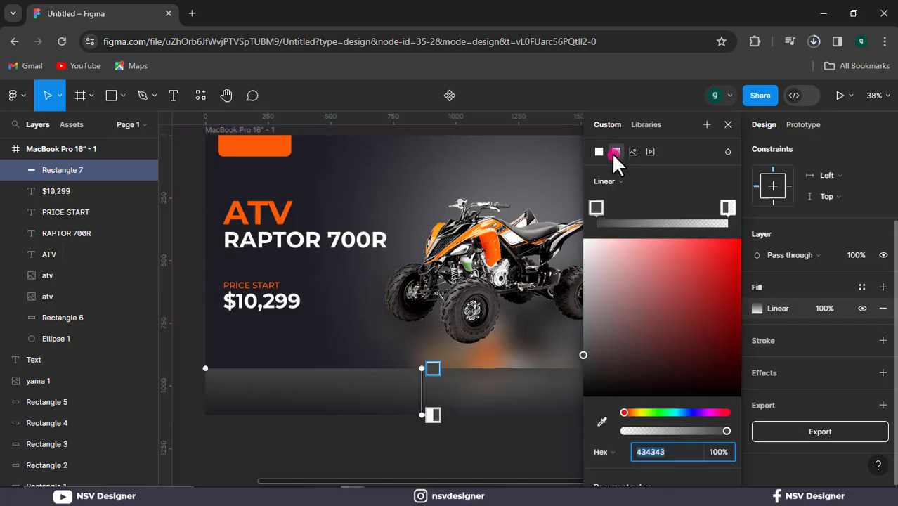
Set the first stop of the bottom rectangle's gradient to 3E3D3C at 10% opacity.
{"action": "left_click_drag", "start_coordinate": [582, 354], "coordinate": [587, 359]}
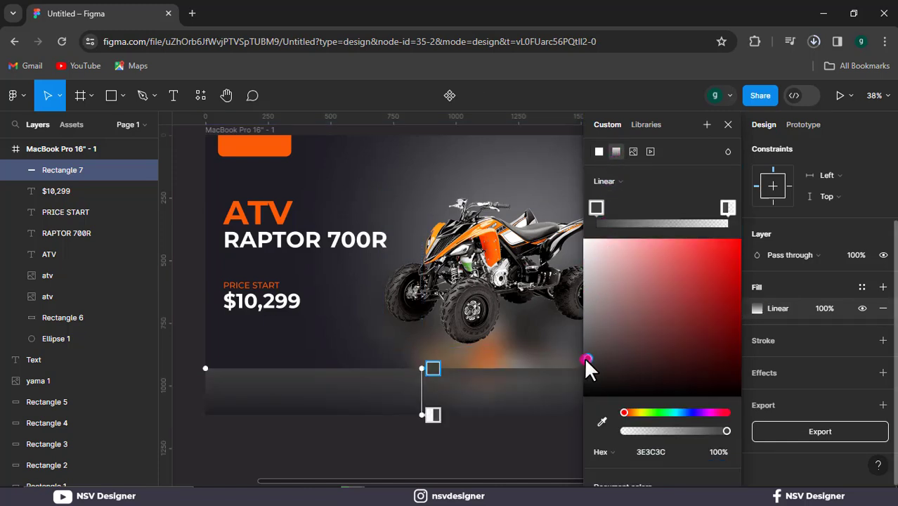
{"action": "left_click", "coordinate": [594, 207]}
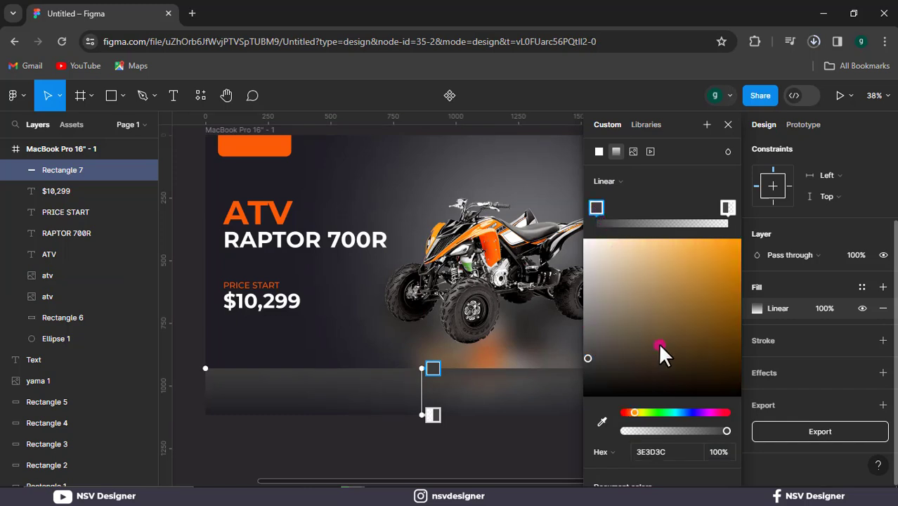
{"action": "type", "text": "0"}
Set the second stop of the bottom rectangle's gradient to 434242 at 30% opacity.
{"action": "left_click", "coordinate": [717, 203]}
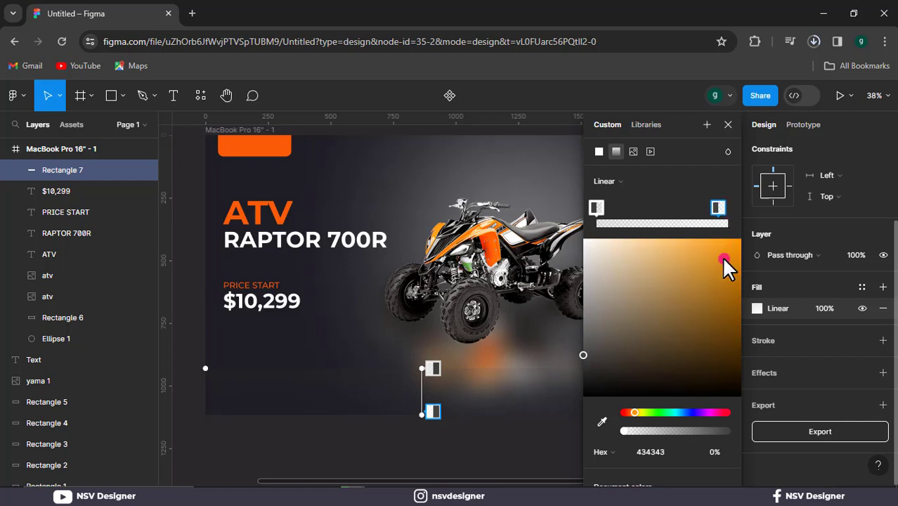
{"action": "left_click", "coordinate": [715, 451]}
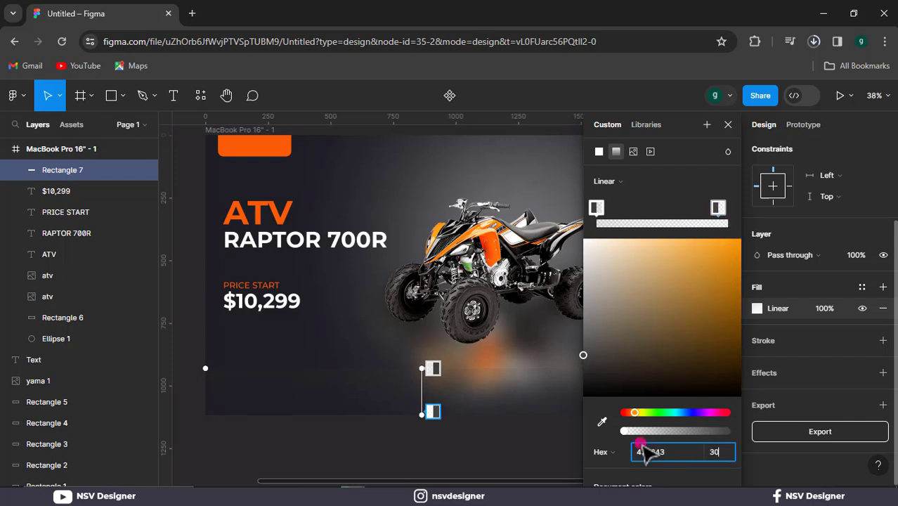
{"action": "type", "text": "30"}
{"action": "key", "text": "Return"}
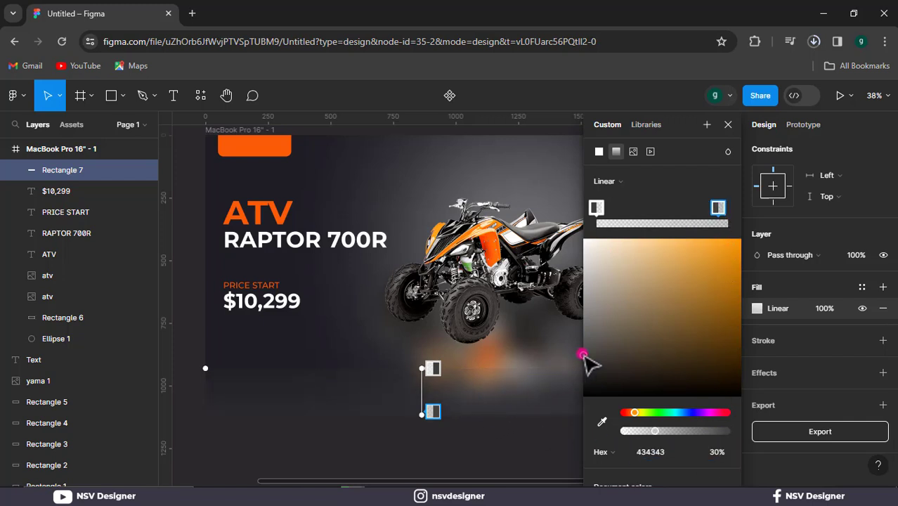
{"action": "left_click", "coordinate": [584, 350]}
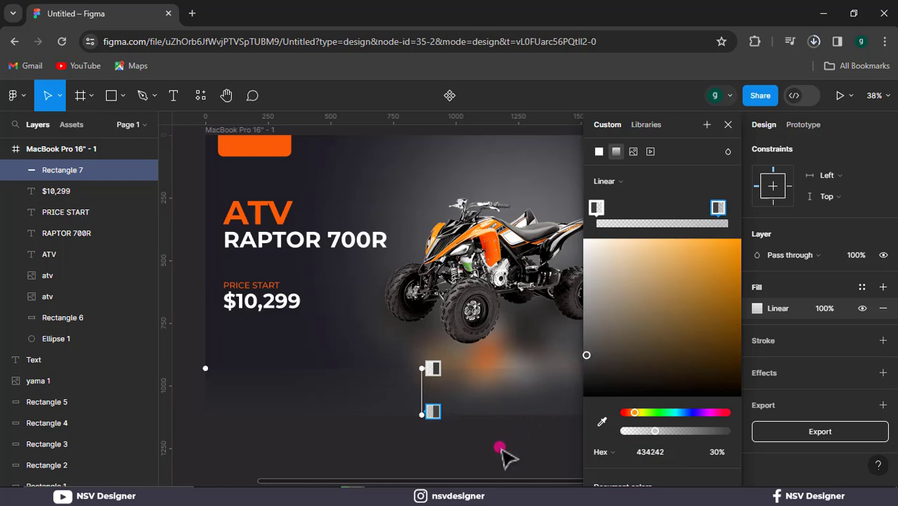
Recolour the gradient's second stop with the dark 1B1F23 sampled from the palette rectangle above the orange one.
{"action": "left_click_drag", "start_coordinate": [434, 443], "coordinate": [330, 426]}
{"action": "left_click_drag", "start_coordinate": [402, 380], "coordinate": [557, 380]}
{"action": "scroll", "coordinate": [491, 387], "scroll_direction": "down", "scroll_amount": 3}
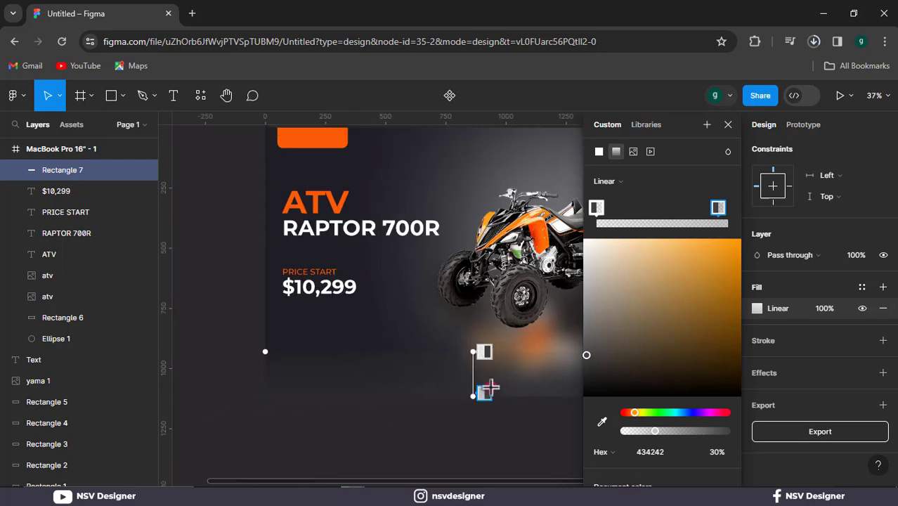
{"action": "left_click", "coordinate": [602, 421]}
{"action": "left_click", "coordinate": [224, 275]}
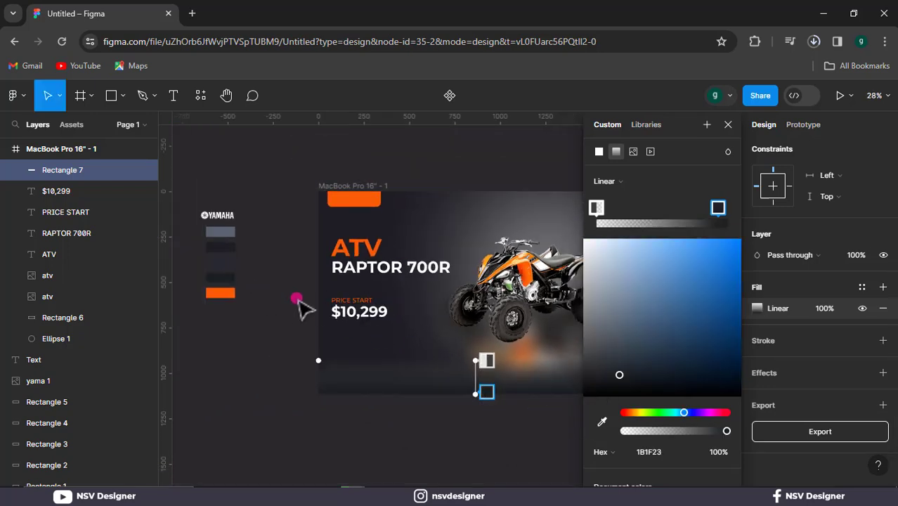
Reorient the bottom rectangle's gradient nearly horizontally, with the translucent first stop near the right end and the dark stop near the left.
{"action": "left_click", "coordinate": [485, 359]}
{"action": "left_click_drag", "start_coordinate": [476, 361], "coordinate": [333, 378]}
{"action": "left_click_drag", "start_coordinate": [411, 426], "coordinate": [314, 421]}
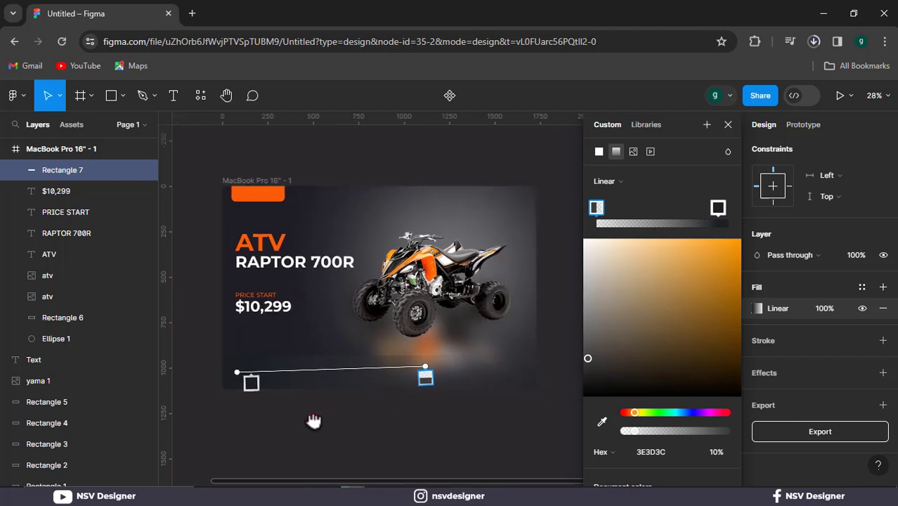
{"action": "left_click_drag", "start_coordinate": [425, 366], "coordinate": [476, 364]}
{"action": "left_click_drag", "start_coordinate": [472, 412], "coordinate": [524, 425]}
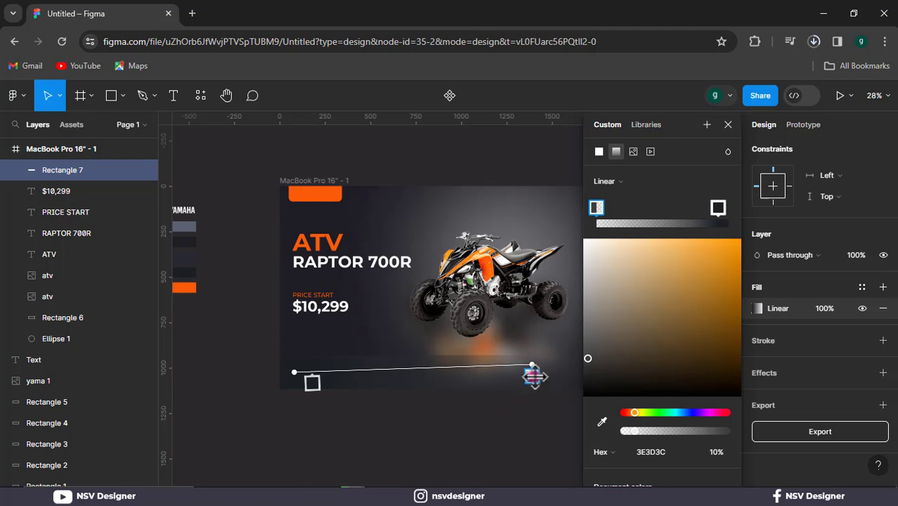
Set the gradient's first stop to 292933 sampled from the dark palette rectangles, at 21% opacity.
{"action": "left_click", "coordinate": [601, 421]}
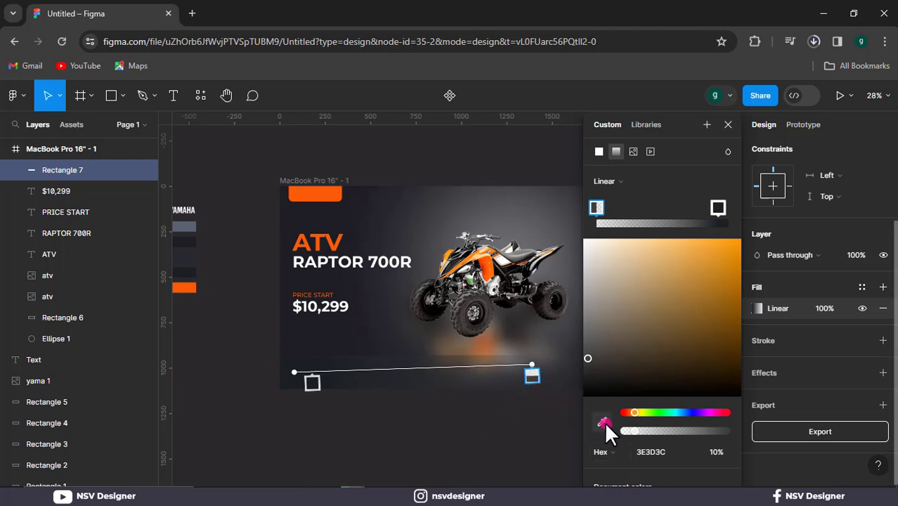
{"action": "left_click", "coordinate": [186, 249]}
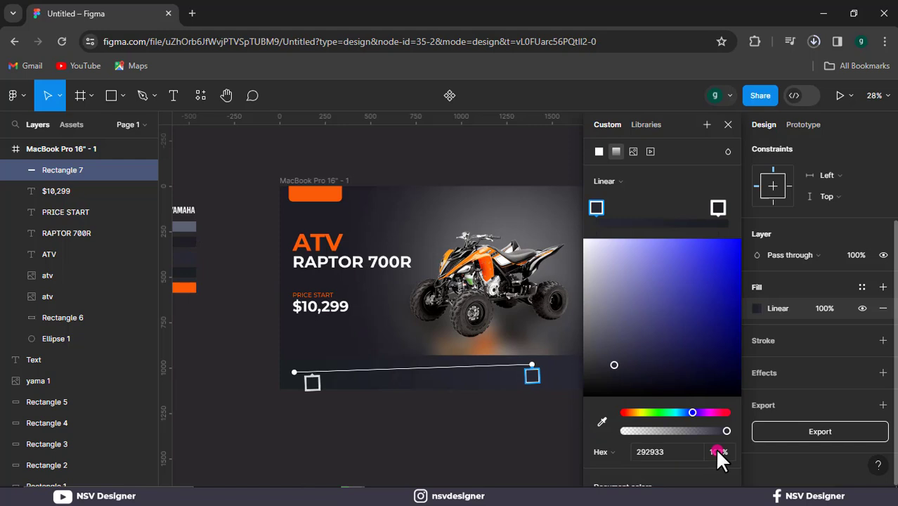
{"action": "left_click", "coordinate": [714, 451]}
{"action": "type", "text": "38"}
{"action": "left_click_drag", "start_coordinate": [616, 450], "coordinate": [571, 451]}
{"action": "left_click", "coordinate": [644, 431]}
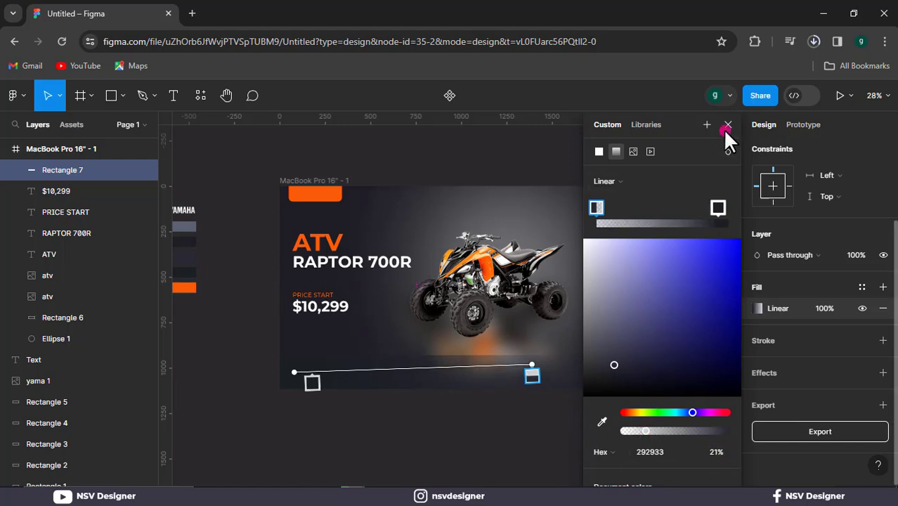
{"action": "left_click", "coordinate": [728, 124]}
{"action": "left_click", "coordinate": [592, 421]}
{"action": "left_click", "coordinate": [587, 385]}
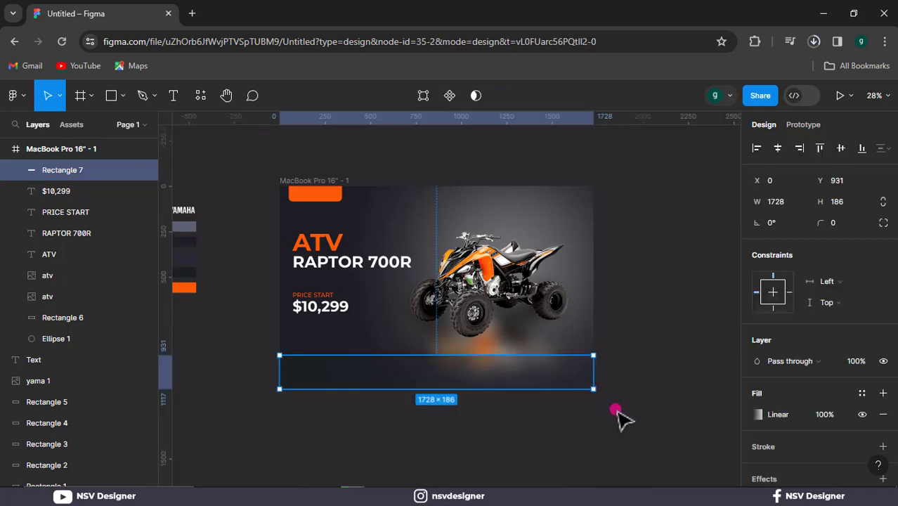
{"action": "key", "text": "ctrl+z"}
{"action": "key", "text": "ctrl+z"}
{"action": "key", "text": "ctrl+z"}
{"action": "key", "text": "ctrl+z"}
{"action": "key", "text": "ctrl+z"}
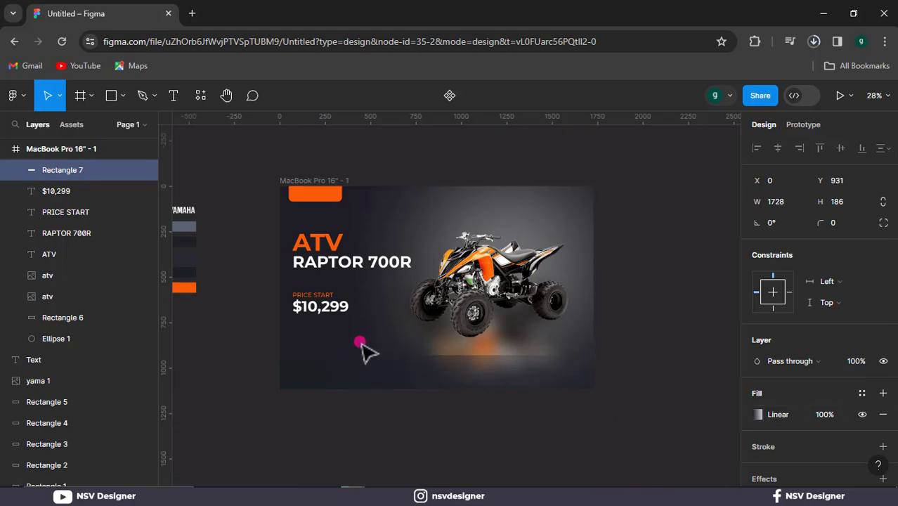
Lighten the first gradient stop of the bottom rectangle, Rectangle 7, to 343443.
{"action": "left_click", "coordinate": [86, 169]}
{"action": "left_click", "coordinate": [86, 191]}
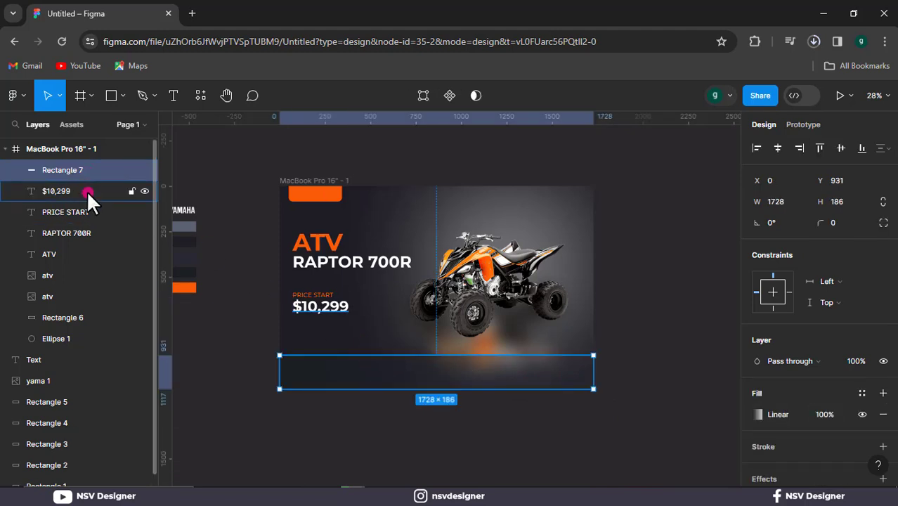
{"action": "left_click", "coordinate": [86, 172]}
{"action": "scroll", "coordinate": [819, 316], "scroll_direction": "down", "scroll_amount": 2}
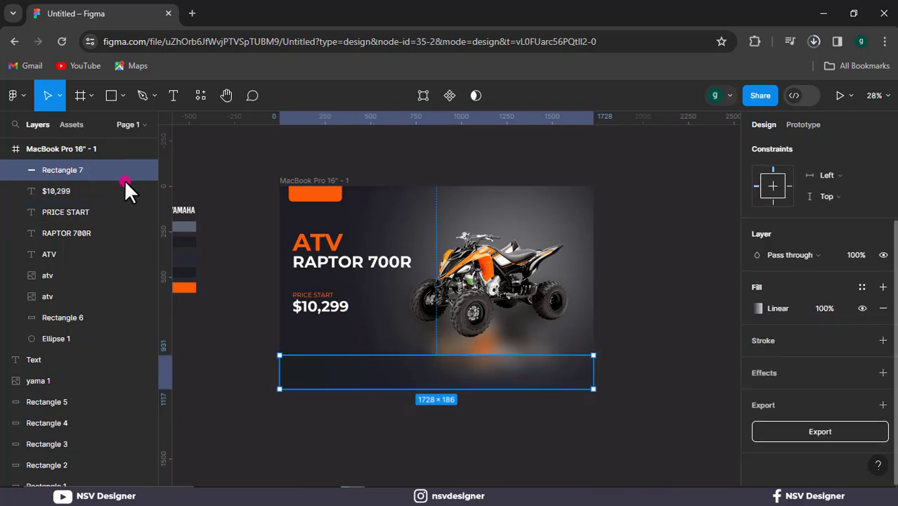
{"action": "left_click", "coordinate": [757, 308]}
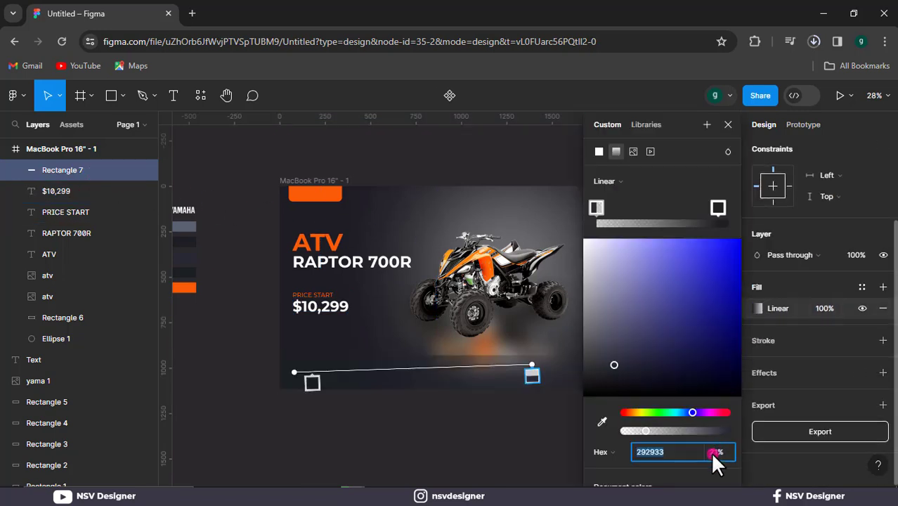
{"action": "left_click_drag", "start_coordinate": [632, 381], "coordinate": [616, 356]}
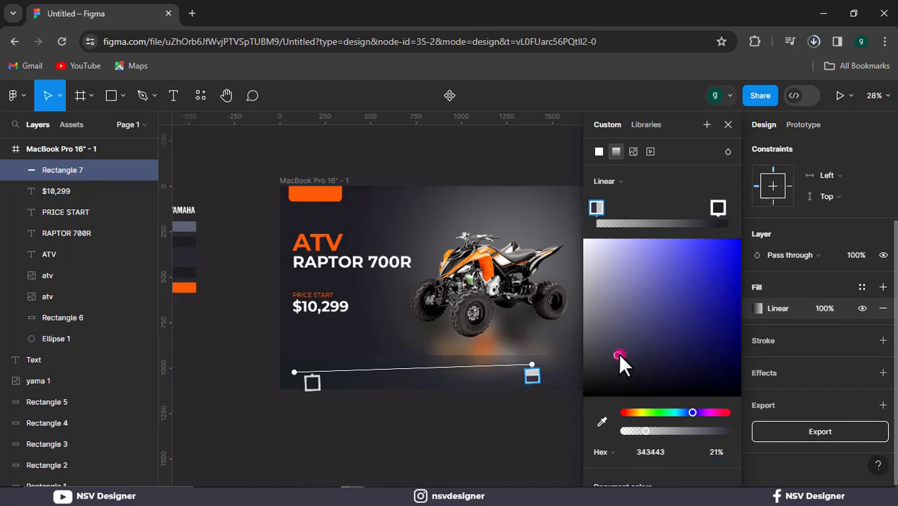
{"action": "left_click", "coordinate": [728, 124]}
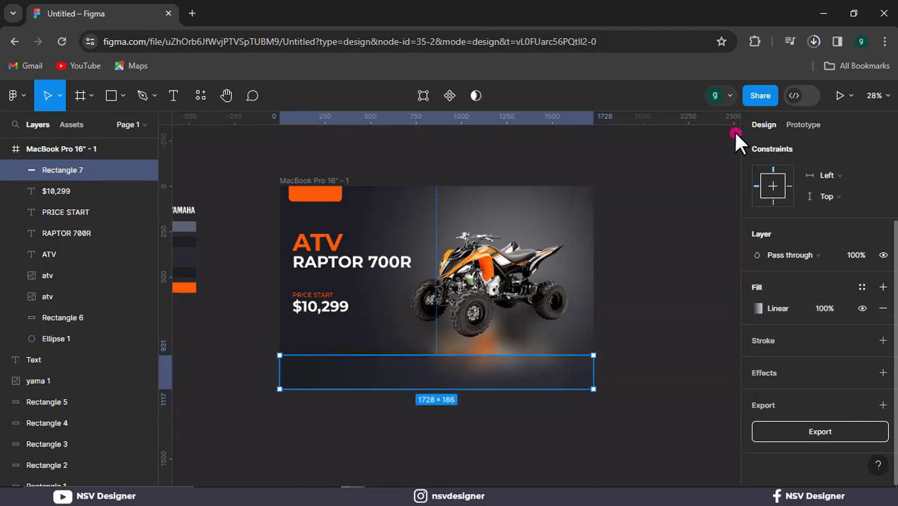
Add a layer blur of 6.7 to the bottom gradient rectangle.
{"action": "left_click", "coordinate": [873, 373]}
{"action": "left_click", "coordinate": [792, 392]}
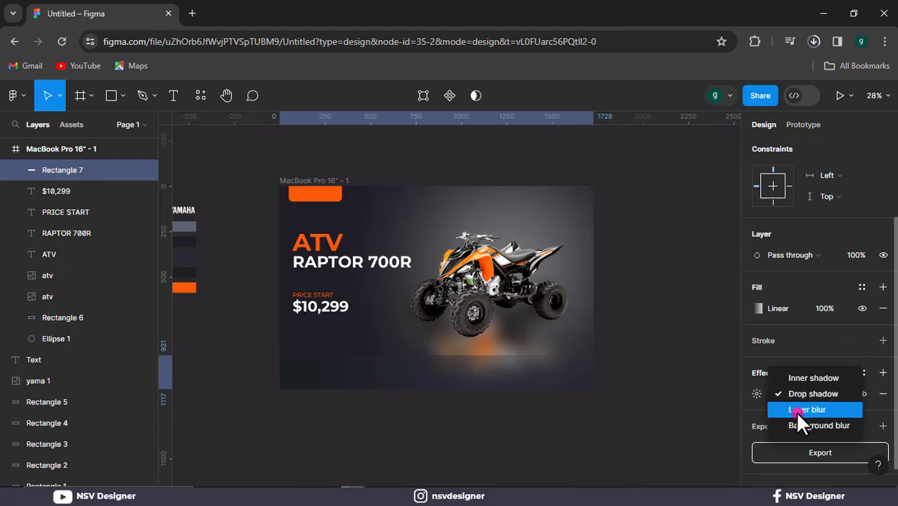
{"action": "left_click", "coordinate": [794, 410]}
{"action": "left_click", "coordinate": [755, 395]}
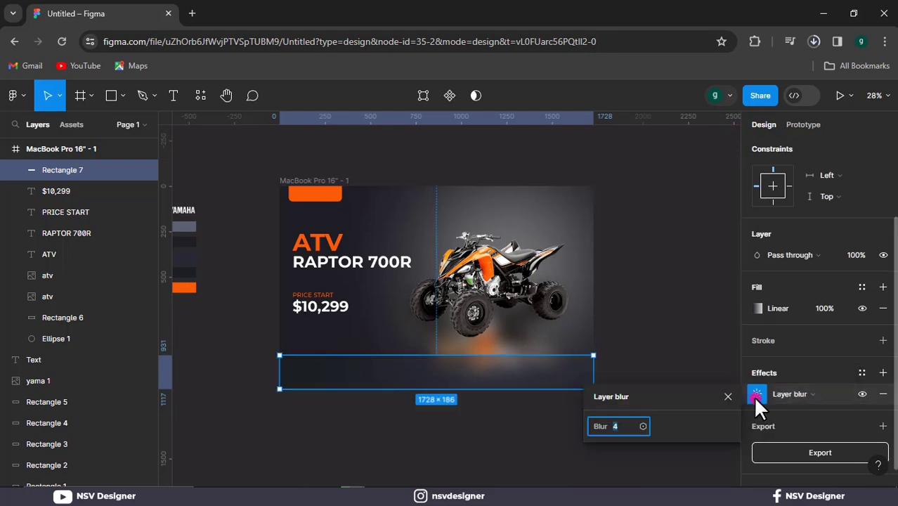
{"action": "left_click_drag", "start_coordinate": [615, 426], "coordinate": [651, 434]}
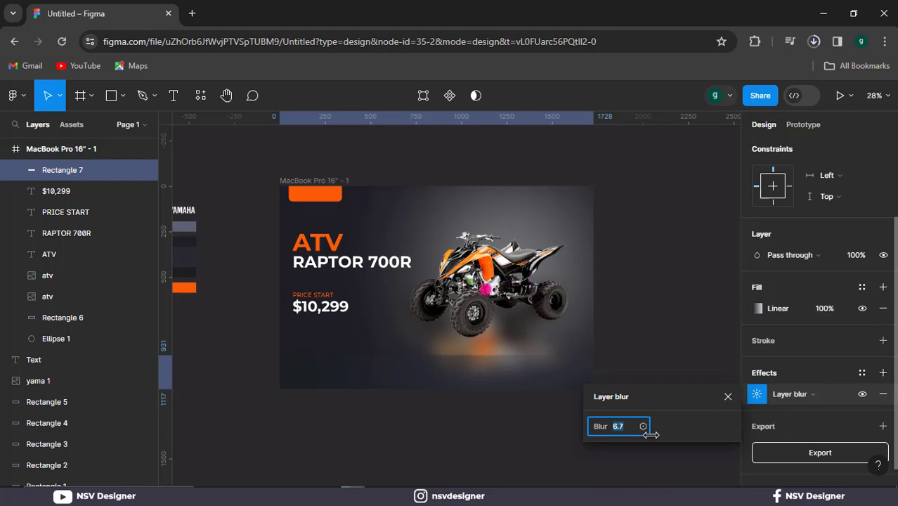
{"action": "left_click", "coordinate": [726, 397]}
{"action": "left_click", "coordinate": [636, 405]}
Draw a rectangle about 228 × 53 below the $10,299 price as the button base.
{"action": "scroll", "coordinate": [583, 392], "scroll_direction": "up", "scroll_amount": 3}
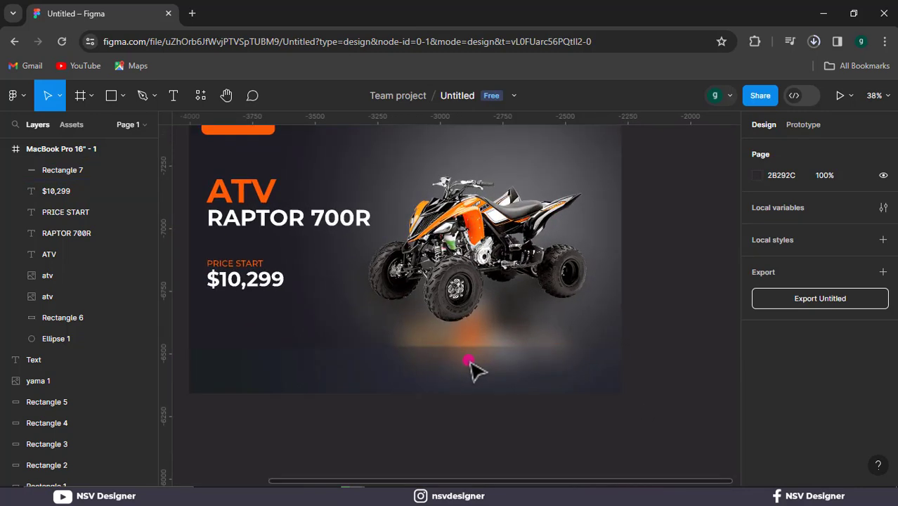
{"action": "scroll", "coordinate": [471, 363], "scroll_direction": "up", "scroll_amount": 2}
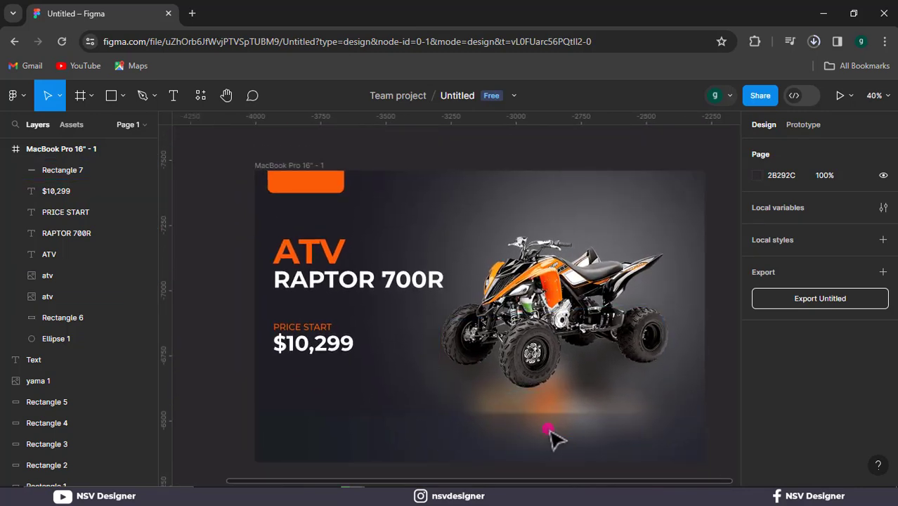
{"action": "left_click", "coordinate": [111, 95]}
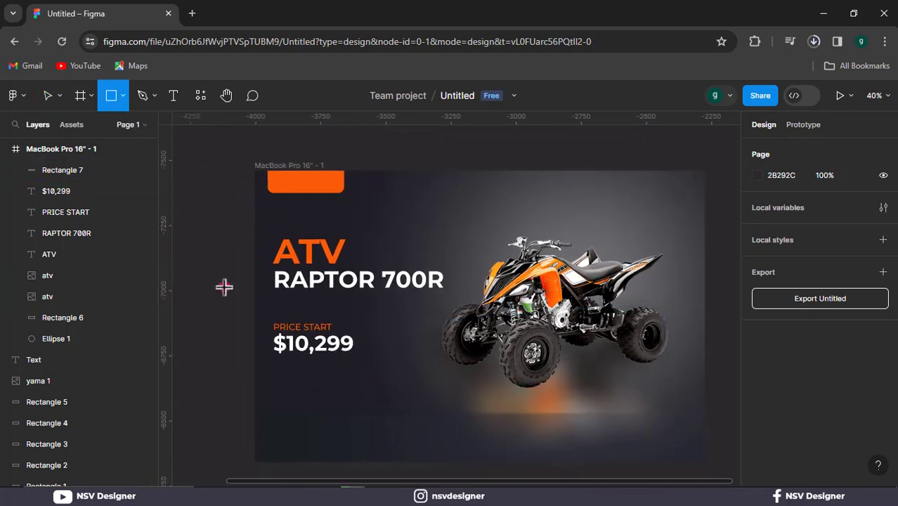
{"action": "left_click_drag", "start_coordinate": [275, 377], "coordinate": [335, 390]}
Fill the new button rectangle with 1B1F23 sampled from the dark palette swatch just above the orange one.
{"action": "left_click_drag", "start_coordinate": [242, 363], "coordinate": [369, 359]}
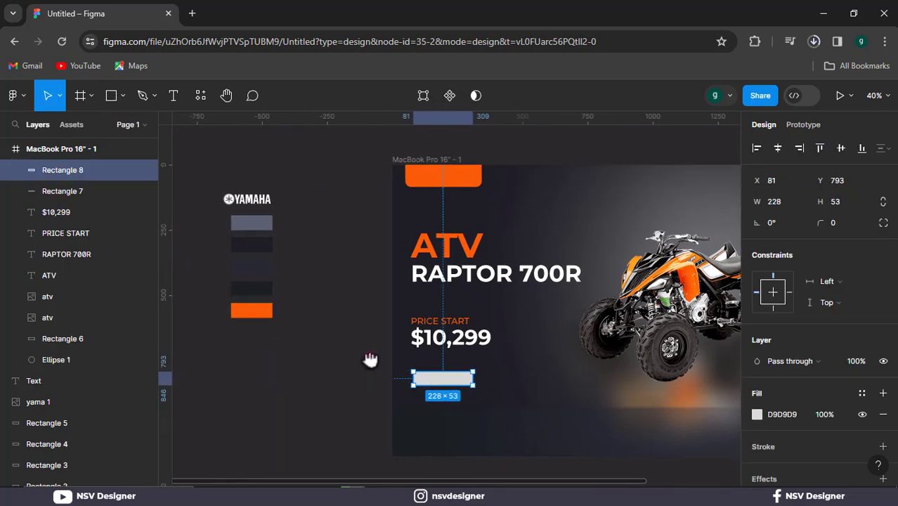
{"action": "left_click", "coordinate": [758, 413]}
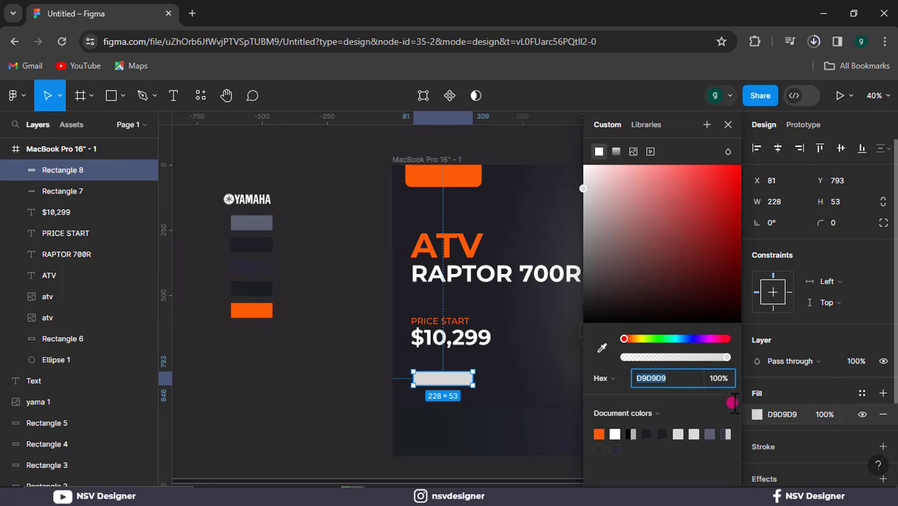
{"action": "left_click", "coordinate": [601, 347]}
{"action": "left_click", "coordinate": [254, 288]}
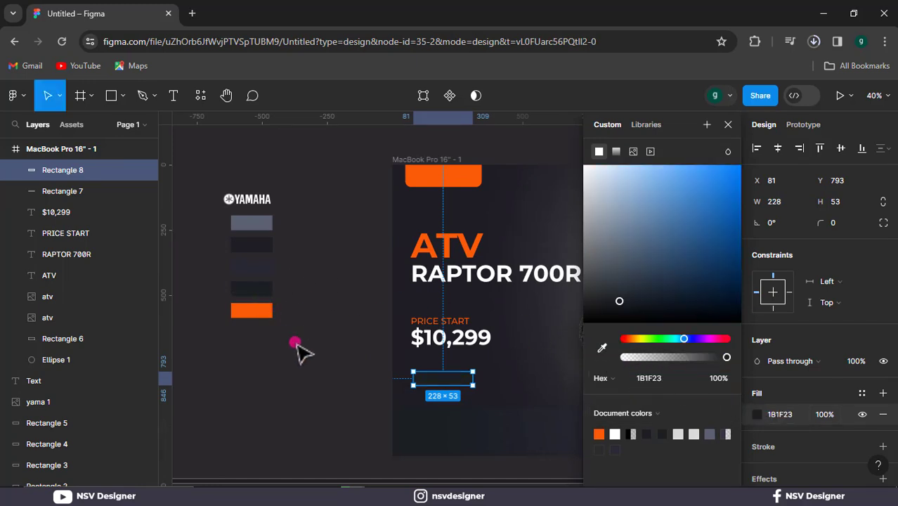
{"action": "left_click", "coordinate": [353, 385]}
Sample 1D1D23 from the dark swatch below the grey one for the button rectangle's fill and lighten it to 31313A.
{"action": "left_click", "coordinate": [457, 380]}
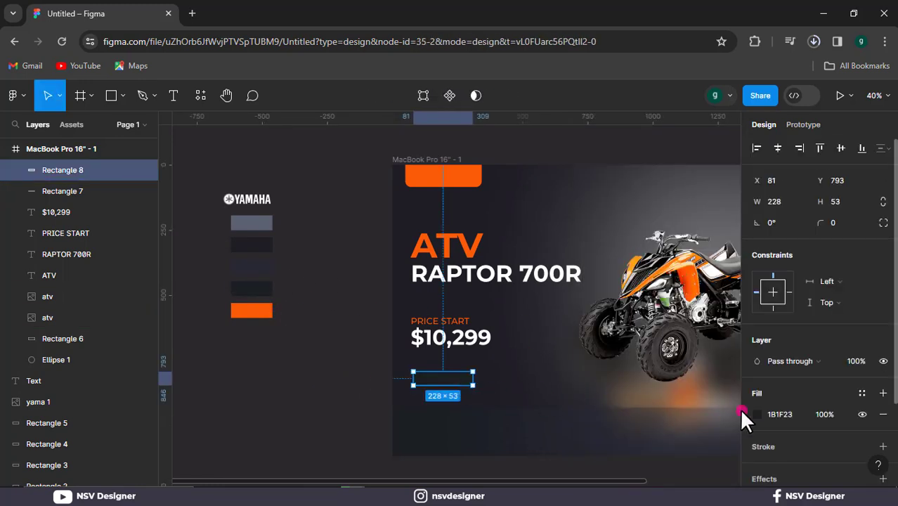
{"action": "left_click", "coordinate": [757, 414]}
{"action": "left_click", "coordinate": [602, 347]}
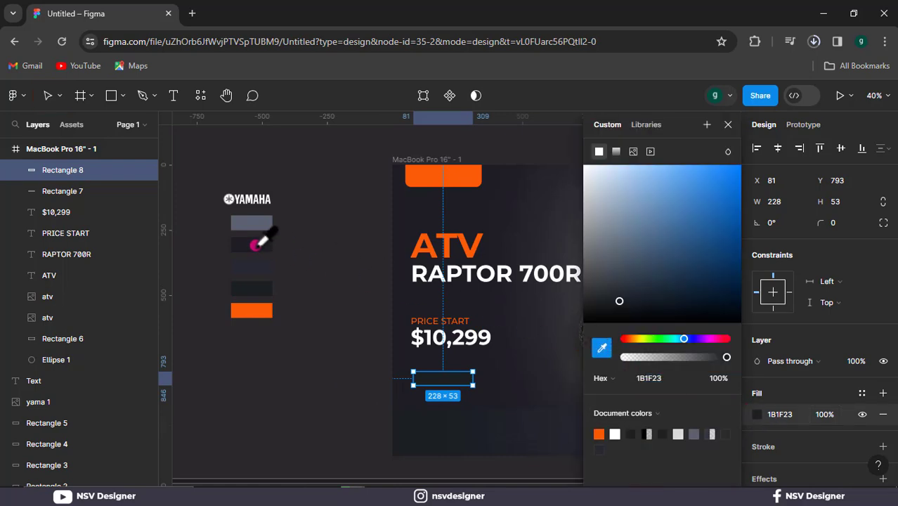
{"action": "left_click", "coordinate": [255, 243]}
{"action": "left_click", "coordinate": [364, 331]}
{"action": "left_click", "coordinate": [455, 378]}
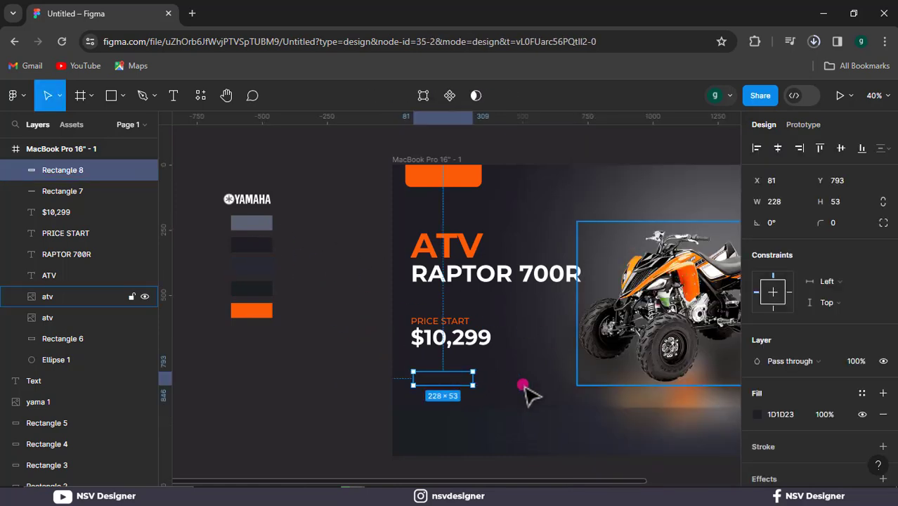
{"action": "left_click", "coordinate": [756, 414]}
{"action": "left_click_drag", "start_coordinate": [606, 299], "coordinate": [606, 287]}
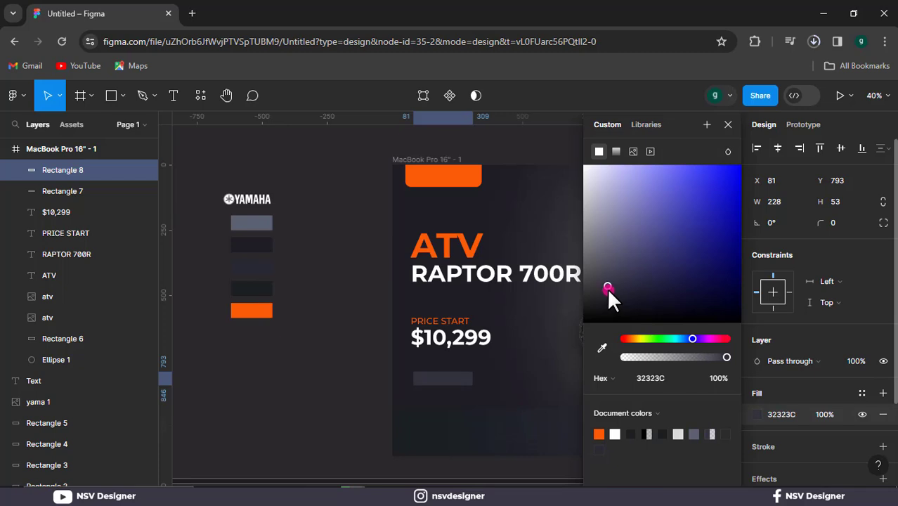
{"action": "left_click", "coordinate": [296, 385]}
Move the button rectangle to X 79, Y 768, increase its height to 69 and set its corner radius to 68.
{"action": "scroll", "coordinate": [453, 379], "scroll_direction": "up", "scroll_amount": 5}
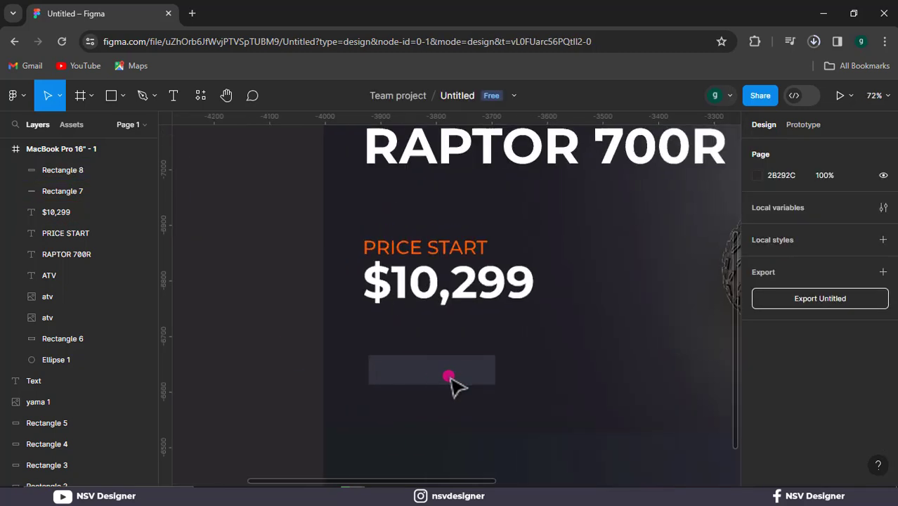
{"action": "left_click_drag", "start_coordinate": [453, 380], "coordinate": [448, 364]}
{"action": "scroll", "coordinate": [206, 367], "scroll_direction": "down", "scroll_amount": 2}
{"action": "scroll", "coordinate": [207, 367], "scroll_direction": "right", "scroll_amount": 2}
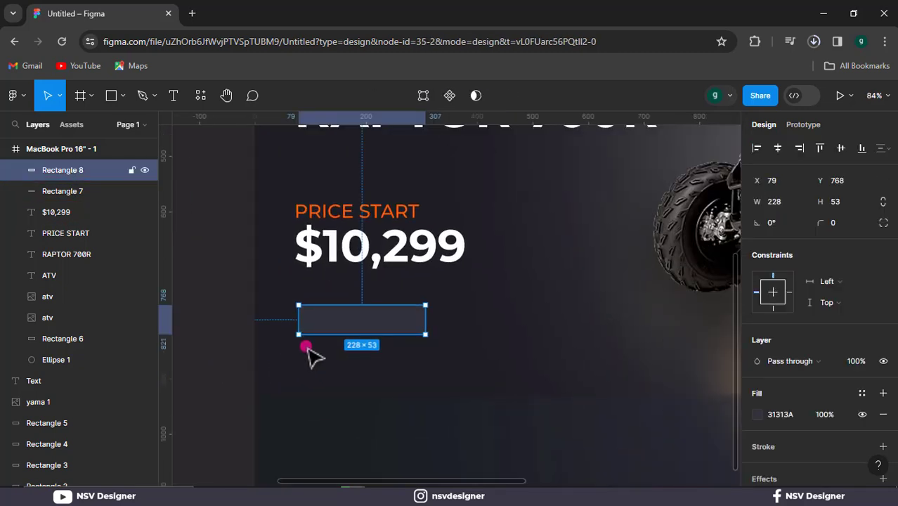
{"action": "left_click_drag", "start_coordinate": [358, 333], "coordinate": [358, 344]}
{"action": "left_click_drag", "start_coordinate": [820, 222], "coordinate": [591, 282]}
Duplicate the rounded button and narrow the copy to 103 × 69 at the button's right end.
{"action": "left_click_drag", "start_coordinate": [702, 283], "coordinate": [411, 327]}
{"action": "key", "text": "ctrl+c"}
{"action": "key", "text": "ctrl+f"}
{"action": "key", "text": "ctrl+z"}
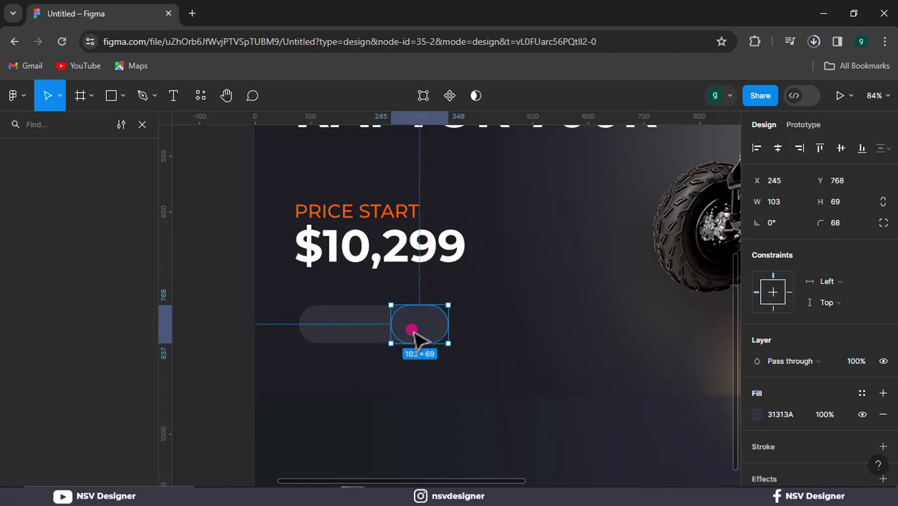
Fill the small end pill with 5B6272 sampled from the grey palette swatch.
{"action": "scroll", "coordinate": [411, 327], "scroll_direction": "down", "scroll_amount": 5}
{"action": "left_click", "coordinate": [751, 413]}
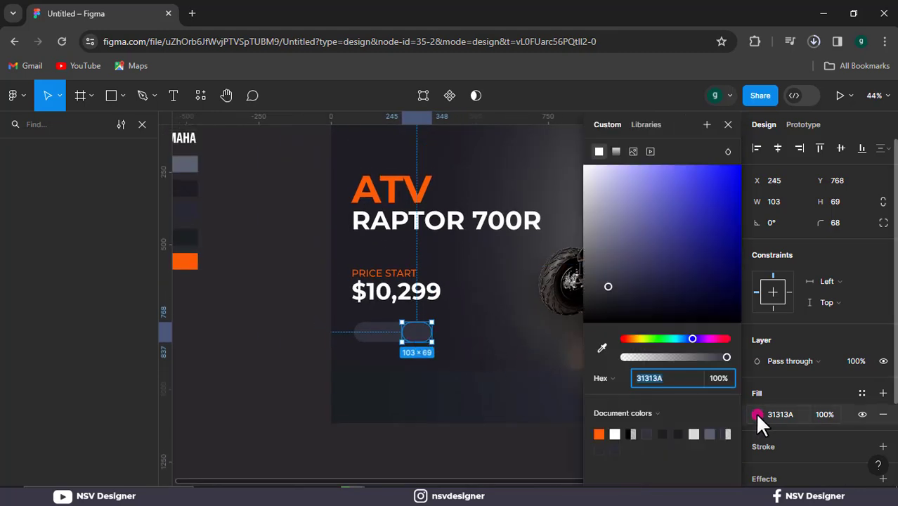
{"action": "left_click", "coordinate": [602, 347]}
{"action": "left_click", "coordinate": [194, 170]}
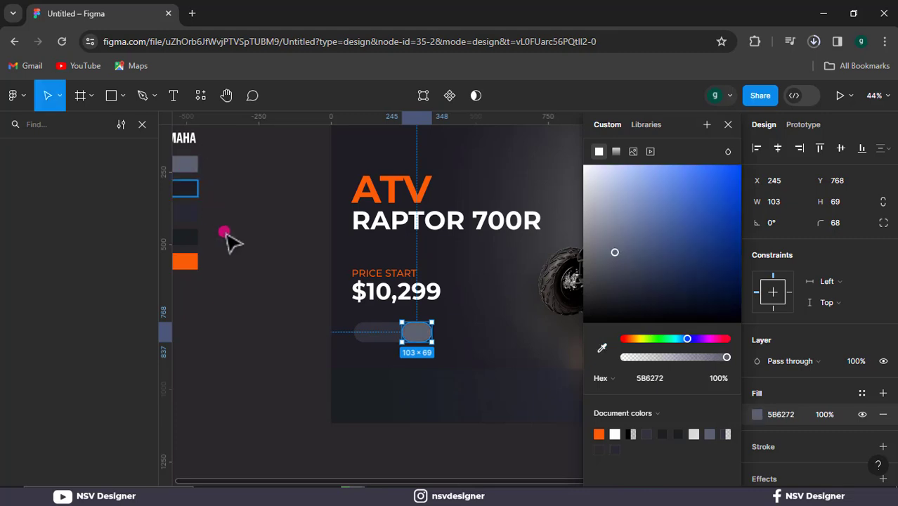
{"action": "left_click", "coordinate": [257, 316]}
Add a text layer reading "Watch Video" beside the button.
{"action": "scroll", "coordinate": [473, 339], "scroll_direction": "right", "scroll_amount": 2}
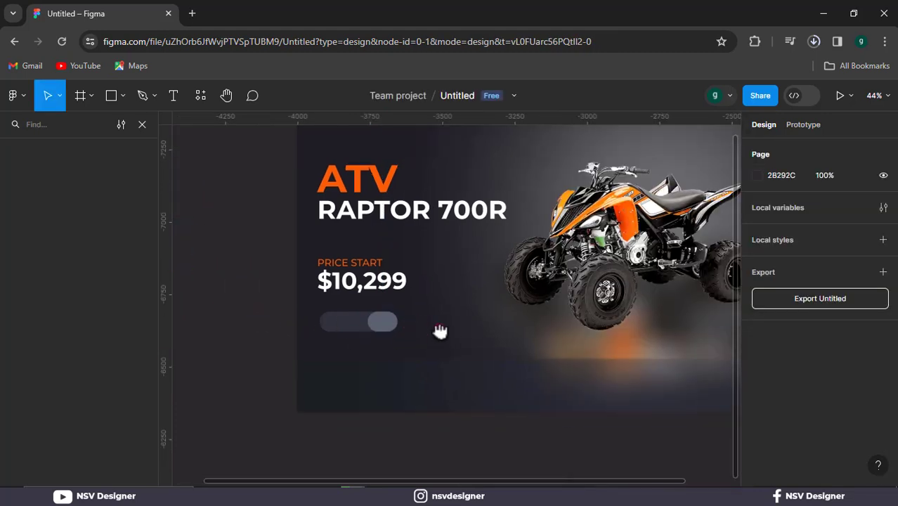
{"action": "scroll", "coordinate": [371, 337], "scroll_direction": "up", "scroll_amount": 5}
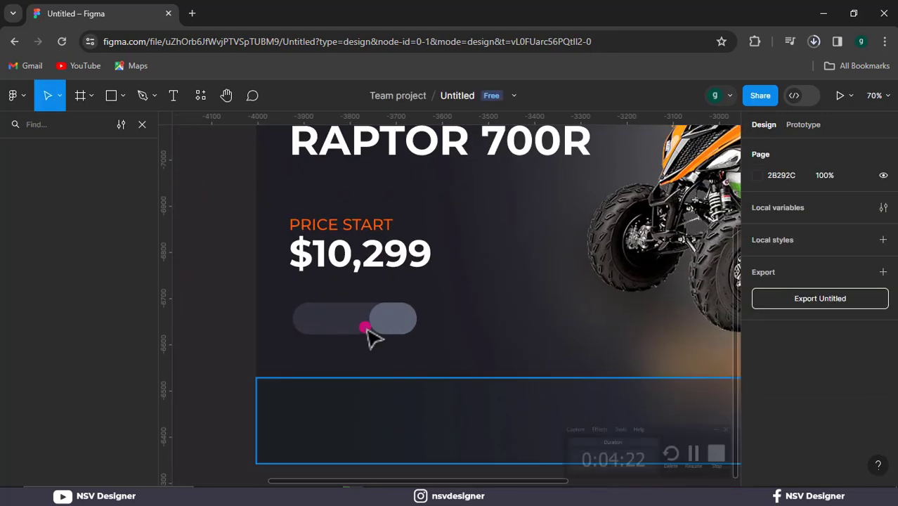
{"action": "left_click", "coordinate": [173, 96]}
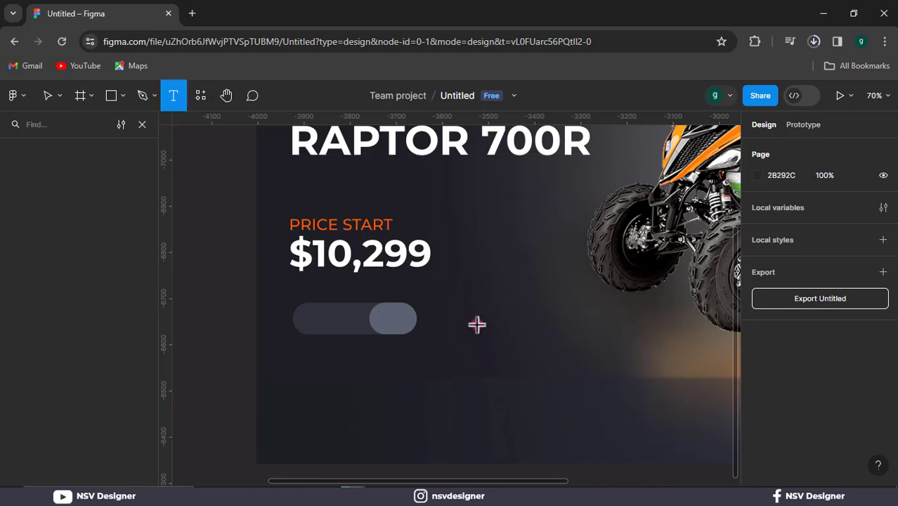
{"action": "left_click", "coordinate": [476, 323]}
{"action": "type", "text": "watch"}
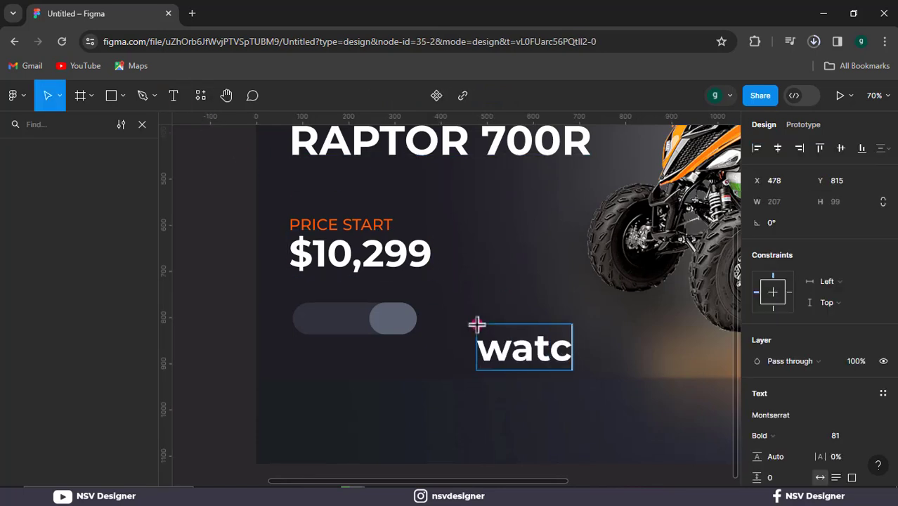
{"action": "key", "text": "BackSpace"}
{"action": "key", "text": "BackSpace"}
{"action": "key", "text": "BackSpace"}
{"action": "key", "text": "BackSpace"}
{"action": "key", "text": "BackSpace"}
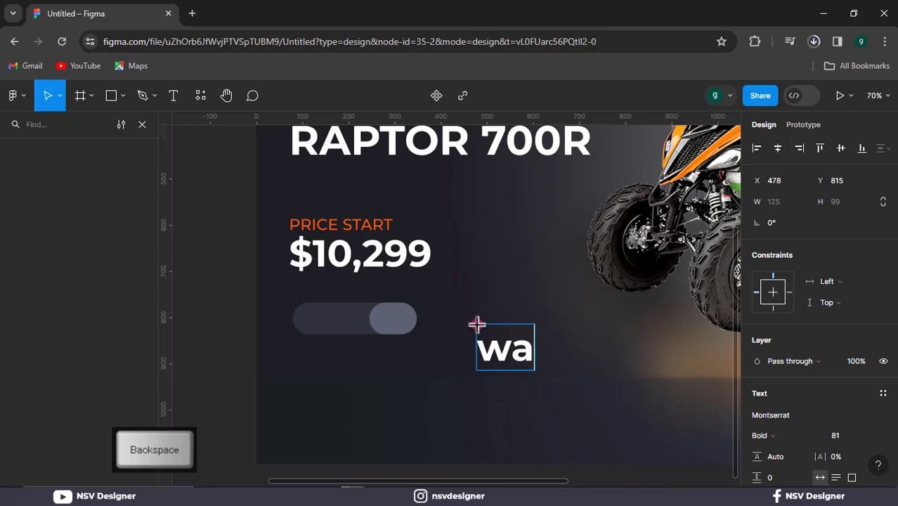
{"action": "type", "text": "WA"}
{"action": "key", "text": "BackSpace"}
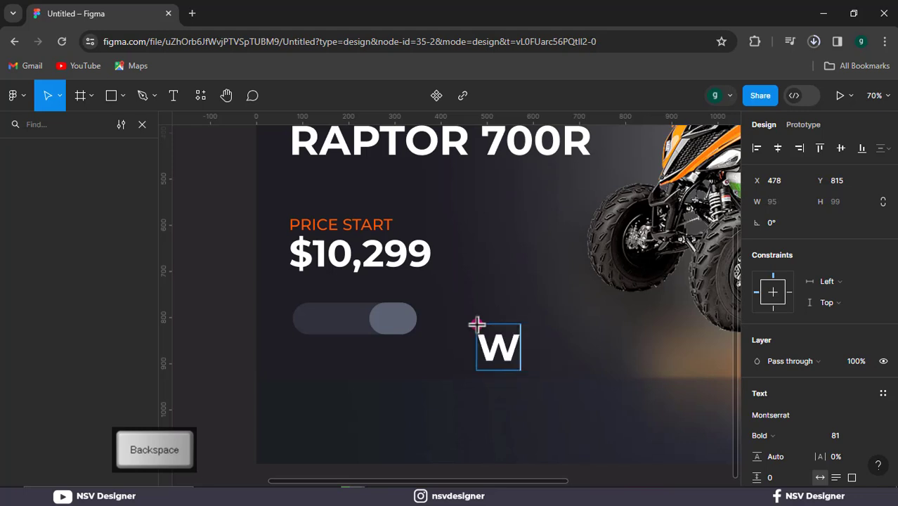
{"action": "type", "text": "atch Video"}
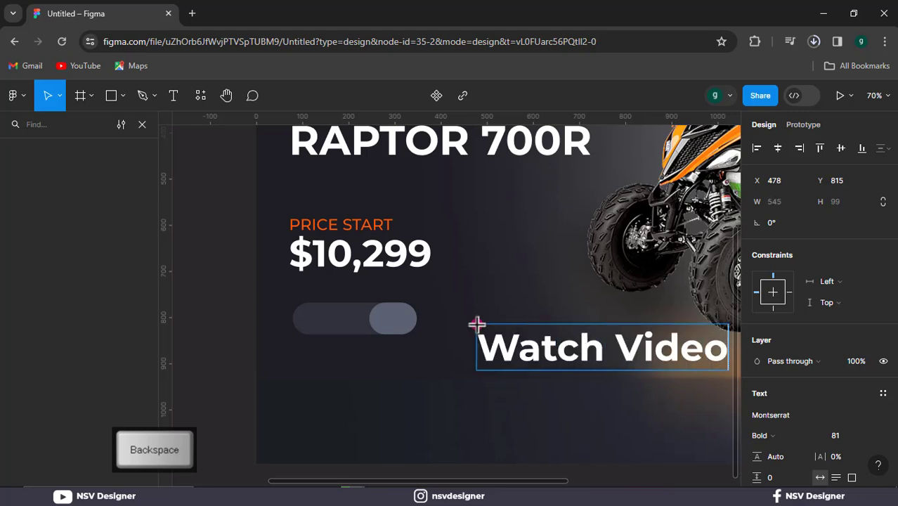
{"action": "key", "text": "Escape"}
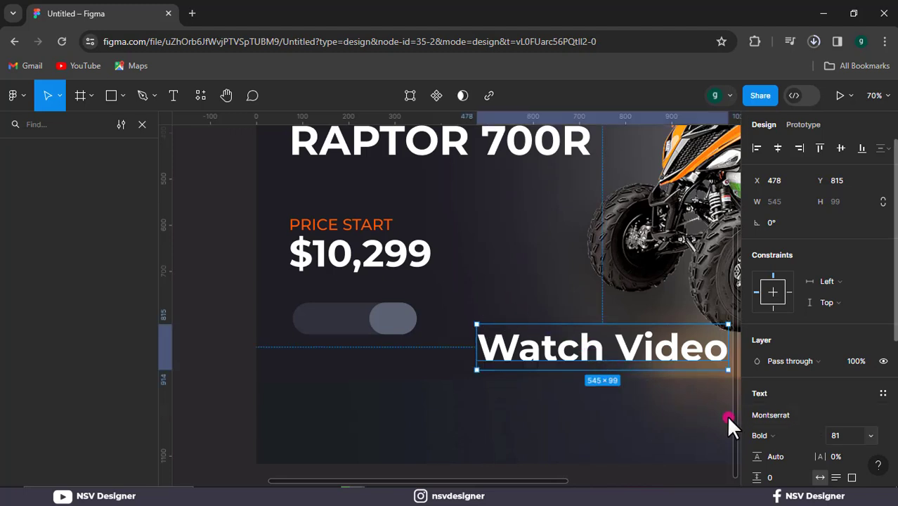
Set the Watch Video text to Light at size 20 and place it on the button's darker section.
{"action": "left_click", "coordinate": [773, 437]}
{"action": "left_click", "coordinate": [777, 191]}
{"action": "left_click_drag", "start_coordinate": [825, 402], "coordinate": [372, 289]}
{"action": "left_click_drag", "start_coordinate": [523, 332], "coordinate": [343, 324]}
{"action": "left_click_drag", "start_coordinate": [822, 434], "coordinate": [436, 283]}
{"action": "left_click", "coordinate": [475, 363]}
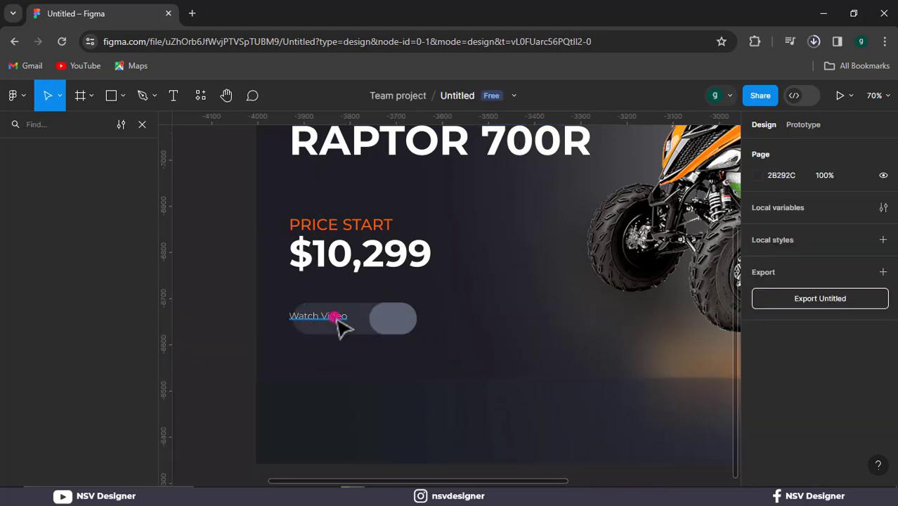
{"action": "left_click_drag", "start_coordinate": [333, 313], "coordinate": [345, 316]}
Change the Watch Video text to SemiBold and reposition it to X 102, Y 790 inside the button.
{"action": "left_click", "coordinate": [766, 435]}
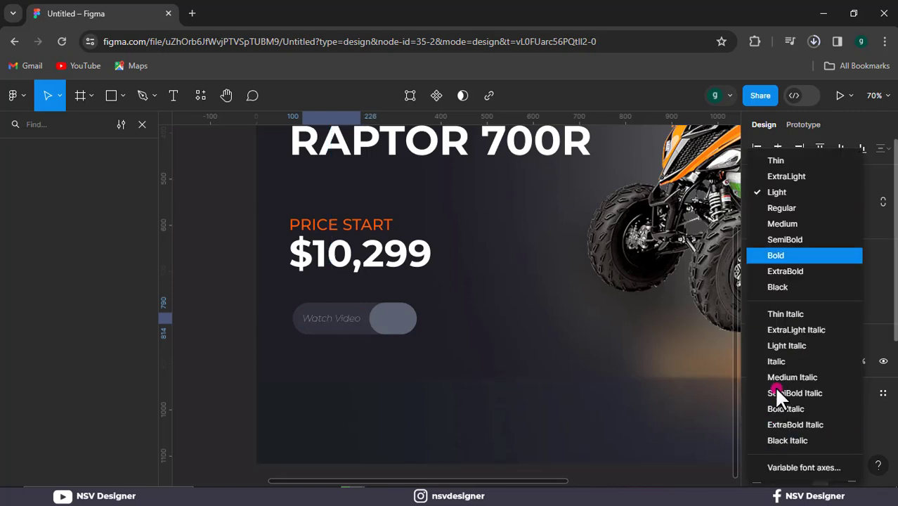
{"action": "left_click", "coordinate": [788, 240]}
{"action": "left_click", "coordinate": [627, 316]}
{"action": "left_click_drag", "start_coordinate": [345, 330], "coordinate": [351, 331]}
{"action": "left_click", "coordinate": [478, 329]}
{"action": "left_click", "coordinate": [360, 320]}
{"action": "key", "text": "Left"}
{"action": "key", "text": "Left"}
{"action": "key", "text": "Left"}
{"action": "key", "text": "Left"}
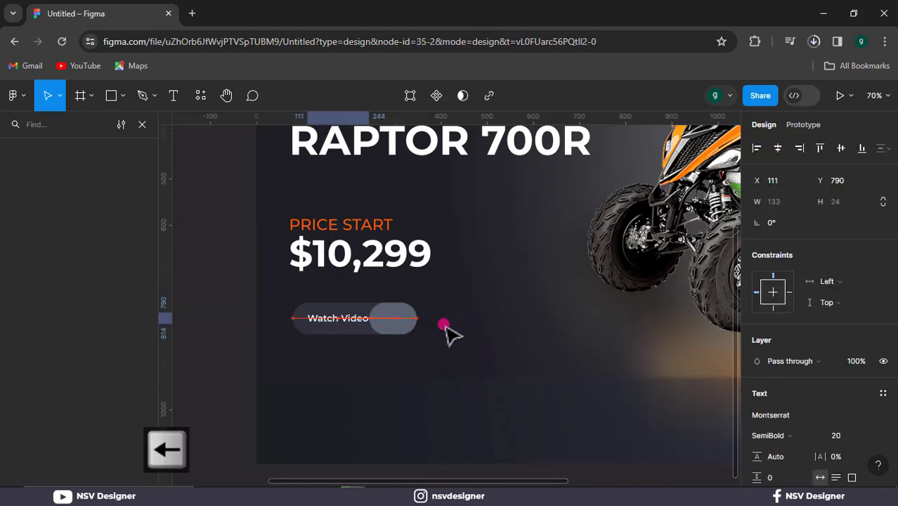
{"action": "left_click", "coordinate": [479, 332]}
Duplicate the Watch Video text to the right of the button and change the copy to "Book A Ride".
{"action": "left_click_drag", "start_coordinate": [345, 331], "coordinate": [465, 326]}
{"action": "double_click", "coordinate": [460, 319]}
{"action": "type", "text": "Book A Ro"}
{"action": "key", "text": "BackSpace"}
{"action": "type", "text": "ide"}
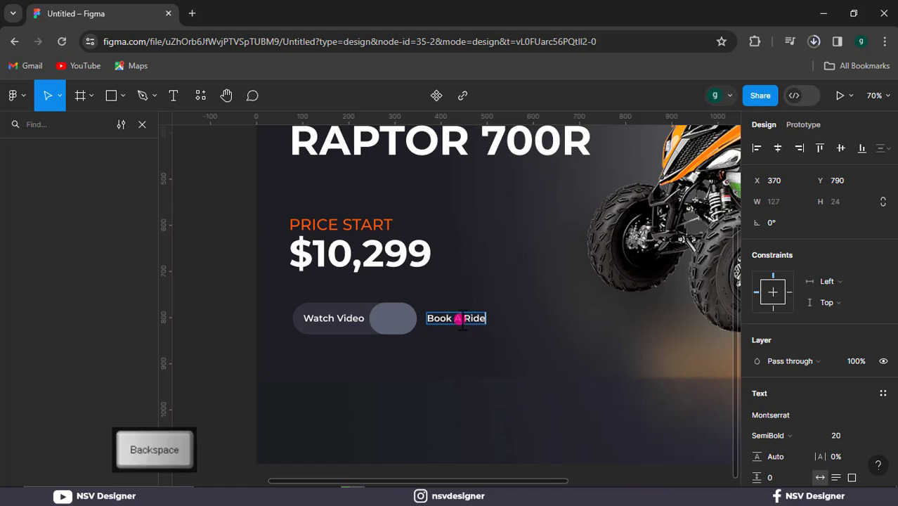
{"action": "key", "text": "Escape"}
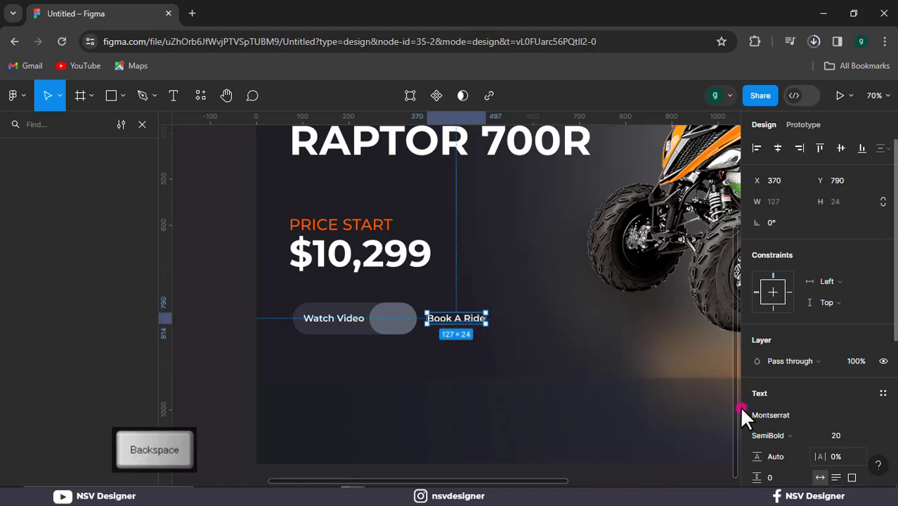
Enlarge the Book A Ride text and align it beside the button.
{"action": "left_click_drag", "start_coordinate": [838, 435], "coordinate": [849, 436]}
{"action": "left_click", "coordinate": [461, 286]}
{"action": "left_click_drag", "start_coordinate": [469, 320], "coordinate": [472, 315]}
Try an orange FB5B06 fill on the Watch Video text and undo it.
{"action": "left_click", "coordinate": [313, 317]}
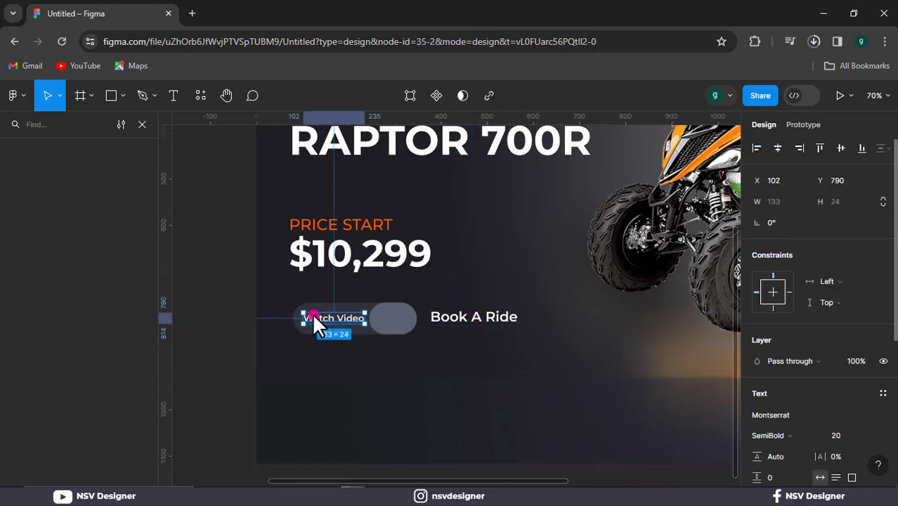
{"action": "scroll", "coordinate": [753, 353], "scroll_direction": "down", "scroll_amount": 3}
{"action": "left_click", "coordinate": [757, 354]}
{"action": "left_click", "coordinate": [616, 433]}
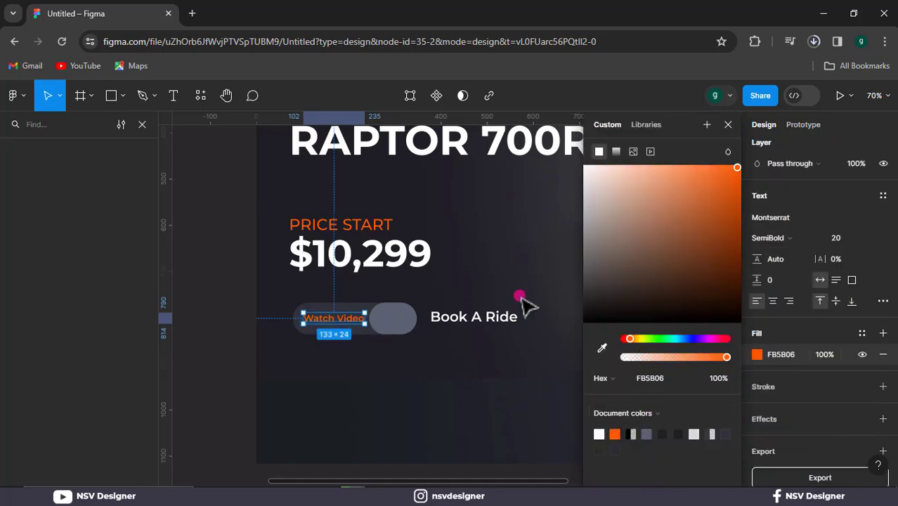
{"action": "left_click", "coordinate": [492, 261]}
{"action": "key", "text": "ctrl+z"}
{"action": "key", "text": "ctrl+z"}
{"action": "key", "text": "ctrl+z"}
{"action": "key", "text": "ctrl+z"}
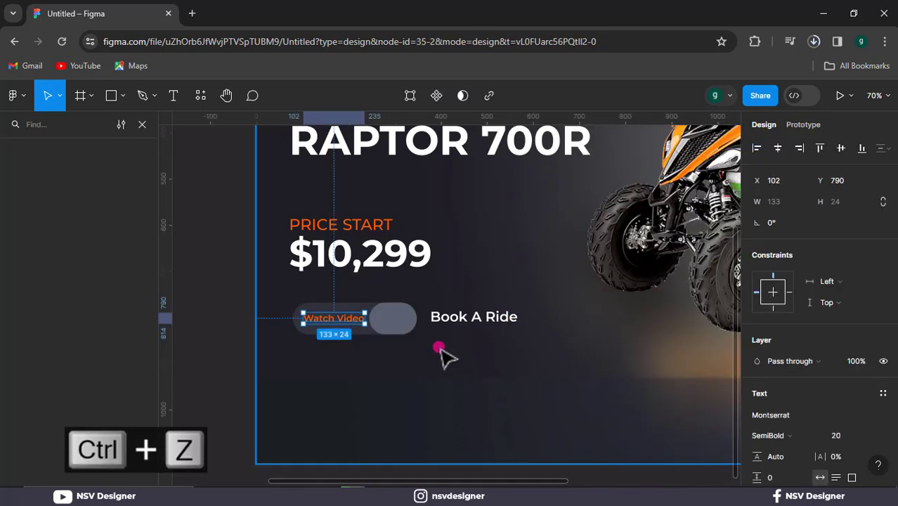
Draw a horizontal right-pointing arrow about 77 wide below the Watch Video button, keeping the line arrow end.
{"action": "left_click", "coordinate": [121, 96]}
{"action": "left_click", "coordinate": [102, 159]}
{"action": "left_click_drag", "start_coordinate": [249, 352], "coordinate": [285, 352]}
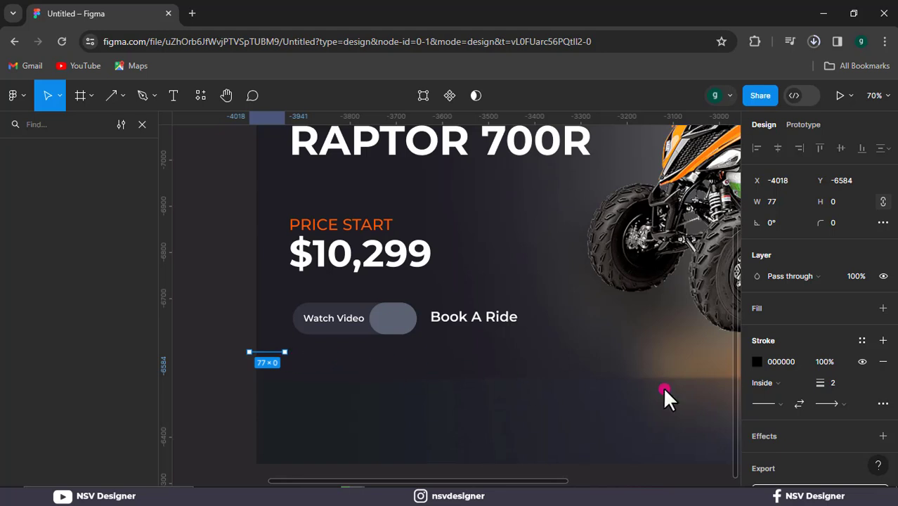
{"action": "left_click", "coordinate": [840, 402]}
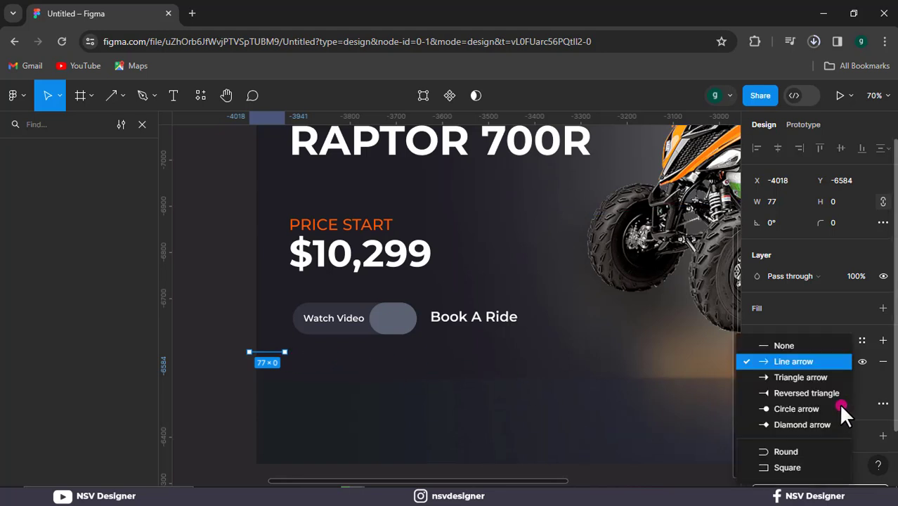
{"action": "left_click", "coordinate": [269, 358]}
Change the new arrow's stroke color to white.
{"action": "left_click", "coordinate": [756, 361]}
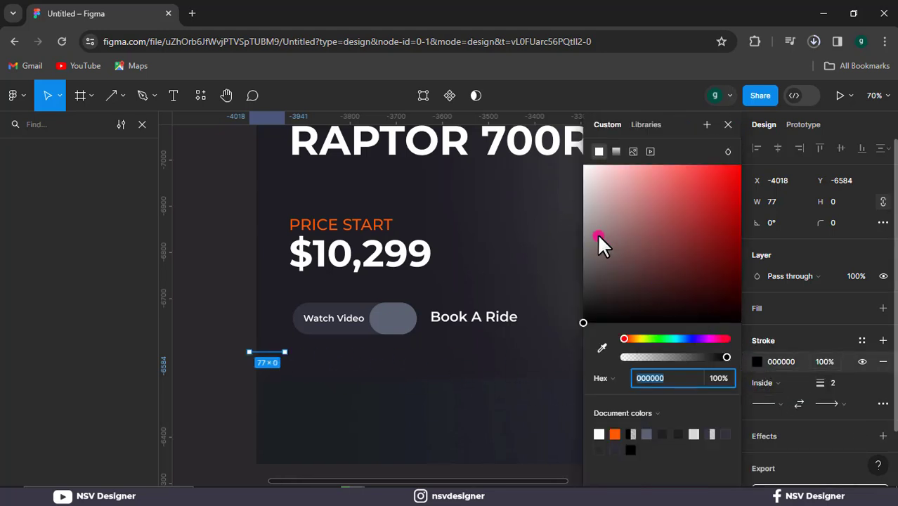
{"action": "left_click_drag", "start_coordinate": [601, 239], "coordinate": [571, 137]}
{"action": "left_click", "coordinate": [436, 360]}
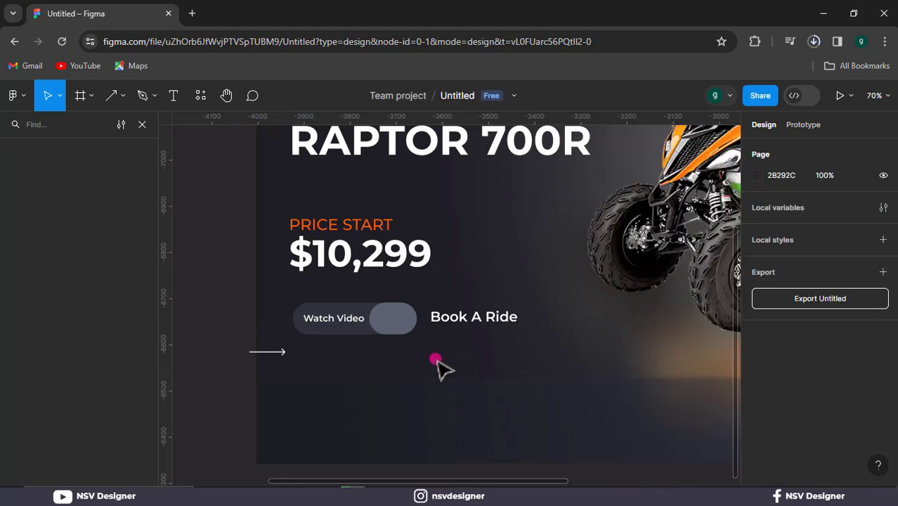
Move the white arrow onto the Watch Video button's lighter pill, shorten it to 32 wide, and set its stroke thickness to 4.
{"action": "left_click", "coordinate": [283, 352]}
{"action": "mouse_move", "coordinate": [253, 351]}
{"action": "left_mouse_down"}
{"action": "mouse_move", "coordinate": [422, 331]}
{"action": "mouse_move", "coordinate": [395, 317]}
{"action": "left_mouse_up"}
{"action": "left_click", "coordinate": [312, 353]}
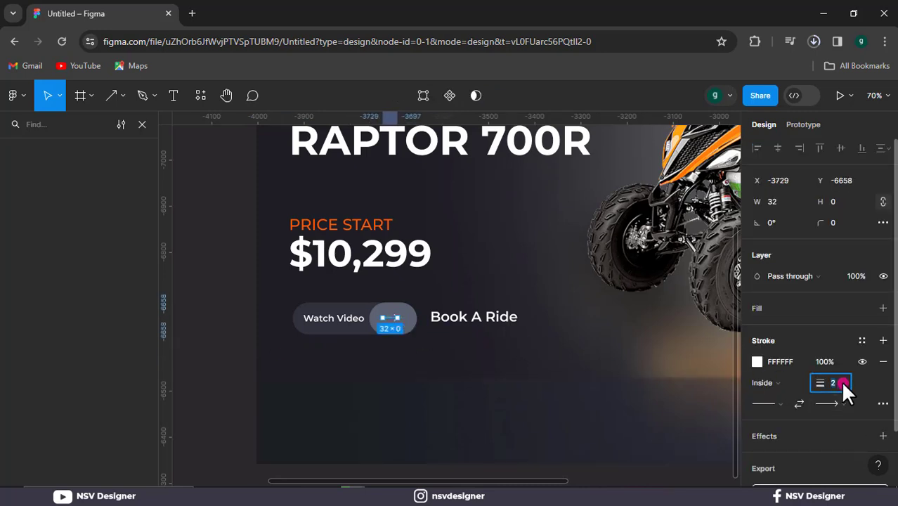
{"action": "left_click_drag", "start_coordinate": [828, 382], "coordinate": [834, 382]}
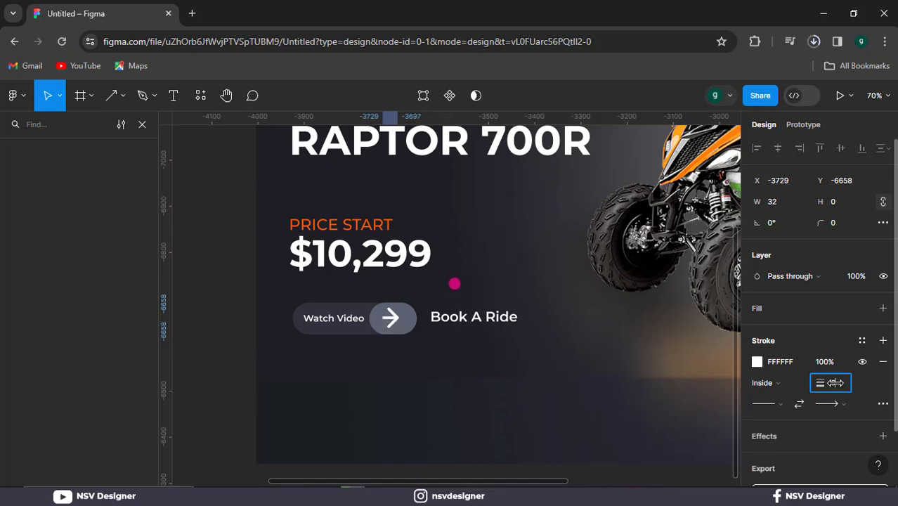
{"action": "left_click", "coordinate": [485, 394]}
Nudge the arrow within the lighter pill and narrow that pill to 94 wide by 69 high.
{"action": "scroll", "coordinate": [410, 320], "scroll_direction": "up", "scroll_amount": 5}
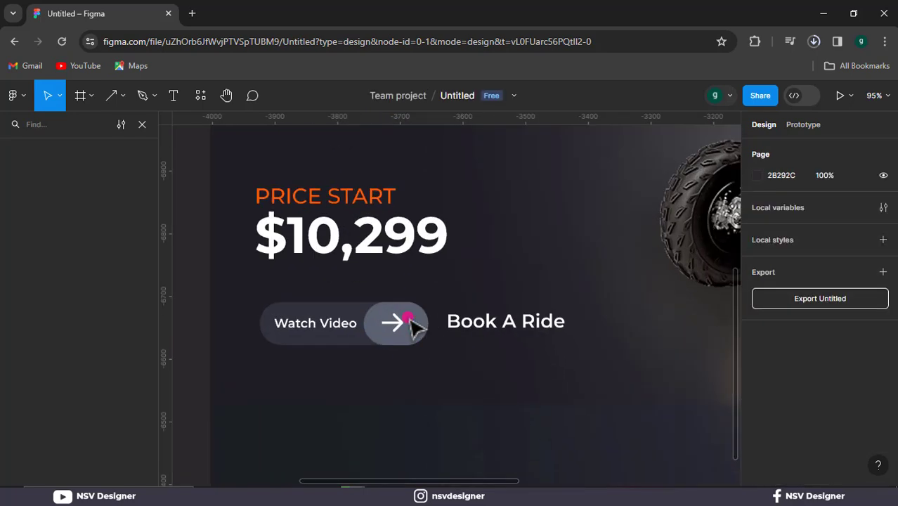
{"action": "mouse_move", "coordinate": [411, 318]}
{"action": "left_mouse_down"}
{"action": "mouse_move", "coordinate": [419, 319]}
{"action": "mouse_move", "coordinate": [403, 314]}
{"action": "mouse_move", "coordinate": [411, 315]}
{"action": "left_mouse_up"}
{"action": "left_click", "coordinate": [403, 316]}
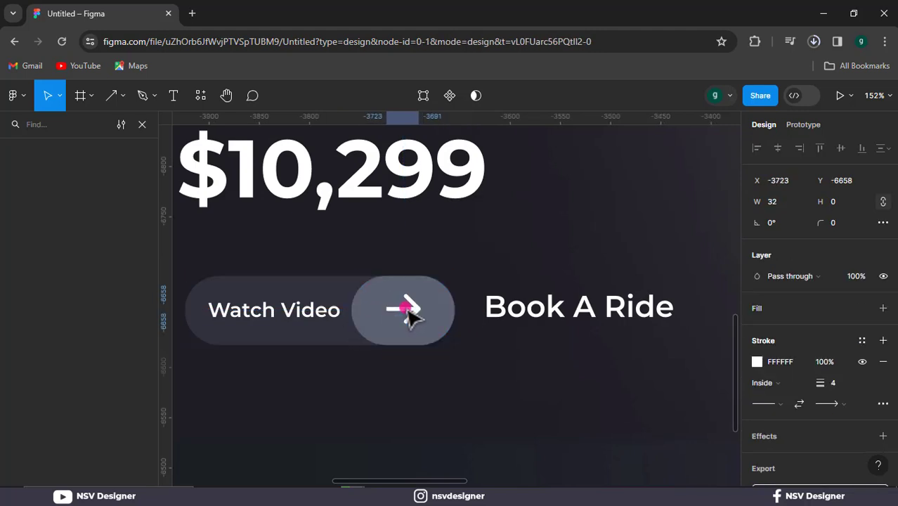
{"action": "left_click", "coordinate": [363, 323]}
{"action": "left_click_drag", "start_coordinate": [354, 309], "coordinate": [360, 309]}
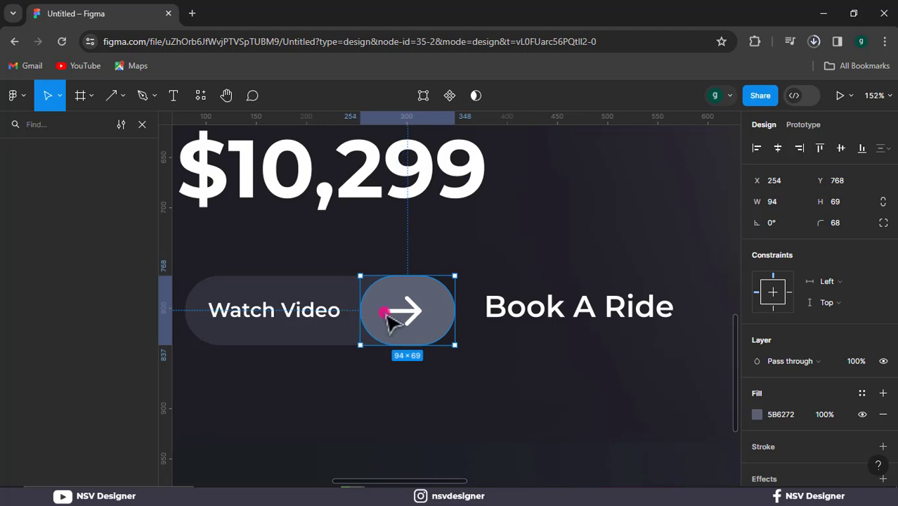
Lengthen the arrow to 41 wide and center it within the button's lighter pill.
{"action": "left_click", "coordinate": [415, 317]}
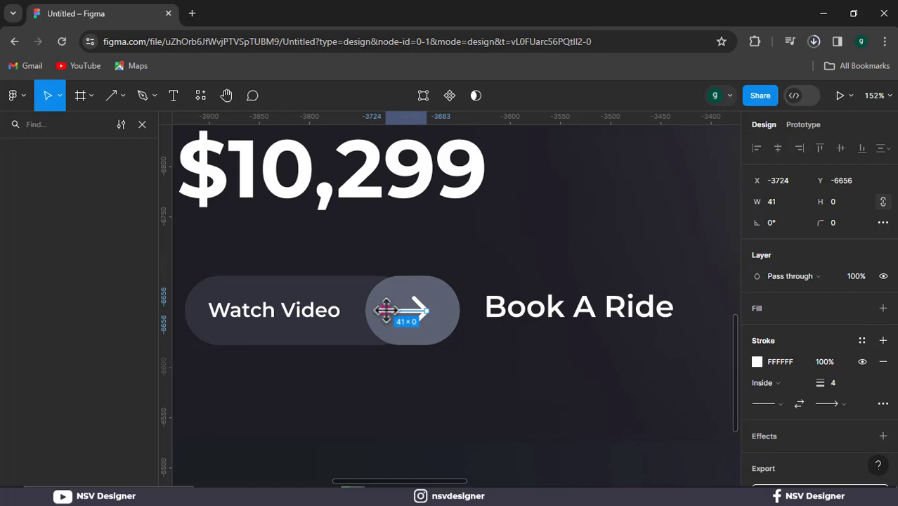
{"action": "left_click", "coordinate": [579, 383]}
{"action": "left_click_drag", "start_coordinate": [422, 307], "coordinate": [427, 310]}
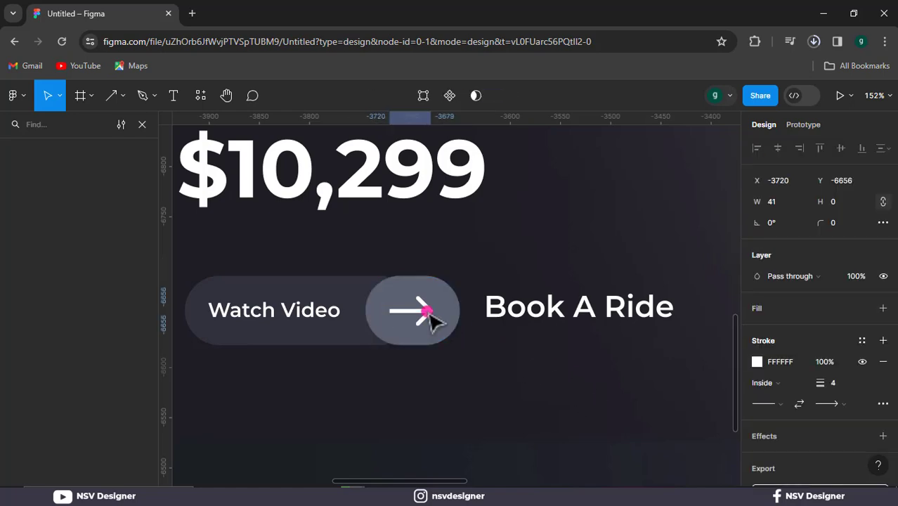
{"action": "left_click", "coordinate": [479, 338]}
Place the white YAMAHA logo on the orange tab at the frame's top edge, at X 90, Y 15.
{"action": "scroll", "coordinate": [479, 339], "scroll_direction": "down", "scroll_amount": 5}
{"action": "left_click_drag", "start_coordinate": [567, 342], "coordinate": [398, 307]}
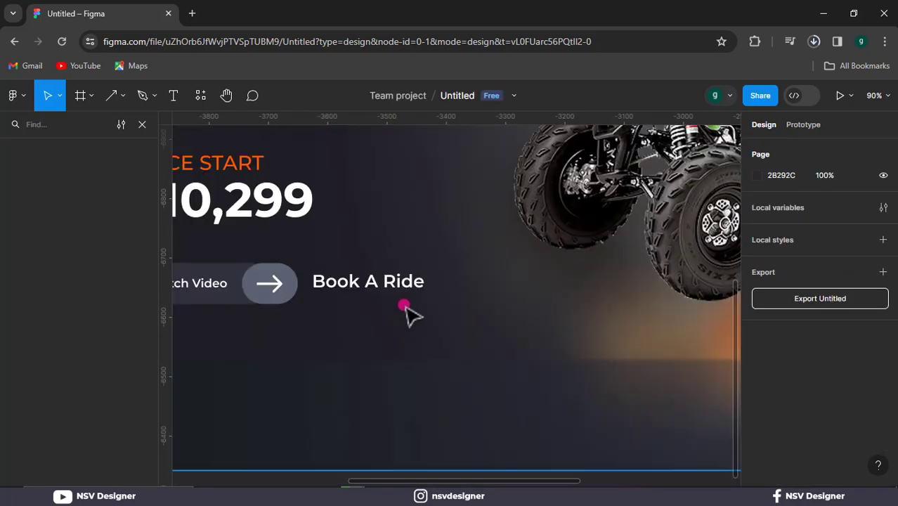
{"action": "scroll", "coordinate": [398, 306], "scroll_direction": "down", "scroll_amount": 5}
{"action": "left_click_drag", "start_coordinate": [531, 394], "coordinate": [505, 446]}
{"action": "left_click_drag", "start_coordinate": [307, 244], "coordinate": [430, 274]}
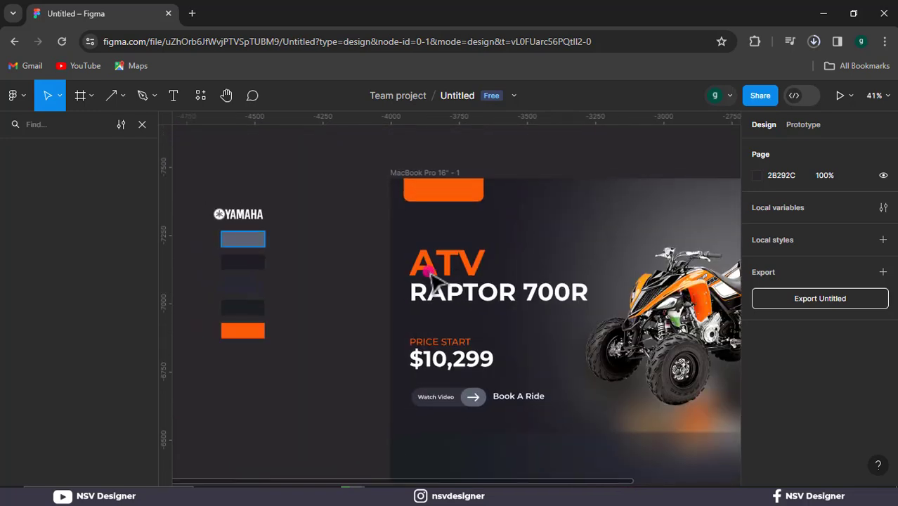
{"action": "left_click_drag", "start_coordinate": [242, 209], "coordinate": [453, 194]}
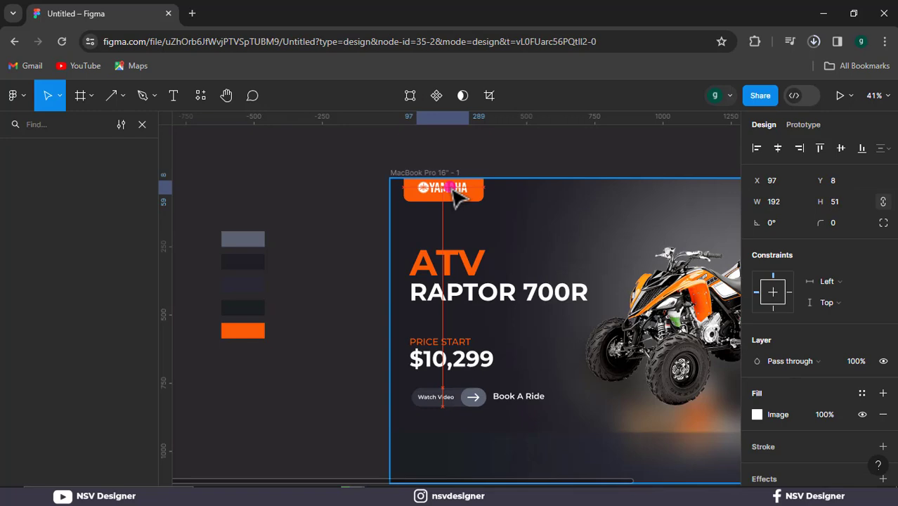
{"action": "left_click", "coordinate": [477, 167]}
{"action": "scroll", "coordinate": [429, 137], "scroll_direction": "up", "scroll_amount": 3}
{"action": "scroll", "coordinate": [423, 163], "scroll_direction": "up", "scroll_amount": 5}
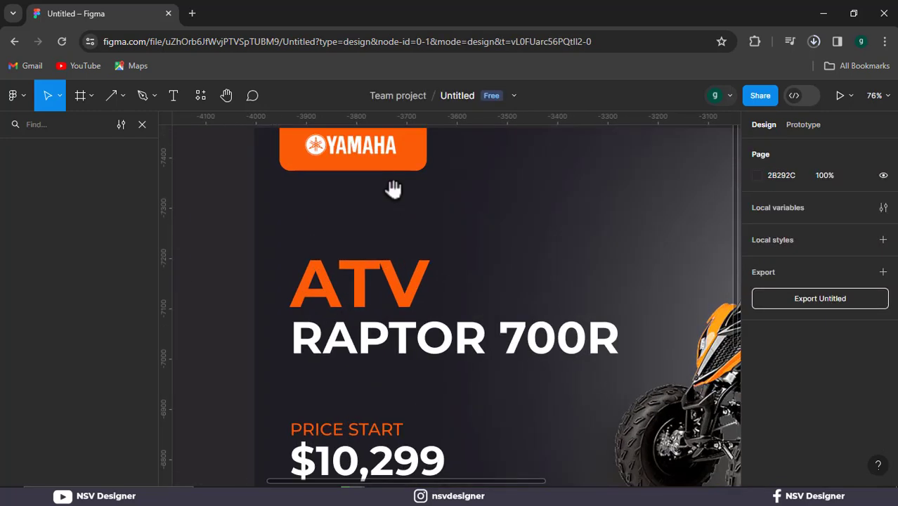
{"action": "left_click", "coordinate": [366, 232]}
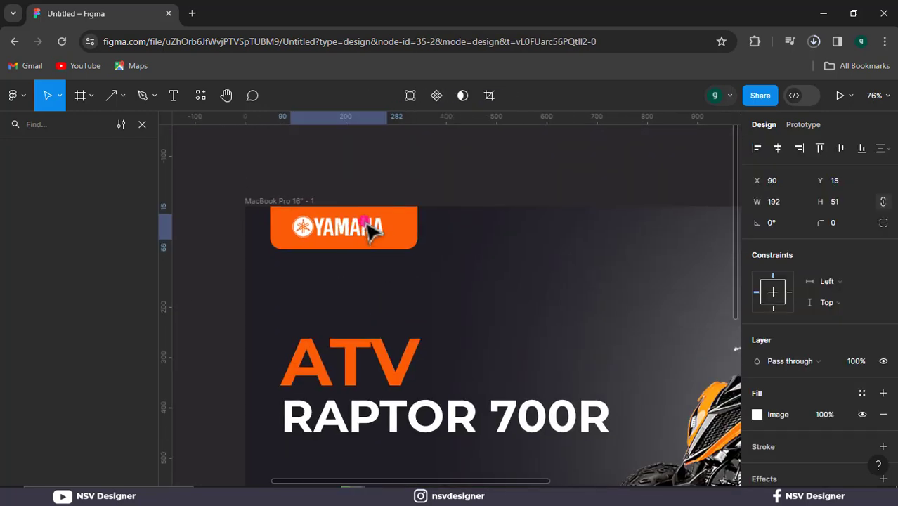
{"action": "left_click", "coordinate": [533, 176]}
Add a white PRODUCT text in Montserrat SemiBold 20 in the header beside the logo, positioned at X 550, Y 33.
{"action": "left_click_drag", "start_coordinate": [533, 176], "coordinate": [359, 157]}
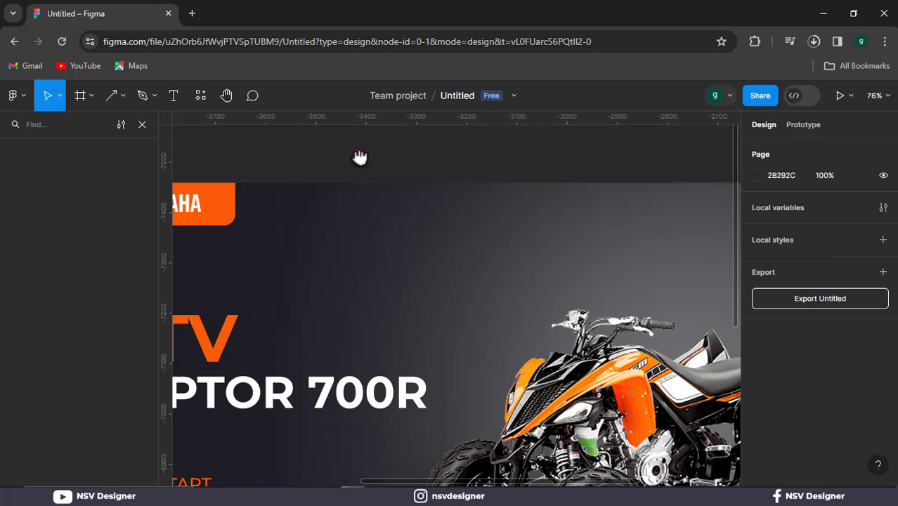
{"action": "left_click", "coordinate": [173, 96]}
{"action": "left_click", "coordinate": [342, 206]}
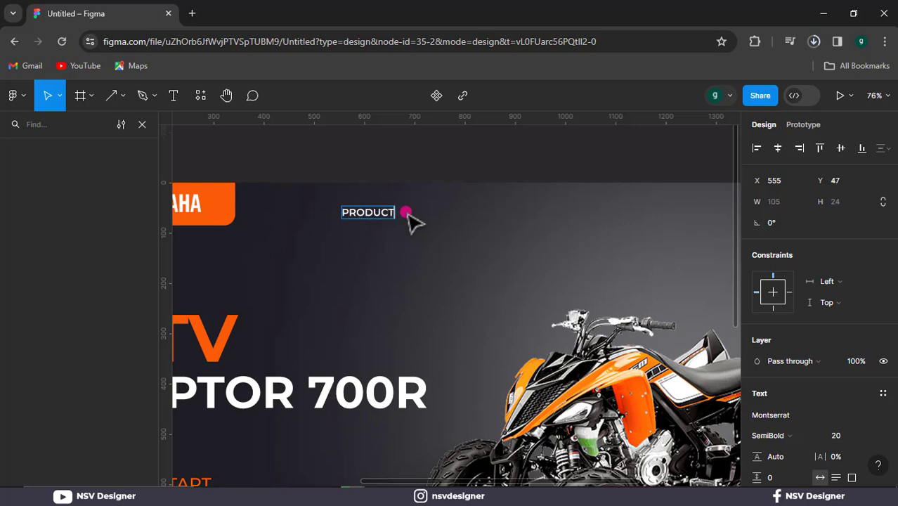
{"action": "key", "text": "Escape"}
{"action": "left_click", "coordinate": [388, 170]}
{"action": "mouse_move", "coordinate": [367, 215]}
{"action": "left_mouse_down"}
{"action": "mouse_move", "coordinate": [372, 222]}
{"action": "mouse_move", "coordinate": [446, 210]}
{"action": "mouse_move", "coordinate": [363, 208]}
{"action": "left_mouse_up"}
{"action": "left_click_drag", "start_coordinate": [444, 213], "coordinate": [419, 210]}
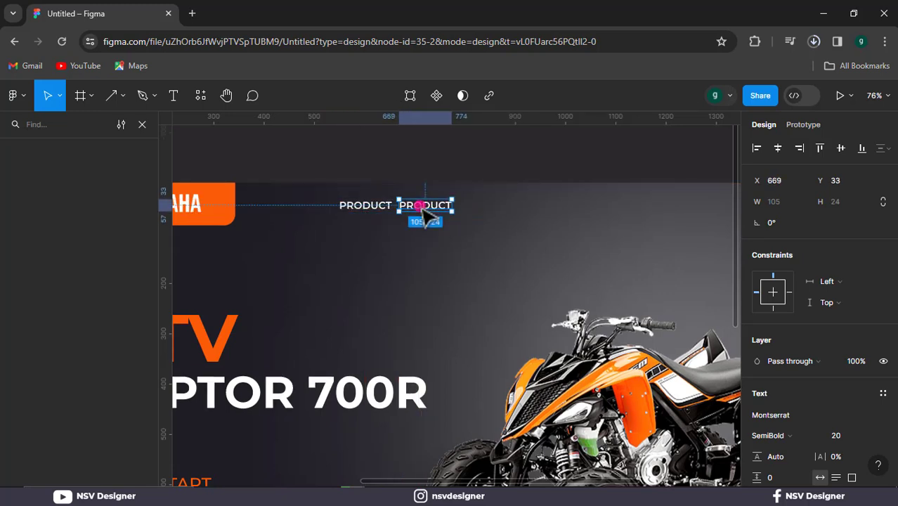
{"action": "key", "text": "Delete"}
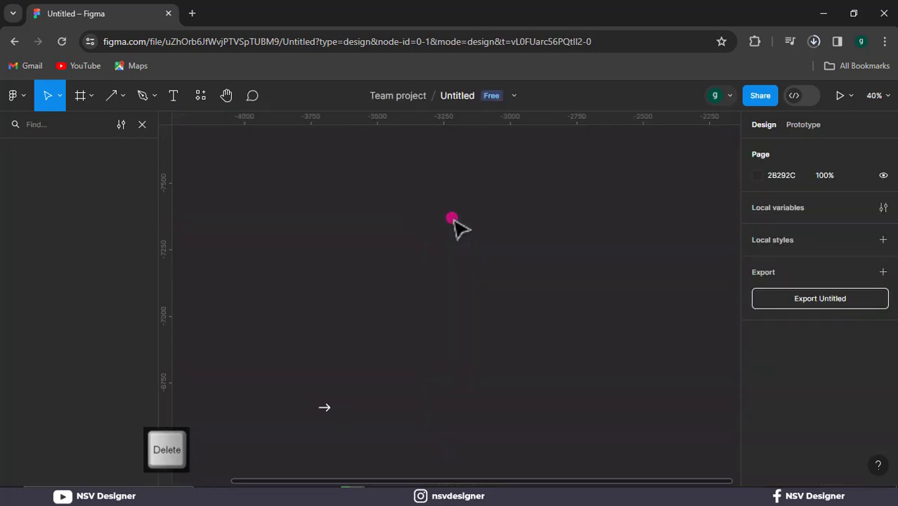
{"action": "key", "text": "ctrl+z"}
{"action": "scroll", "coordinate": [479, 210], "scroll_direction": "up", "scroll_amount": 3}
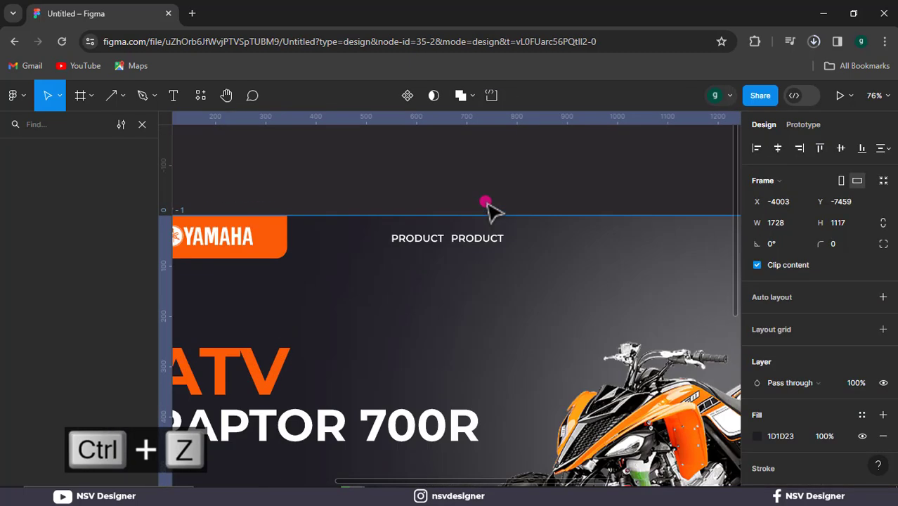
{"action": "left_click", "coordinate": [489, 226]}
{"action": "left_click", "coordinate": [486, 236]}
{"action": "key", "text": "Delete"}
{"action": "scroll", "coordinate": [489, 247], "scroll_direction": "down", "scroll_amount": 1}
{"action": "scroll", "coordinate": [484, 239], "scroll_direction": "down", "scroll_amount": 2}
{"action": "scroll", "coordinate": [457, 246], "scroll_direction": "up", "scroll_amount": 3}
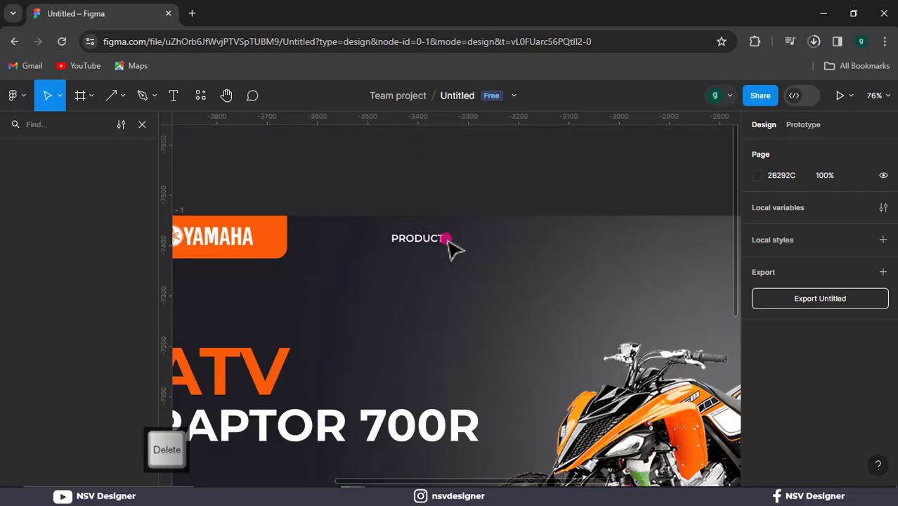
Change the header text to BIKE and place a copy to its right that reads PRODUCT.
{"action": "left_click", "coordinate": [417, 238]}
{"action": "type", "text": "BI"}
{"action": "key", "text": "BackSpace"}
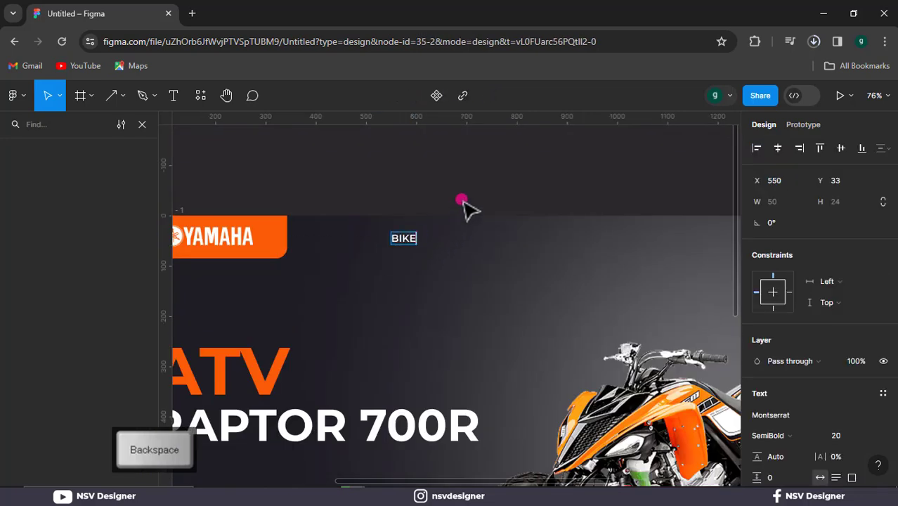
{"action": "left_click_drag", "start_coordinate": [414, 240], "coordinate": [458, 240]}
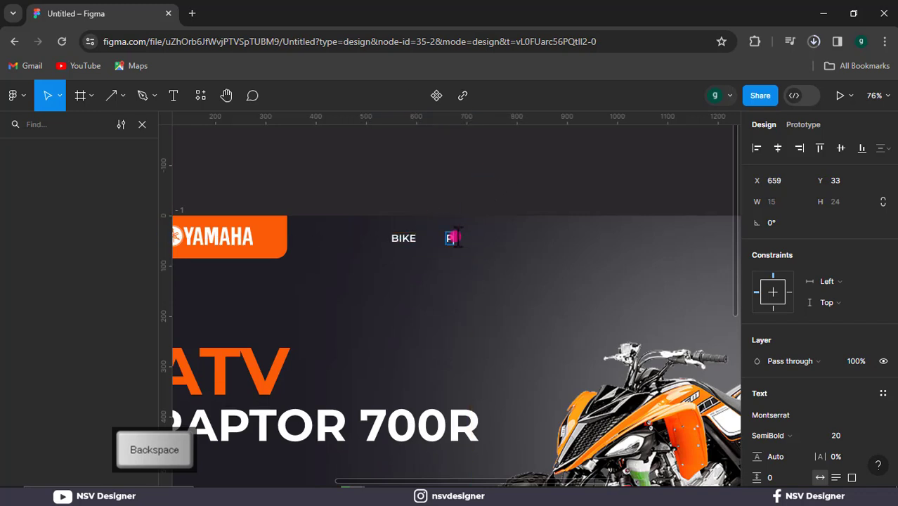
{"action": "type", "text": "DUCT"}
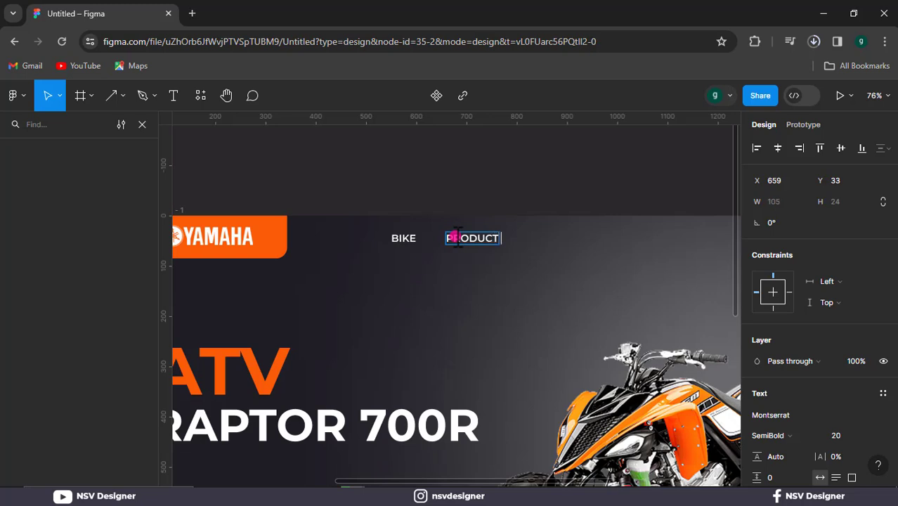
{"action": "key", "text": "Escape"}
Extend the header navigation with two more text copies in the same row, reading EXPERINCE and RACING.
{"action": "left_click_drag", "start_coordinate": [477, 239], "coordinate": [560, 246]}
{"action": "double_click", "coordinate": [564, 238]}
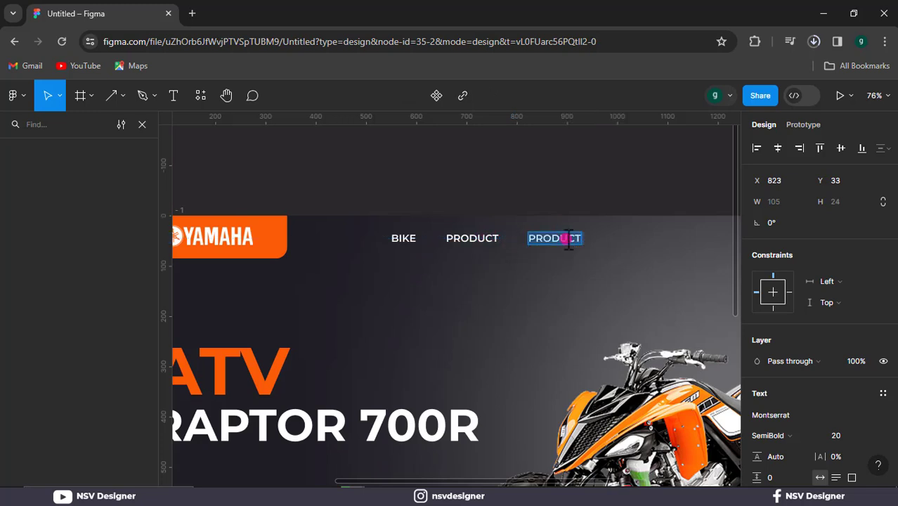
{"action": "type", "text": "EXPERINCE"}
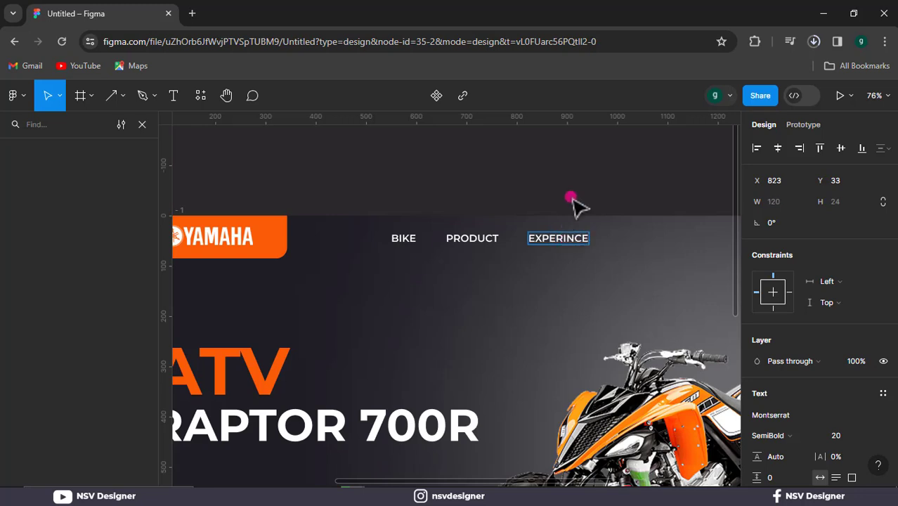
{"action": "key", "text": "Escape"}
{"action": "left_click_drag", "start_coordinate": [627, 234], "coordinate": [487, 233]}
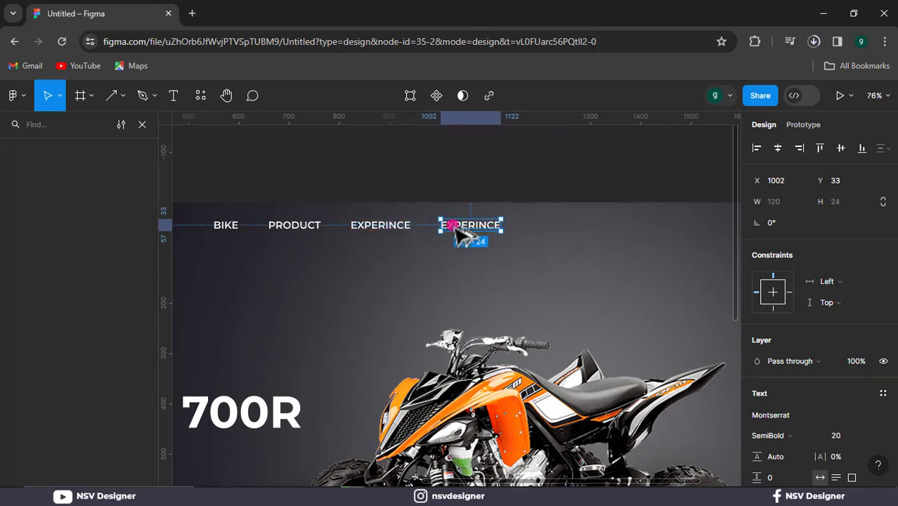
{"action": "double_click", "coordinate": [477, 227]}
{"action": "type", "text": "RACING"}
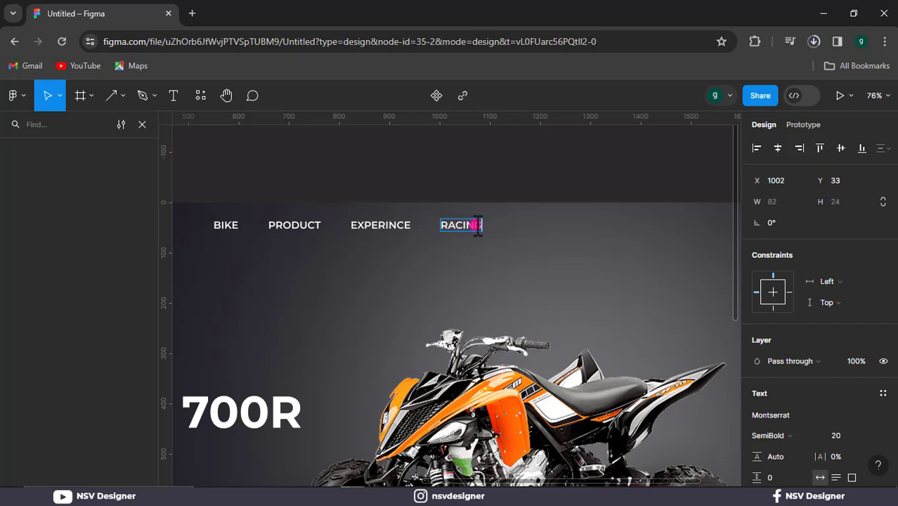
{"action": "key", "text": "Escape"}
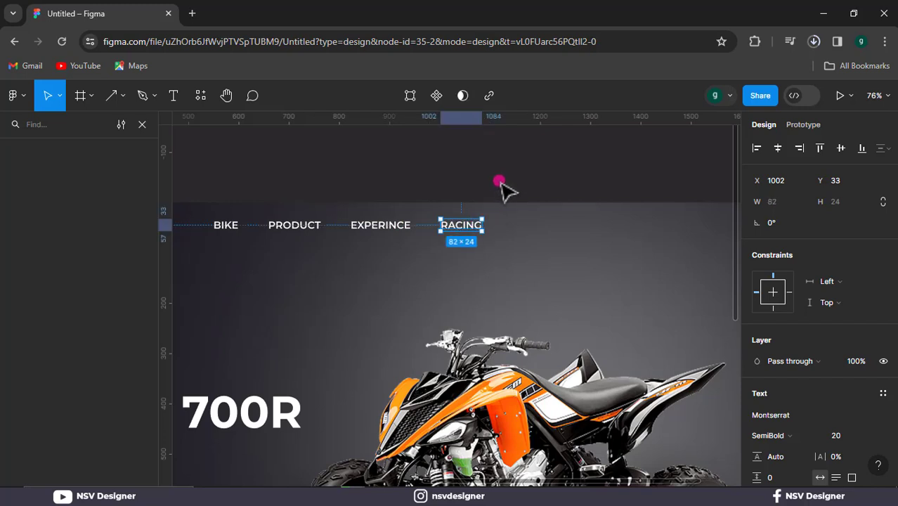
Add the last two navigation items, PARTS and CONTACT, as text copies to the right of RACING.
{"action": "left_click_drag", "start_coordinate": [478, 232], "coordinate": [547, 231]}
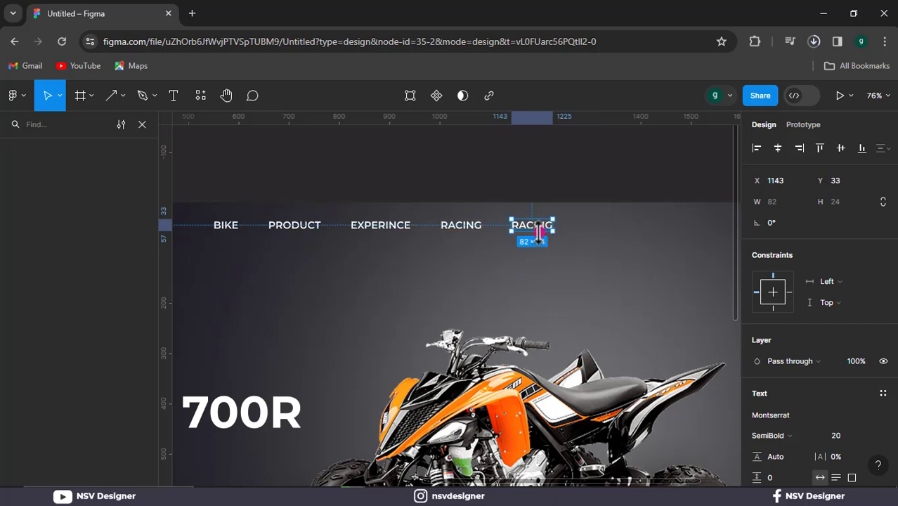
{"action": "double_click", "coordinate": [538, 223]}
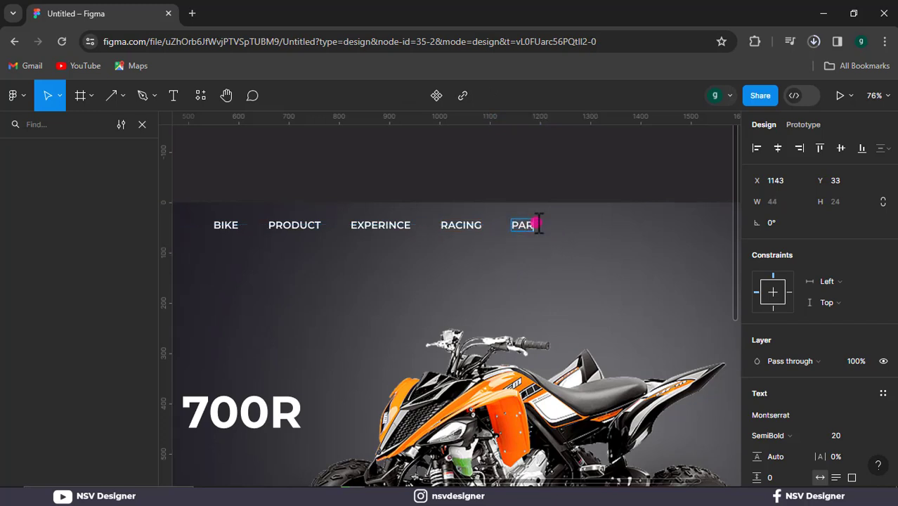
{"action": "key", "text": "Escape"}
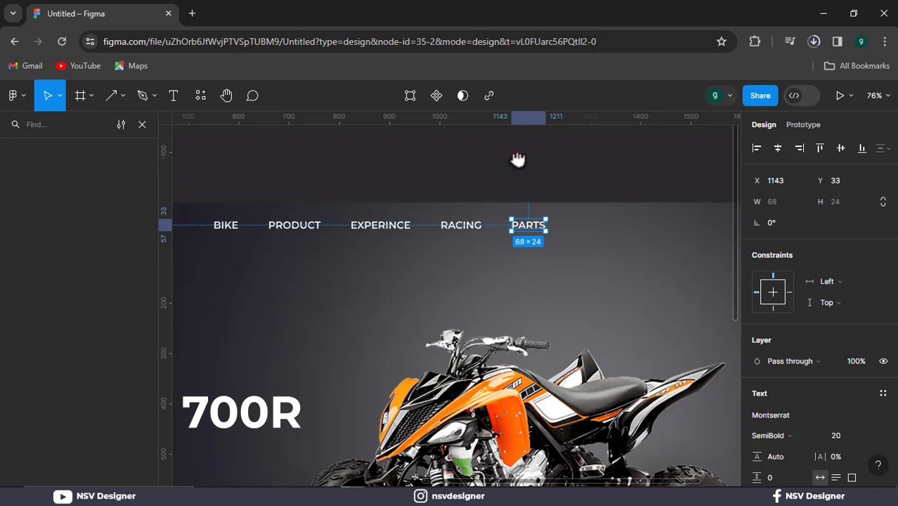
{"action": "scroll", "coordinate": [594, 174], "scroll_direction": "right", "scroll_amount": 3}
{"action": "left_click_drag", "start_coordinate": [402, 205], "coordinate": [463, 210]}
{"action": "double_click", "coordinate": [455, 199]}
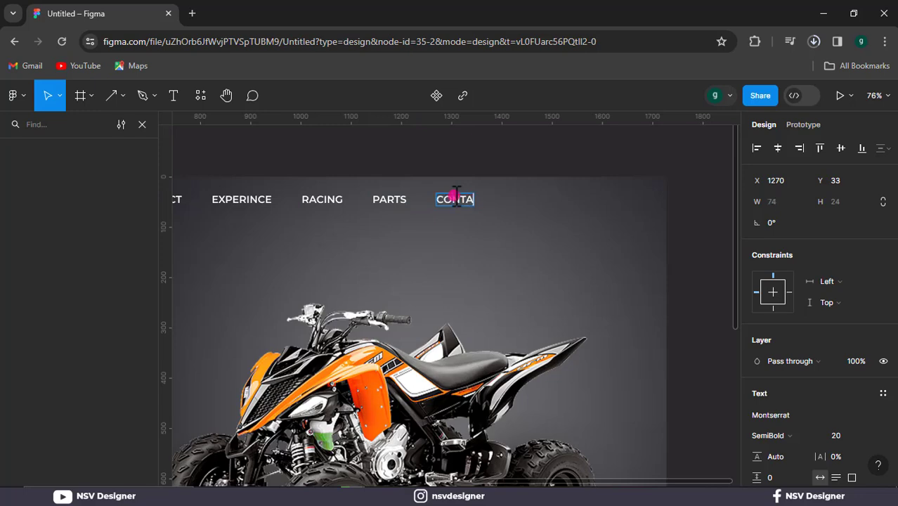
{"action": "key", "text": "Escape"}
Set the font weight of PRODUCT, EXPERINCE, RACING, PARTS and CONTACT to Light, leaving BIKE out of the selection.
{"action": "scroll", "coordinate": [481, 179], "scroll_direction": "down", "scroll_amount": 2}
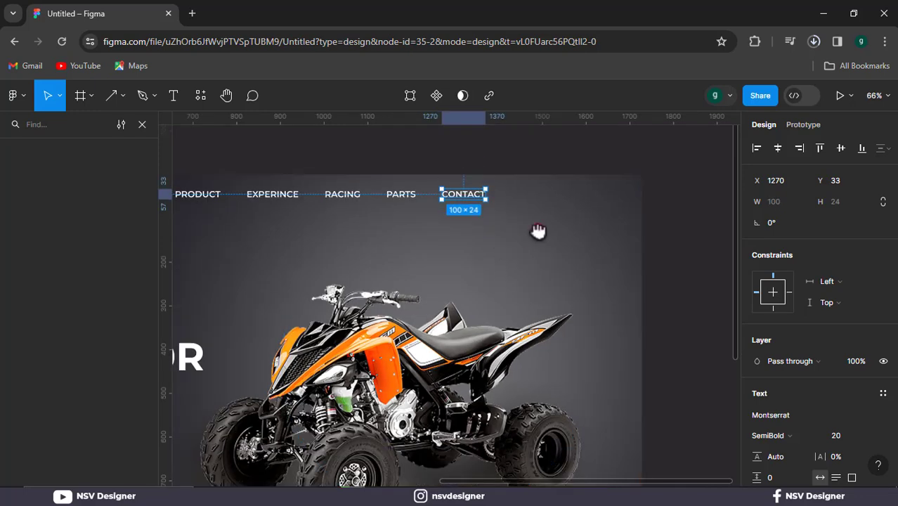
{"action": "scroll", "coordinate": [632, 212], "scroll_direction": "left", "scroll_amount": 3}
{"action": "left_click_drag", "start_coordinate": [366, 144], "coordinate": [621, 191]}
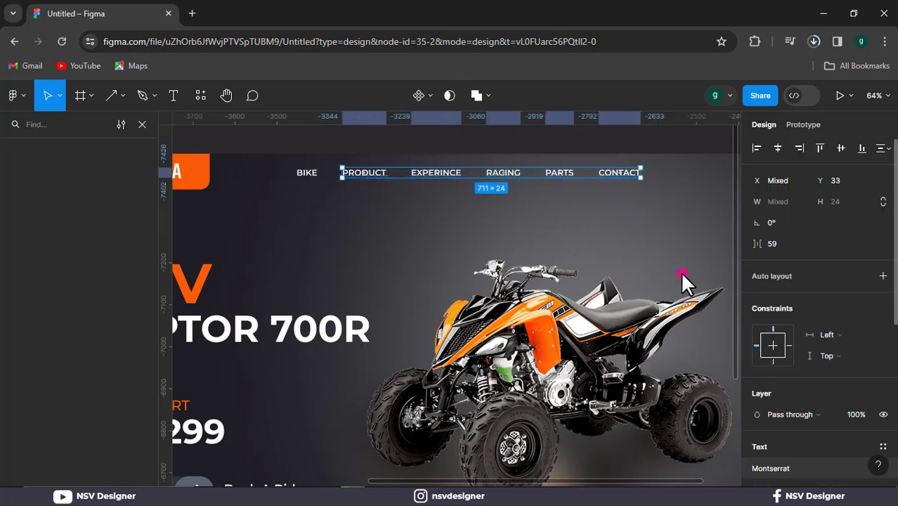
{"action": "scroll", "coordinate": [780, 407], "scroll_direction": "down", "scroll_amount": 3}
{"action": "left_click", "coordinate": [781, 421]}
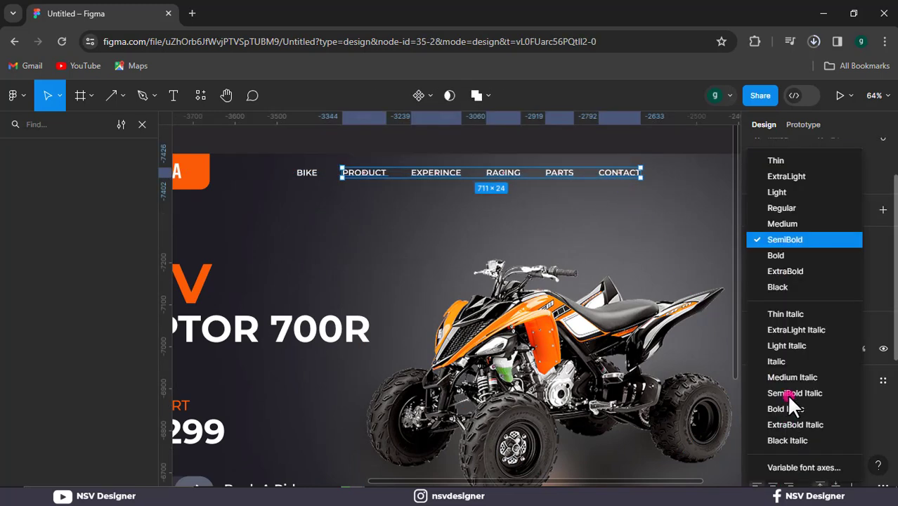
{"action": "left_click", "coordinate": [798, 196]}
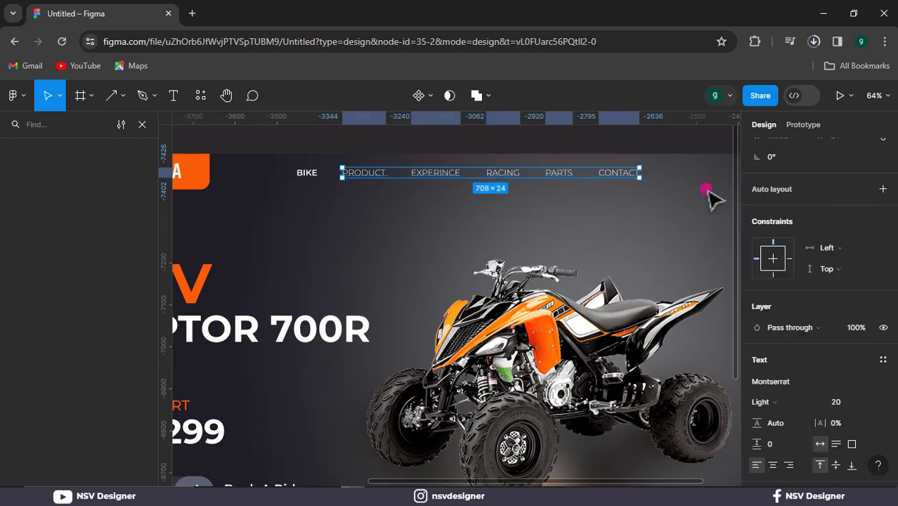
{"action": "left_click", "coordinate": [277, 151]}
{"action": "scroll", "coordinate": [265, 179], "scroll_direction": "up", "scroll_amount": 2}
{"action": "scroll", "coordinate": [265, 182], "scroll_direction": "up", "scroll_amount": 3}
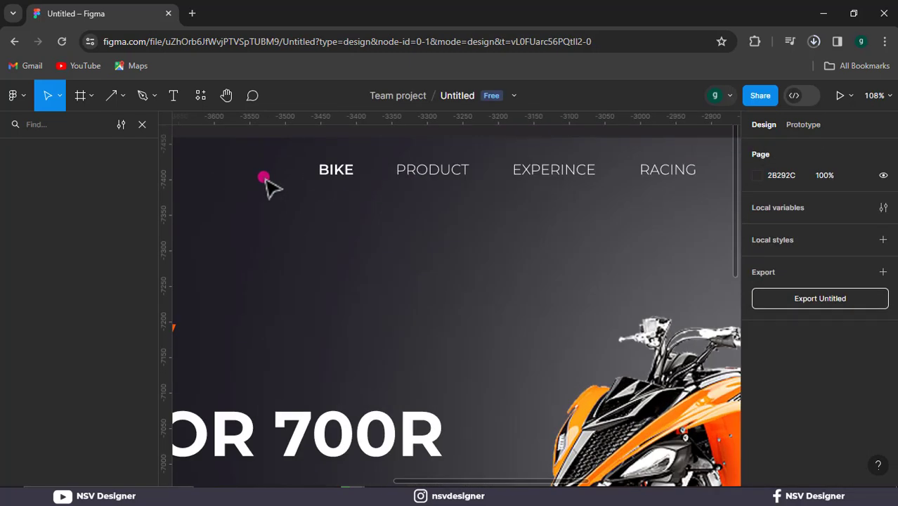
Draw a horizontal line 50 px long directly beneath the BIKE navigation text at X 550, Y 60.
{"action": "left_click", "coordinate": [123, 96]}
{"action": "left_click", "coordinate": [98, 145]}
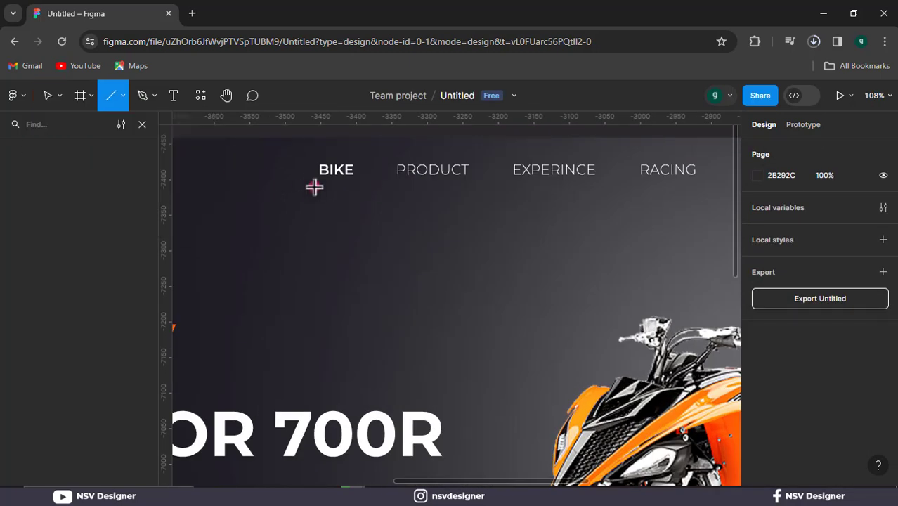
{"action": "scroll", "coordinate": [314, 186], "scroll_direction": "up", "scroll_amount": 5}
{"action": "mouse_move", "coordinate": [314, 186]}
{"action": "left_mouse_down"}
{"action": "mouse_move", "coordinate": [378, 186]}
{"action": "mouse_move", "coordinate": [370, 186]}
{"action": "left_mouse_up"}
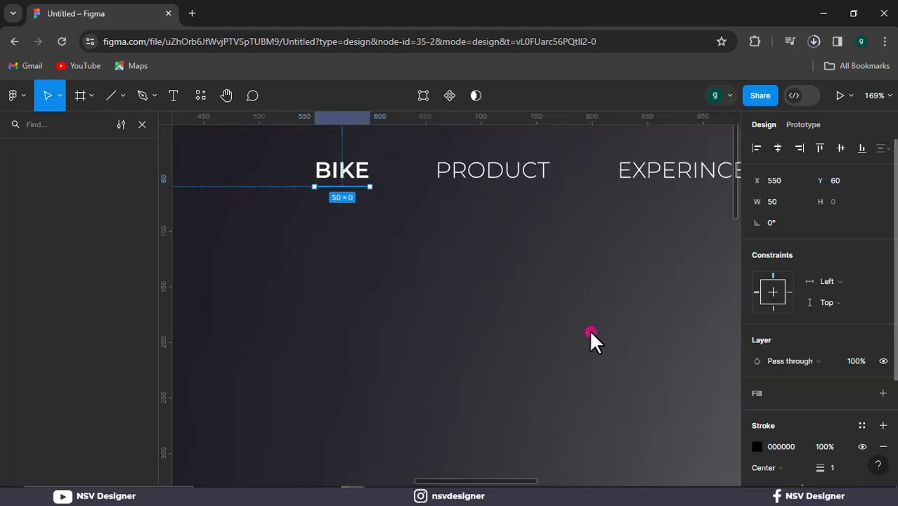
Give the line under BIKE a white FFFFFF stroke with a weight of 3.
{"action": "left_click", "coordinate": [757, 445]}
{"action": "left_click_drag", "start_coordinate": [603, 212], "coordinate": [542, 138]}
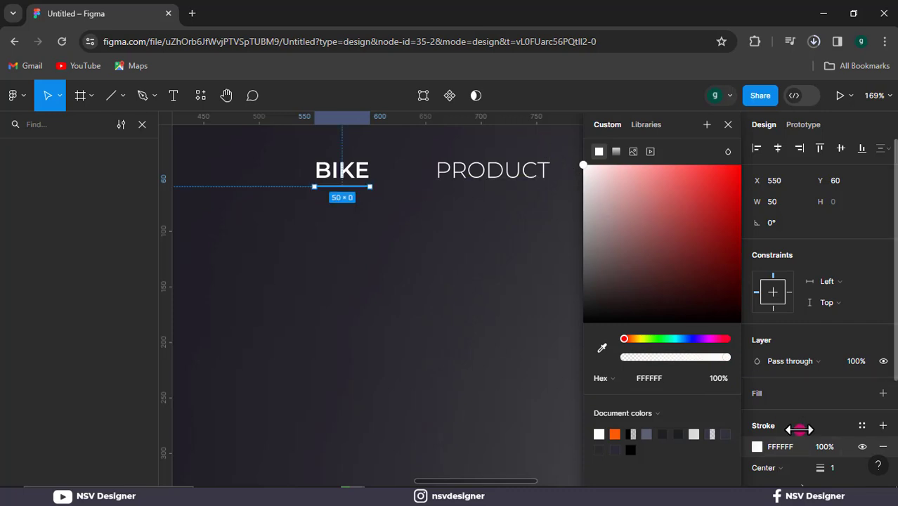
{"action": "type", "text": "3"}
{"action": "left_click", "coordinate": [497, 371]}
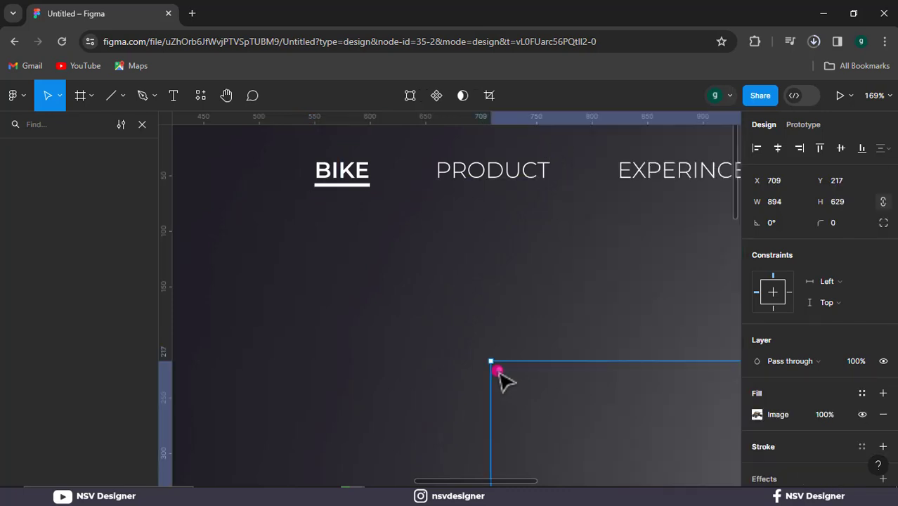
Change the start and end point styles of the underline beneath BIKE.
{"action": "left_click", "coordinate": [365, 186]}
{"action": "scroll", "coordinate": [801, 337], "scroll_direction": "down", "scroll_amount": 3}
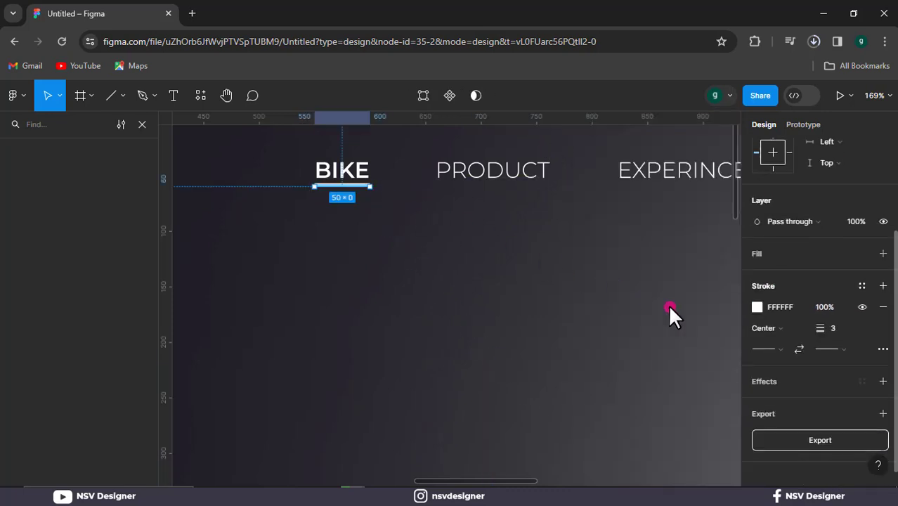
{"action": "left_click", "coordinate": [765, 341]}
{"action": "left_click", "coordinate": [770, 336]}
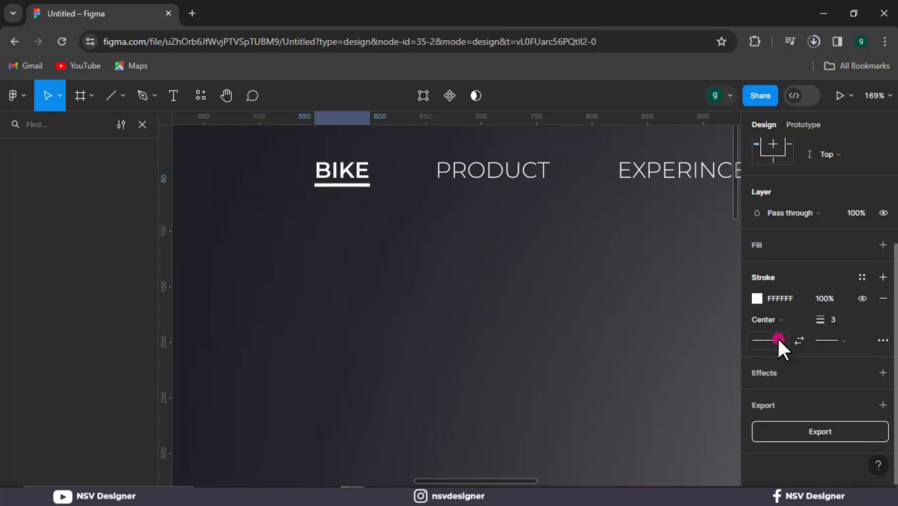
{"action": "left_click", "coordinate": [775, 336]}
{"action": "left_click", "coordinate": [781, 444]}
{"action": "left_click", "coordinate": [815, 354]}
{"action": "left_click", "coordinate": [612, 337]}
Examine the whole hero frame, checking the header row, headings, price and ATV image together.
{"action": "scroll", "coordinate": [460, 293], "scroll_direction": "down", "scroll_amount": 5}
{"action": "left_click", "coordinate": [466, 188]}
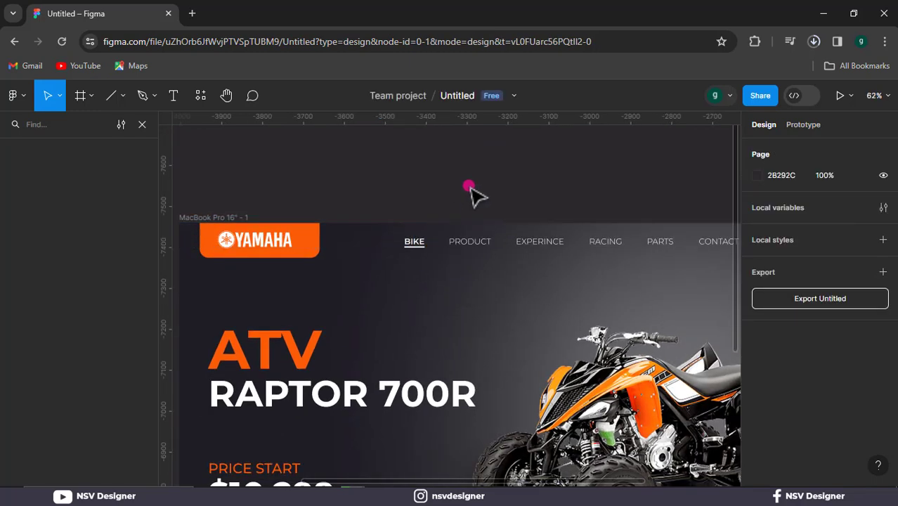
{"action": "scroll", "coordinate": [466, 186], "scroll_direction": "down", "scroll_amount": 2}
{"action": "left_click_drag", "start_coordinate": [543, 226], "coordinate": [445, 195]}
{"action": "scroll", "coordinate": [447, 196], "scroll_direction": "down", "scroll_amount": 1}
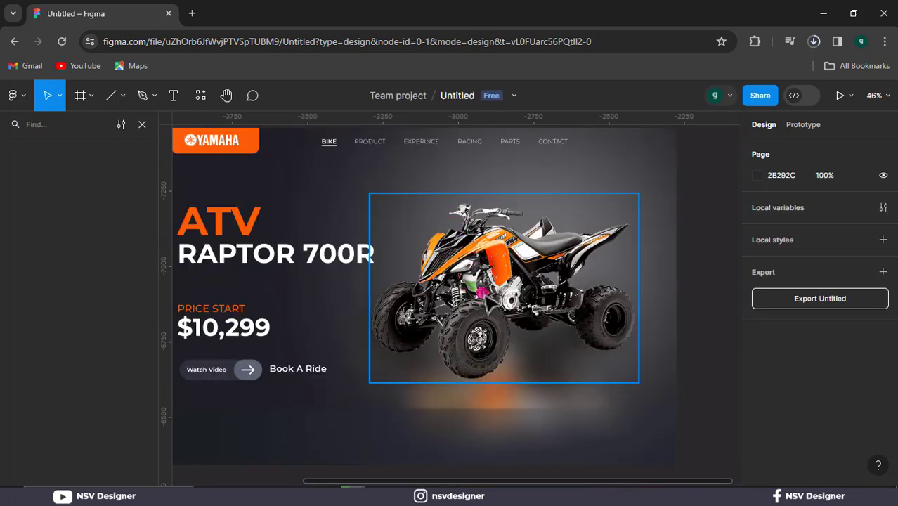
{"action": "left_click_drag", "start_coordinate": [499, 337], "coordinate": [527, 342]}
{"action": "scroll", "coordinate": [502, 330], "scroll_direction": "down", "scroll_amount": 1}
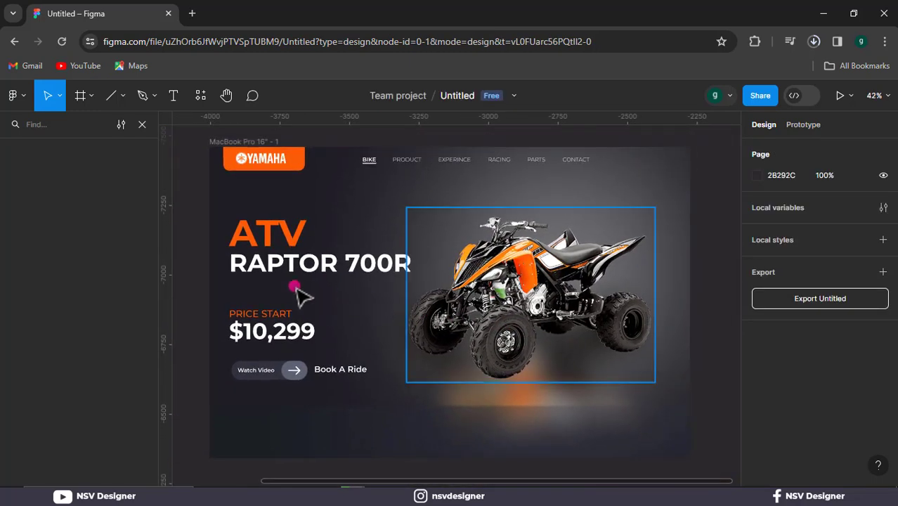
{"action": "left_click_drag", "start_coordinate": [200, 271], "coordinate": [207, 266]}
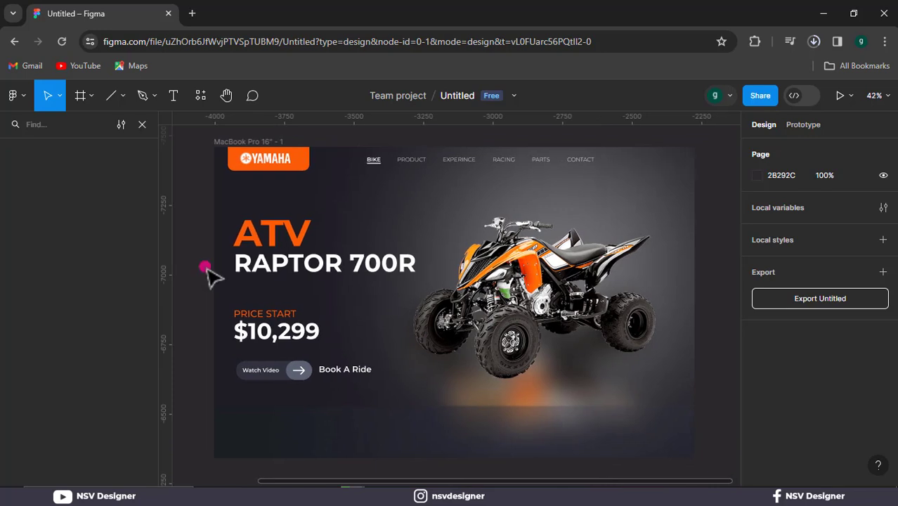
{"action": "scroll", "coordinate": [209, 274], "scroll_direction": "down", "scroll_amount": 1}
Change the font of the ATV and RAPTOR 700R headings to Evogria.
{"action": "left_click", "coordinate": [304, 232]}
{"action": "left_click", "coordinate": [321, 259], "text": "shift"}
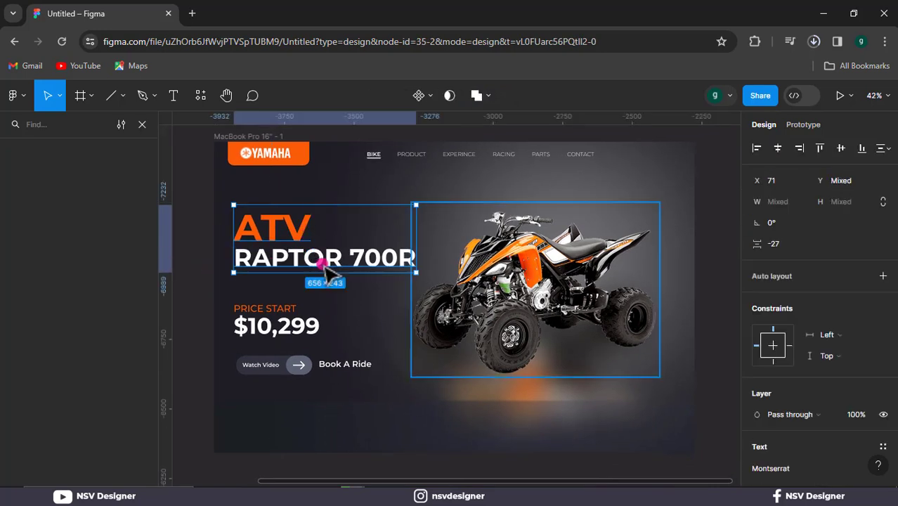
{"action": "scroll", "coordinate": [715, 325], "scroll_direction": "down", "scroll_amount": 3}
{"action": "left_click", "coordinate": [764, 332]}
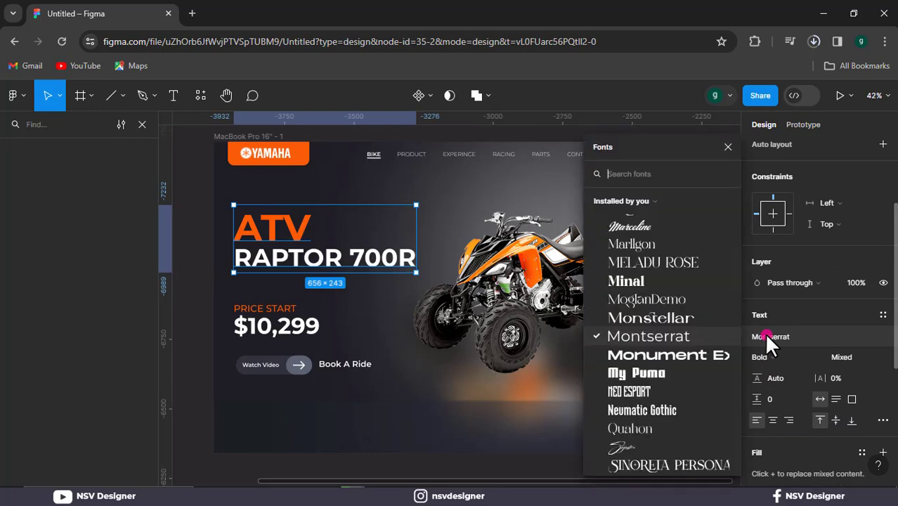
{"action": "type", "text": "ev"}
{"action": "left_click", "coordinate": [647, 198]}
{"action": "left_click", "coordinate": [371, 202]}
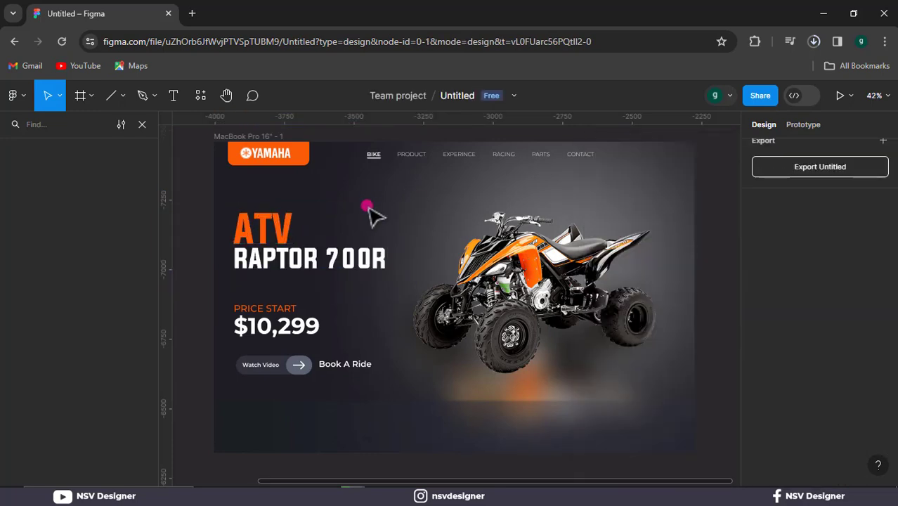
Set the font size of the ATV heading to 113 and of RAPTOR 700R to 96.
{"action": "left_click", "coordinate": [316, 264]}
{"action": "left_click", "coordinate": [273, 225]}
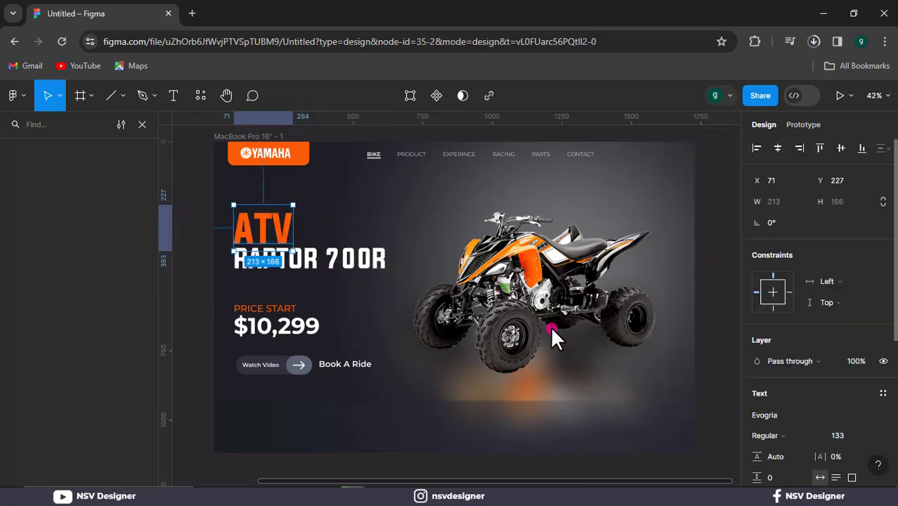
{"action": "left_click_drag", "start_coordinate": [833, 431], "coordinate": [821, 431]}
{"action": "left_click", "coordinate": [351, 266]}
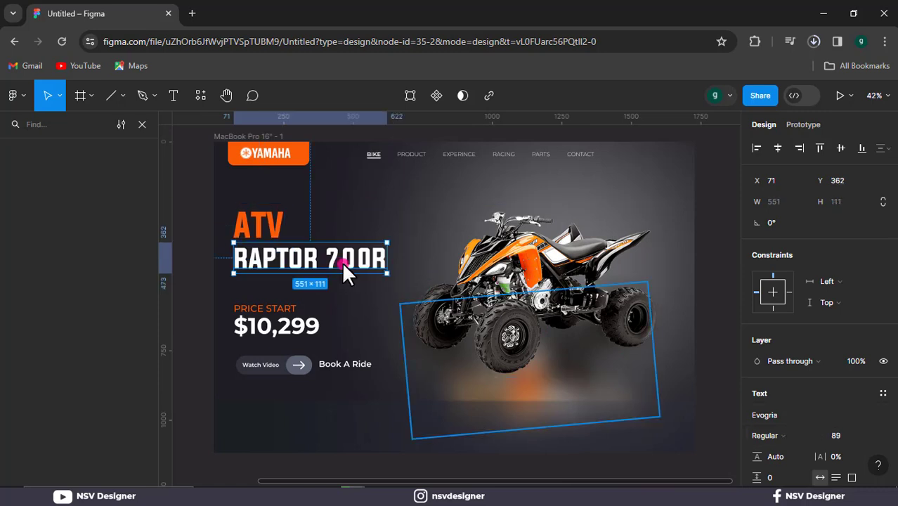
{"action": "left_click", "coordinate": [835, 435]}
{"action": "type", "text": "86"}
{"action": "key", "text": "Return"}
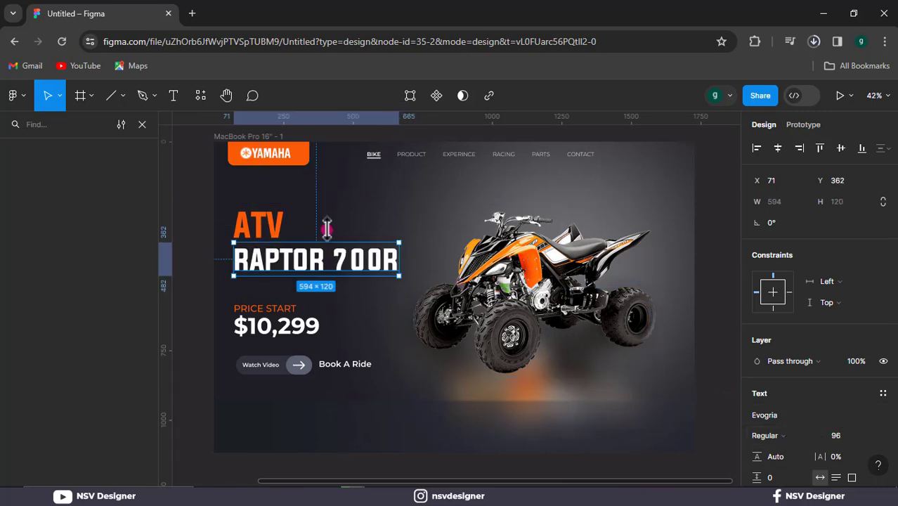
Move the ATV heading down to Y 244, closer to RAPTOR 700R and still left-aligned with it.
{"action": "left_click", "coordinate": [340, 236]}
{"action": "left_click_drag", "start_coordinate": [278, 235], "coordinate": [274, 242]}
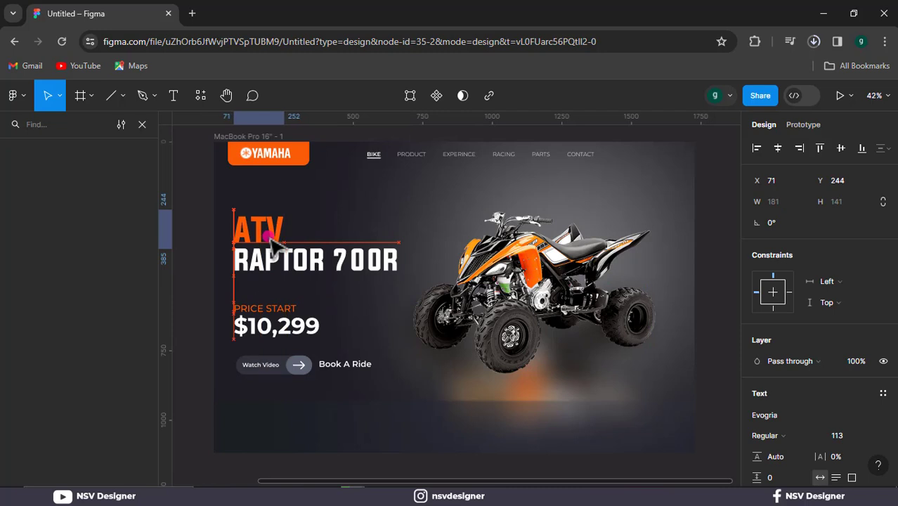
{"action": "left_click", "coordinate": [307, 223]}
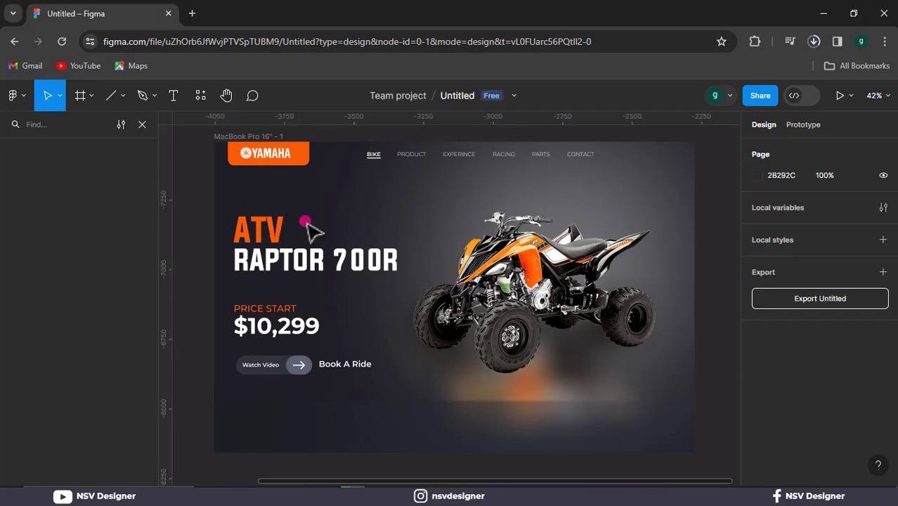
Cut the word RAPTOR from the second heading and paste it after ATV so the first line reads ATV RAPTOR.
{"action": "double_click", "coordinate": [327, 260]}
{"action": "left_click", "coordinate": [325, 260]}
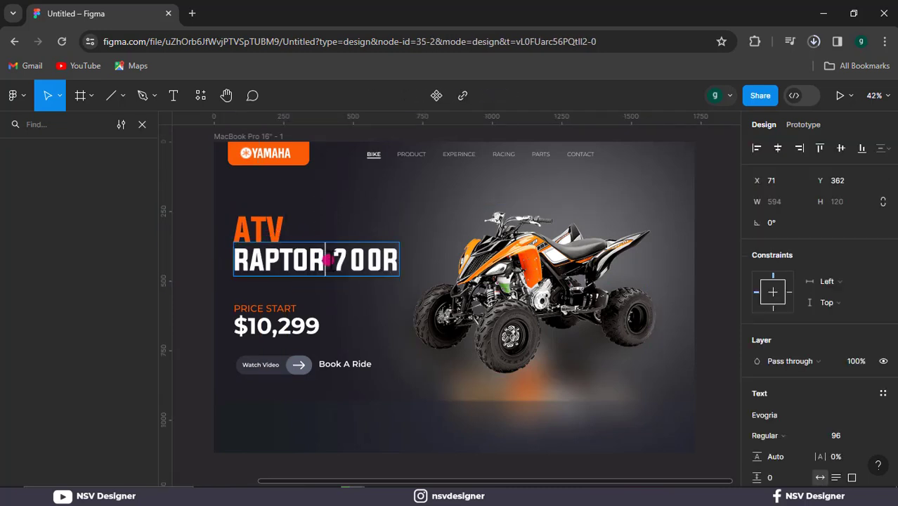
{"action": "double_click", "coordinate": [270, 260]}
{"action": "key", "text": "ctrl+x"}
{"action": "double_click", "coordinate": [263, 226]}
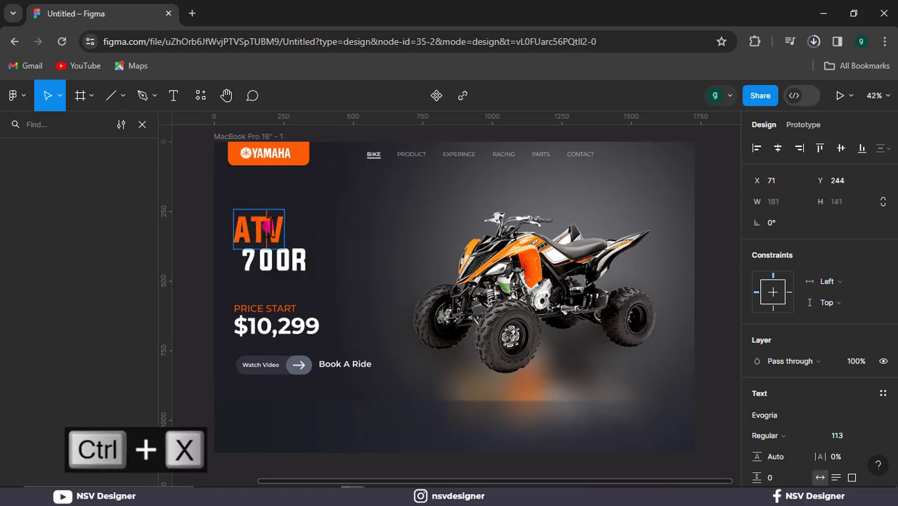
{"action": "key", "text": "ctrl+v"}
{"action": "left_click", "coordinate": [337, 198]}
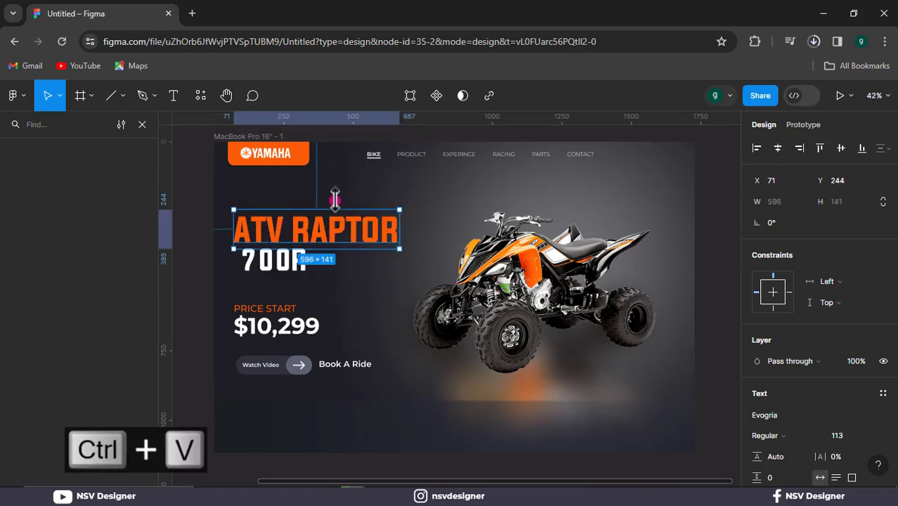
Move the 700R text to X 50, Y 368, beneath the start of ATV RAPTOR.
{"action": "left_click", "coordinate": [279, 263]}
{"action": "left_click_drag", "start_coordinate": [277, 271], "coordinate": [271, 268]}
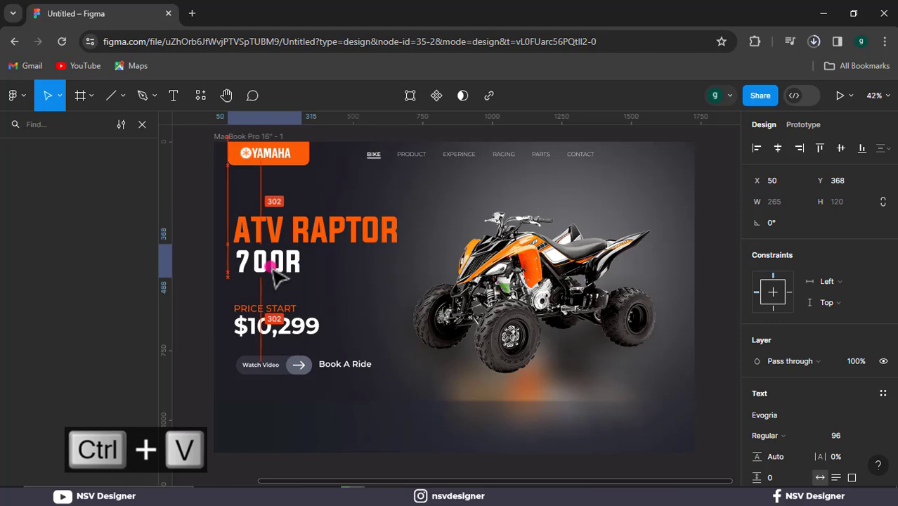
{"action": "left_click", "coordinate": [270, 186]}
Recolor the 700R text with the orange sampled from the ATV RAPTOR heading.
{"action": "left_click", "coordinate": [276, 260]}
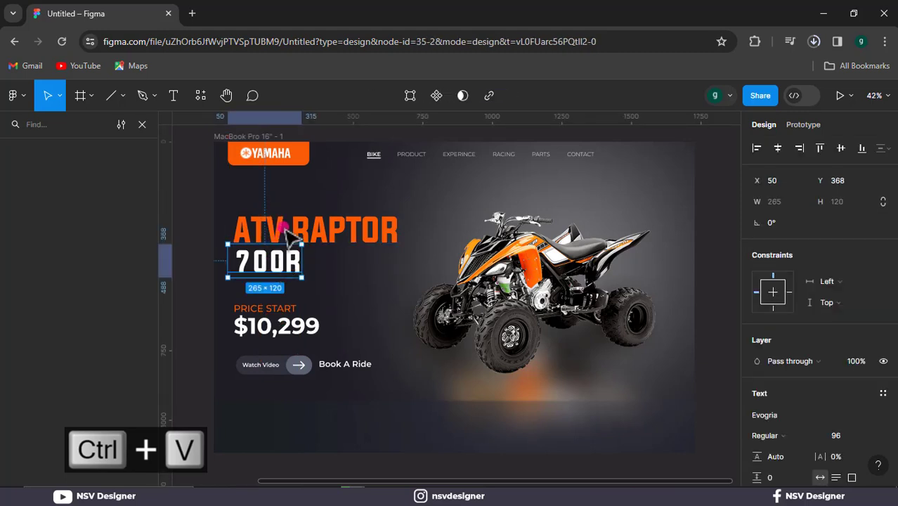
{"action": "key", "text": "i"}
{"action": "left_click", "coordinate": [340, 234]}
Change the fill color of the ATV RAPTOR heading from orange to white.
{"action": "left_click", "coordinate": [345, 240]}
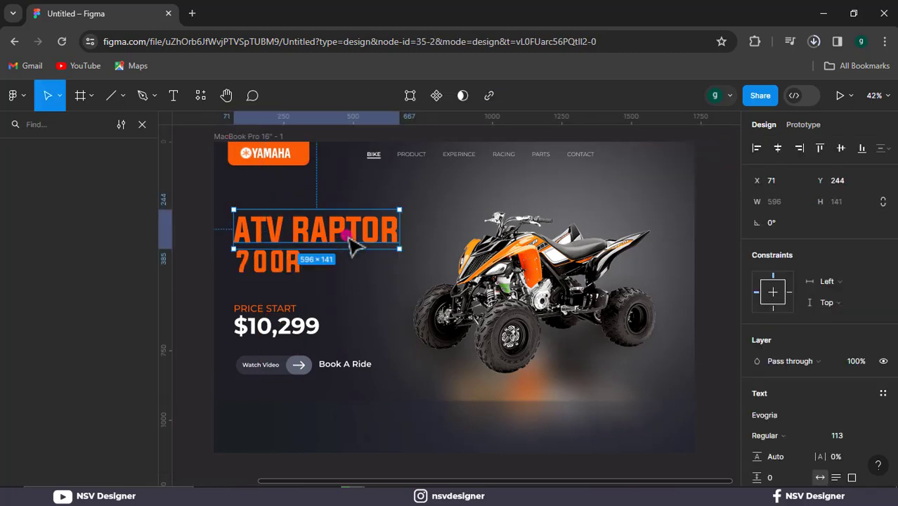
{"action": "scroll", "coordinate": [759, 415], "scroll_direction": "down", "scroll_amount": 3}
{"action": "left_click", "coordinate": [757, 419]}
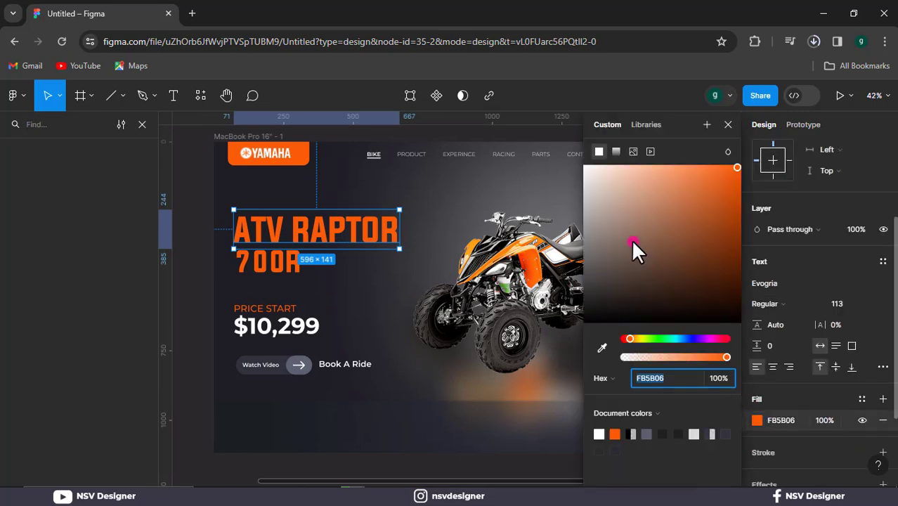
{"action": "left_click_drag", "start_coordinate": [641, 254], "coordinate": [538, 156]}
{"action": "left_click", "coordinate": [427, 210]}
{"action": "left_click", "coordinate": [410, 188]}
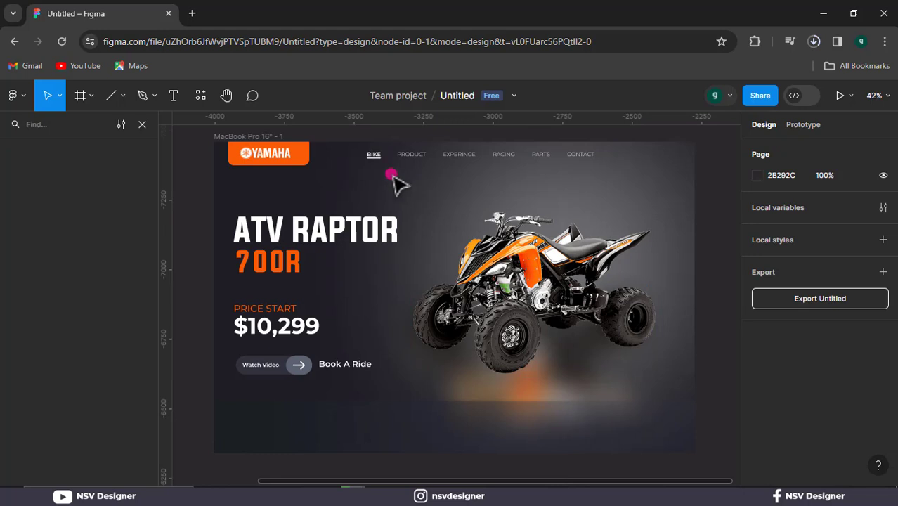
Group the six navigation texts from BIKE to CONTACT, undoing the trial resizing of the group.
{"action": "left_click_drag", "start_coordinate": [354, 146], "coordinate": [607, 167]}
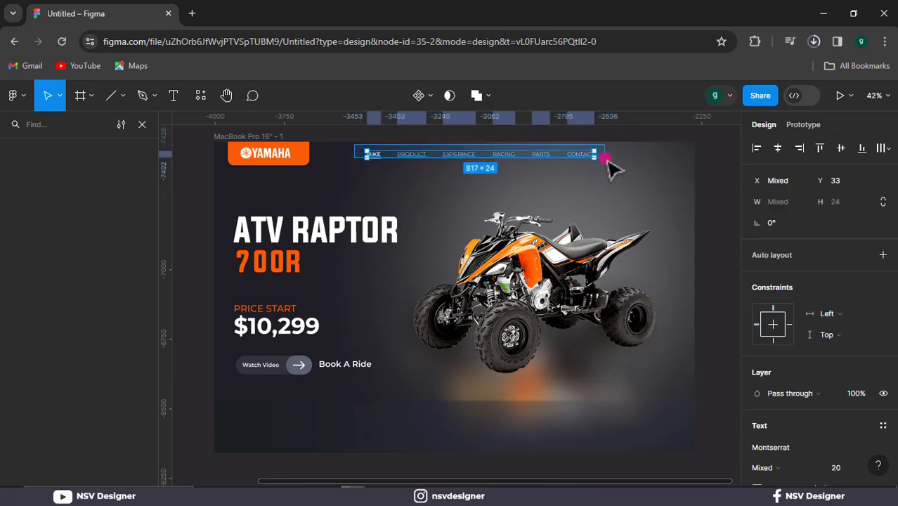
{"action": "key", "text": "ctrl+g"}
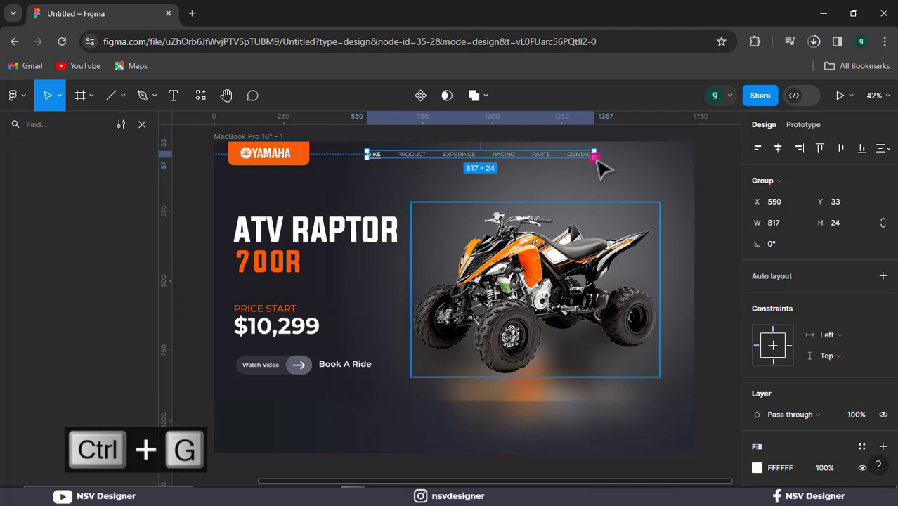
{"action": "left_click_drag", "start_coordinate": [597, 157], "coordinate": [599, 160]}
{"action": "key", "text": "ctrl+z"}
{"action": "scroll", "coordinate": [605, 165], "scroll_direction": "up", "scroll_amount": 2}
{"action": "key", "text": "ctrl+z"}
{"action": "scroll", "coordinate": [818, 302], "scroll_direction": "down", "scroll_amount": 2}
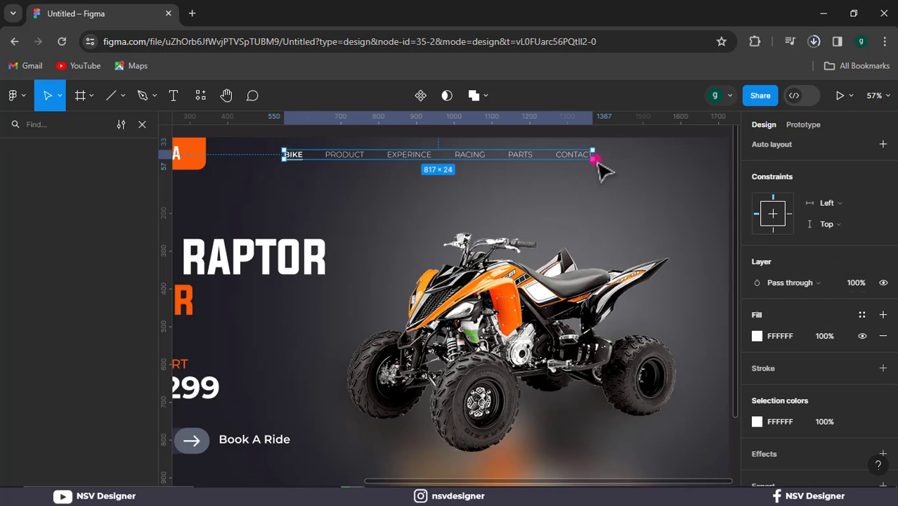
Enlarge the navigation text group to about 871 by 33, keeping its start at X 550.
{"action": "left_click_drag", "start_coordinate": [593, 159], "coordinate": [615, 165]}
{"action": "key", "text": "ctrl+z"}
{"action": "left_click", "coordinate": [626, 170]}
{"action": "left_click_drag", "start_coordinate": [552, 199], "coordinate": [490, 190]}
Group the navigation texts together with the BIKE underline and move the group left to about X 517.
{"action": "left_click_drag", "start_coordinate": [340, 167], "coordinate": [419, 154]}
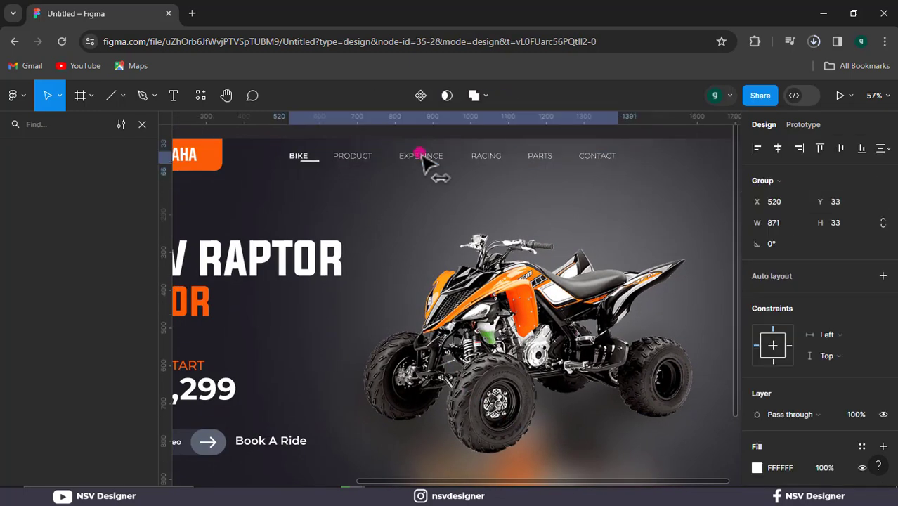
{"action": "key", "text": "ctrl+z"}
{"action": "left_click", "coordinate": [299, 166]}
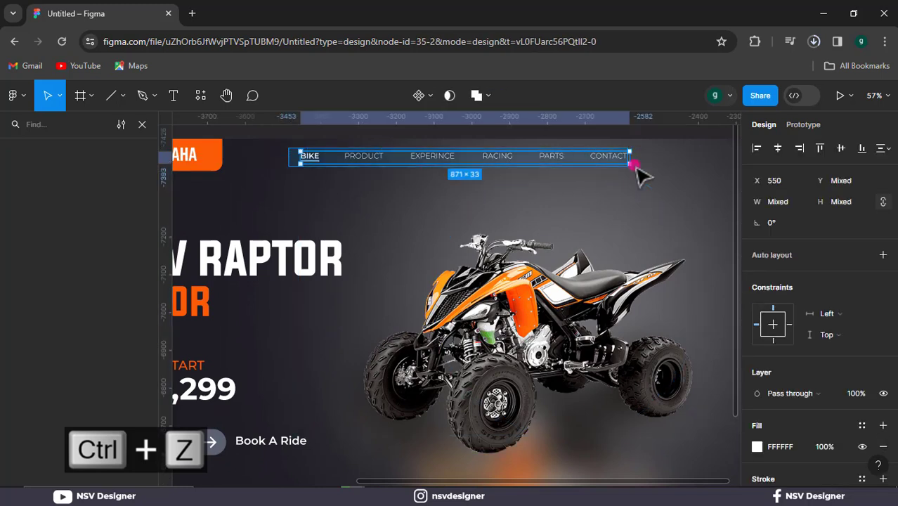
{"action": "key", "text": "ctrl+z"}
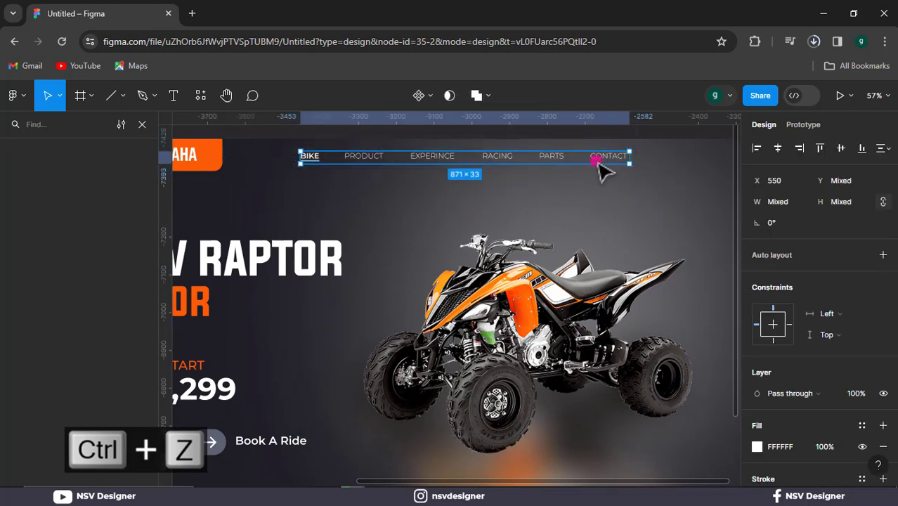
{"action": "key", "text": "ctrl+g"}
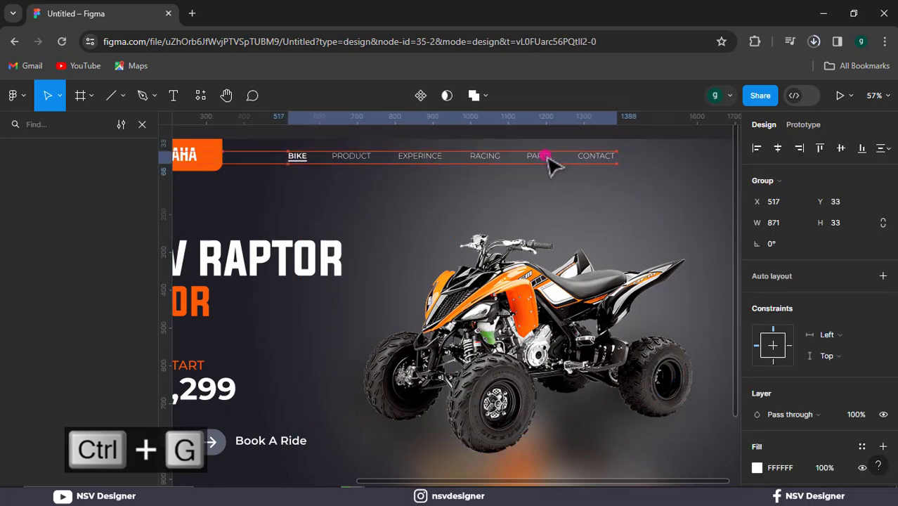
{"action": "left_click", "coordinate": [678, 178]}
Draw a line about 48 wide near the header's right edge, beyond CONTACT, and set its stroke color to white (FFFFFF).
{"action": "scroll", "coordinate": [548, 181], "scroll_direction": "right", "scroll_amount": 3}
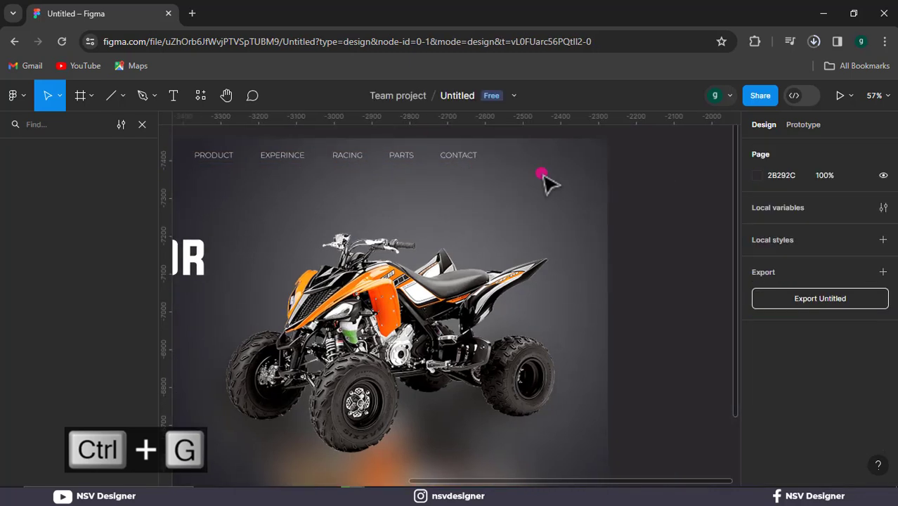
{"action": "left_click", "coordinate": [111, 97]}
{"action": "scroll", "coordinate": [571, 149], "scroll_direction": "up", "scroll_amount": 5}
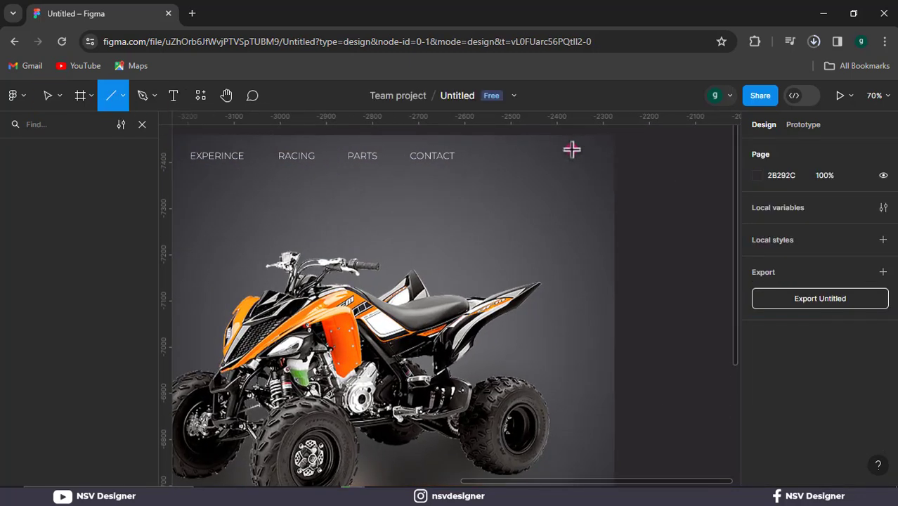
{"action": "left_click_drag", "start_coordinate": [571, 149], "coordinate": [596, 149]}
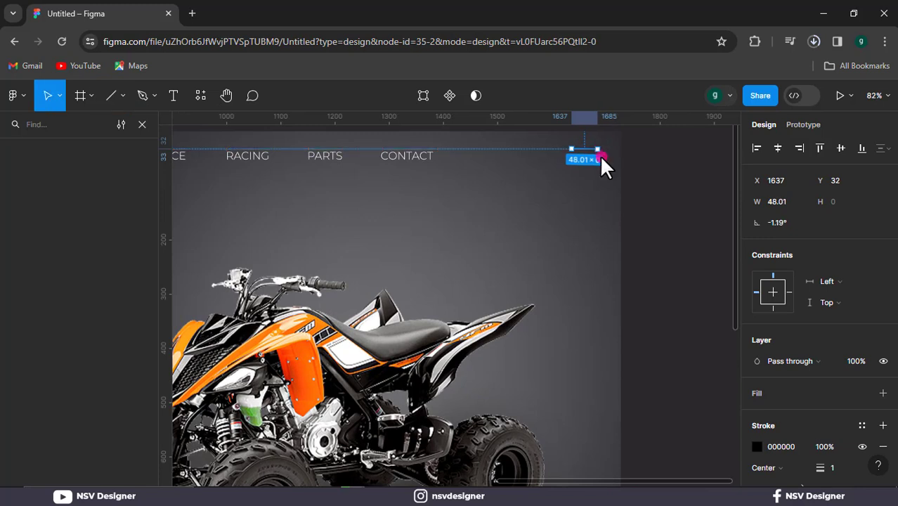
{"action": "left_click", "coordinate": [759, 445]}
{"action": "left_click_drag", "start_coordinate": [635, 303], "coordinate": [507, 110]}
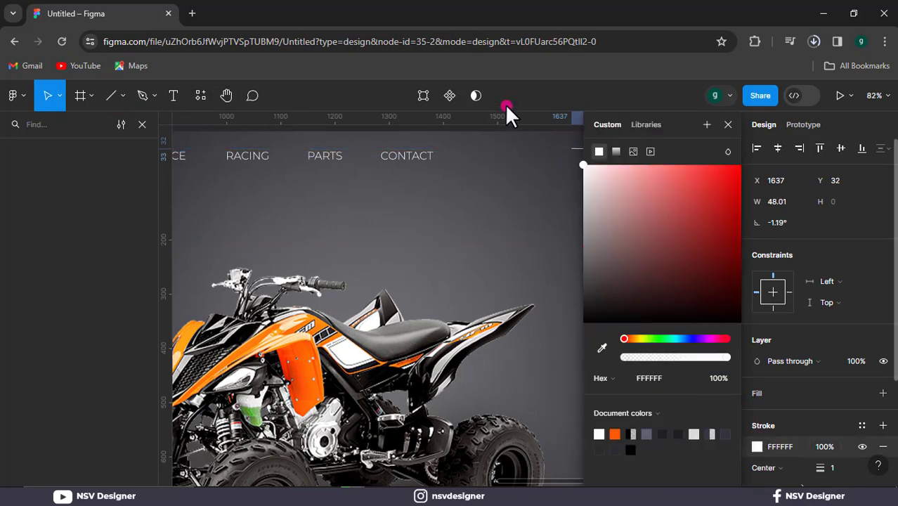
{"action": "left_click", "coordinate": [531, 237]}
Set the stroke thickness of the short white header line to 5.
{"action": "left_click", "coordinate": [592, 149]}
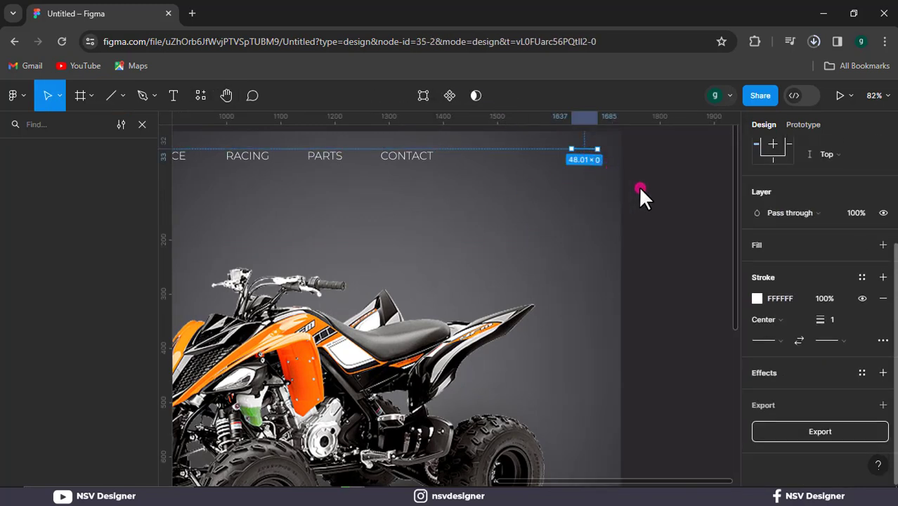
{"action": "left_click", "coordinate": [581, 201]}
{"action": "scroll", "coordinate": [582, 202], "scroll_direction": "up", "scroll_amount": 2}
{"action": "scroll", "coordinate": [582, 236], "scroll_direction": "up", "scroll_amount": 3}
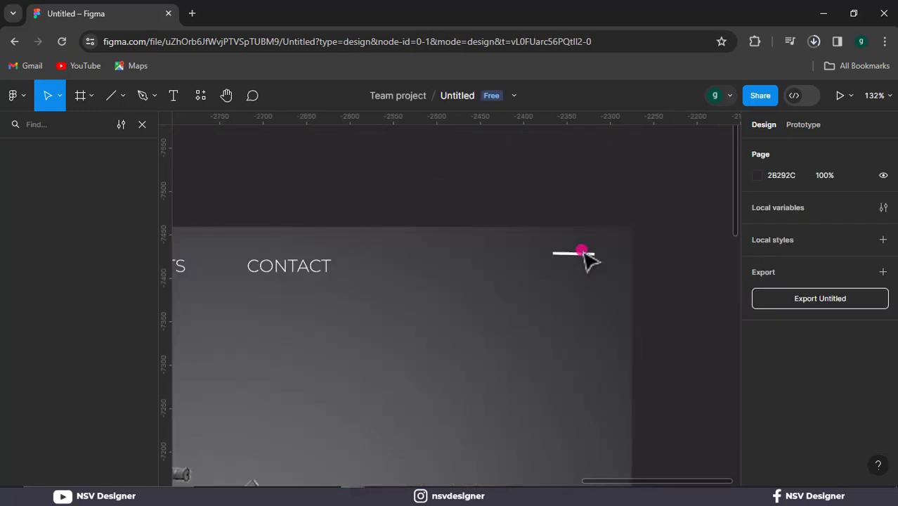
{"action": "left_click", "coordinate": [582, 253]}
{"action": "scroll", "coordinate": [585, 257], "scroll_direction": "down", "scroll_amount": 3}
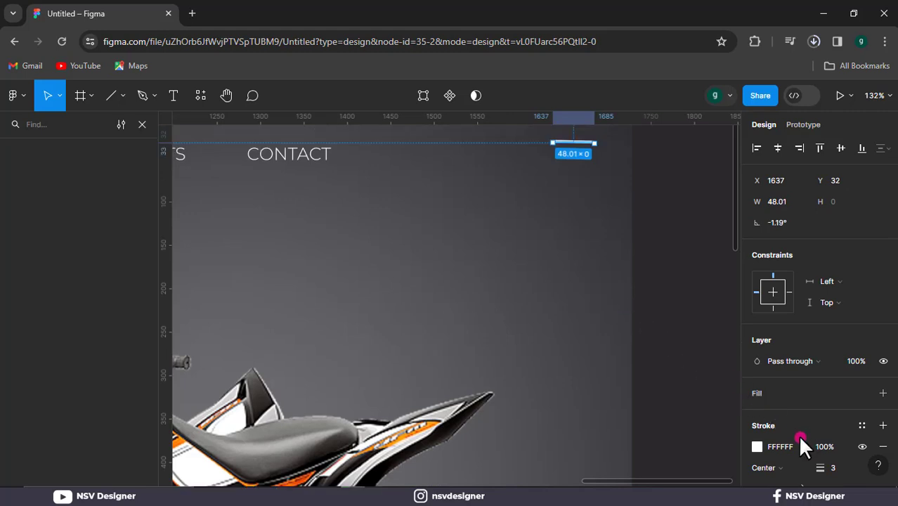
{"action": "left_click", "coordinate": [835, 467]}
{"action": "type", "text": "5"}
{"action": "left_click", "coordinate": [616, 271]}
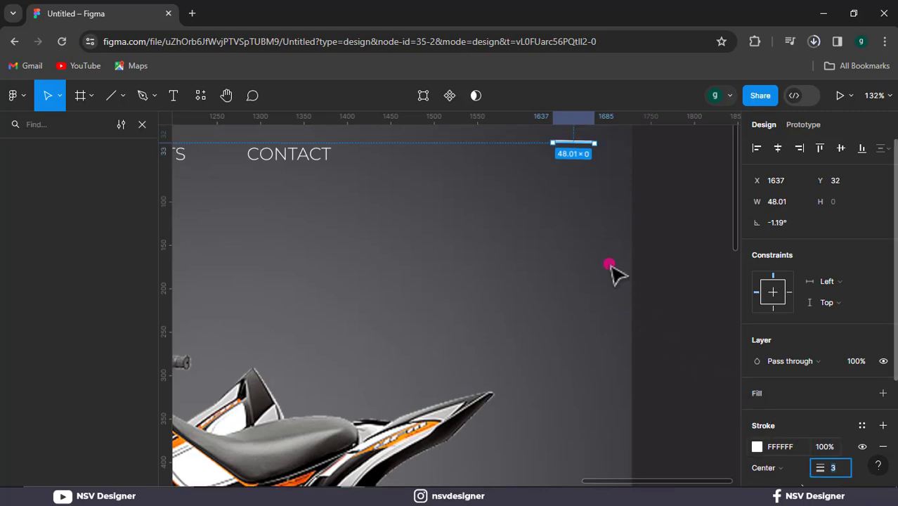
Give the short header line rounded caps at both ends.
{"action": "left_click", "coordinate": [574, 142]}
{"action": "scroll", "coordinate": [769, 344], "scroll_direction": "down", "scroll_amount": 2}
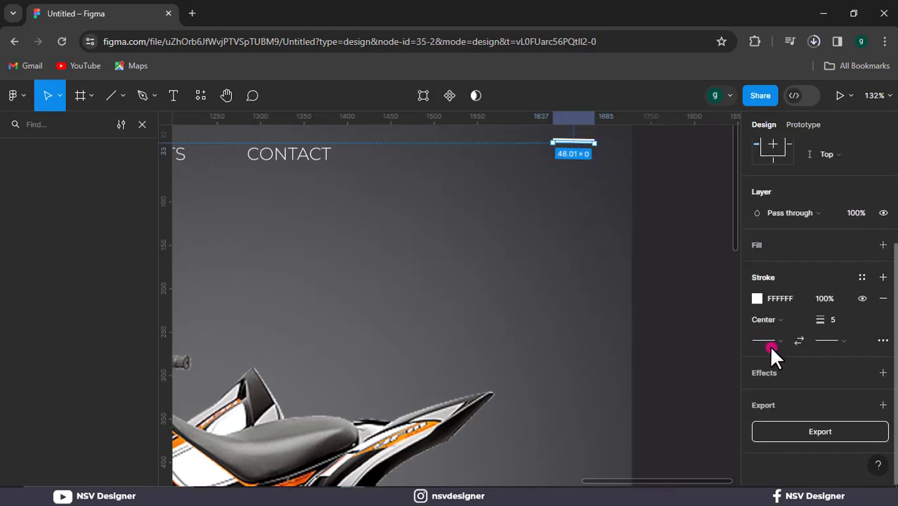
{"action": "left_click", "coordinate": [768, 343]}
{"action": "left_click", "coordinate": [776, 448]}
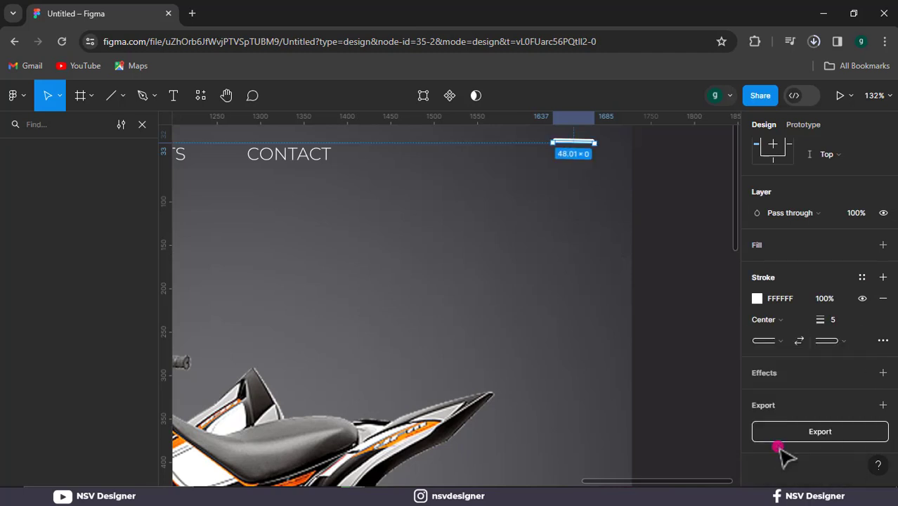
Shorten and level the line to about 36 wide, and duplicate it downward twice at 10 spacing to form a three-line menu icon.
{"action": "scroll", "coordinate": [570, 143], "scroll_direction": "up", "scroll_amount": 2}
{"action": "left_click_drag", "start_coordinate": [625, 146], "coordinate": [601, 155]}
{"action": "left_click", "coordinate": [621, 150]}
{"action": "key", "text": "ctrl+d"}
{"action": "left_click", "coordinate": [495, 156]}
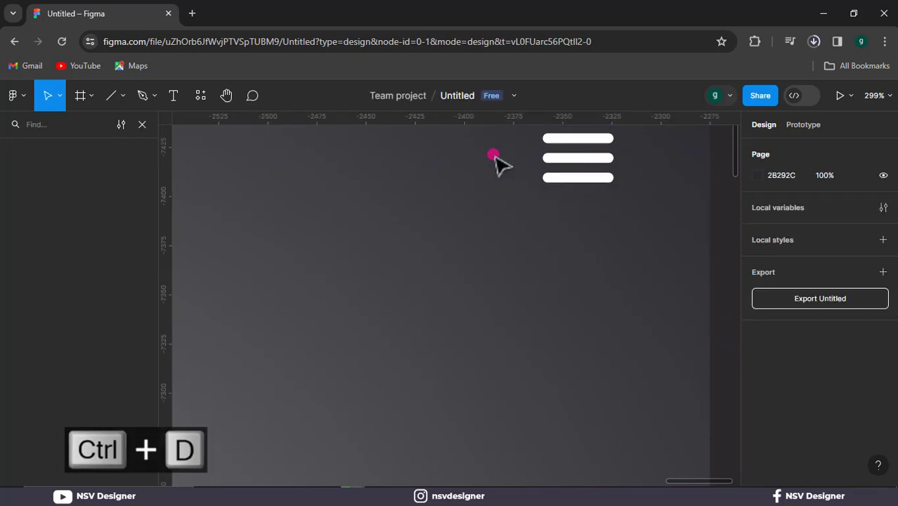
Draw a circle of about 20 by 20 just left of the menu icon and fill it with white (FFFFFF).
{"action": "left_click", "coordinate": [118, 100]}
{"action": "left_click", "coordinate": [93, 174]}
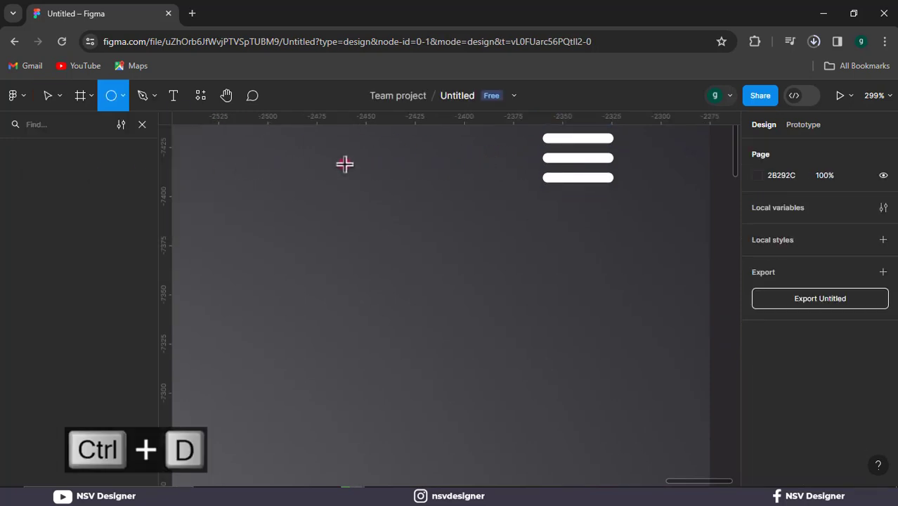
{"action": "left_click_drag", "start_coordinate": [495, 157], "coordinate": [512, 173]}
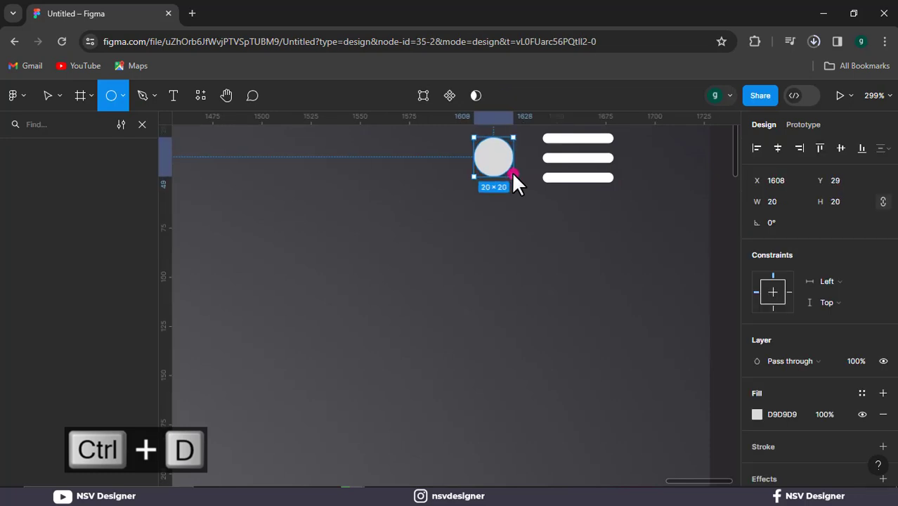
{"action": "left_click", "coordinate": [757, 414]}
{"action": "left_click_drag", "start_coordinate": [632, 235], "coordinate": [487, 155]}
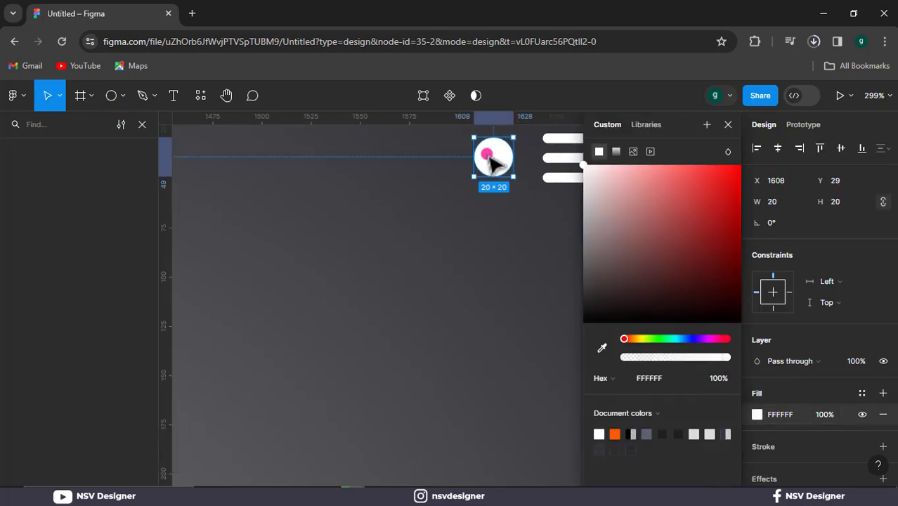
Swap the circle's fill for a white stroke and set the stroke thickness to 2.
{"action": "key", "text": "shift+x"}
{"action": "left_click", "coordinate": [496, 190]}
{"action": "left_click", "coordinate": [510, 169]}
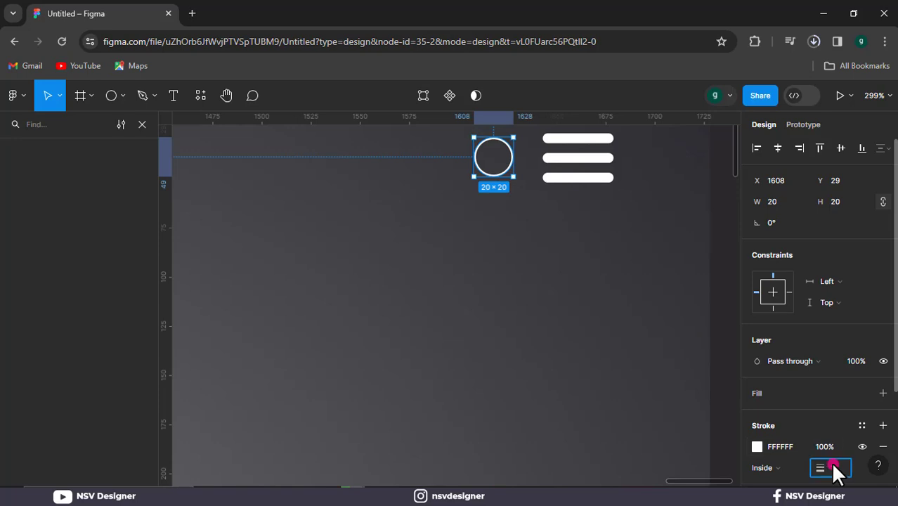
{"action": "type", "text": "5"}
{"action": "left_click", "coordinate": [586, 297]}
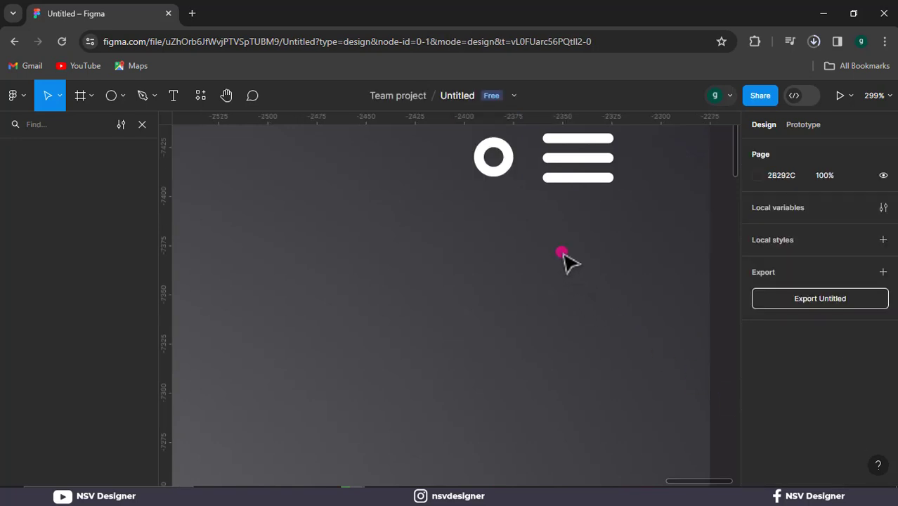
{"action": "left_click", "coordinate": [515, 174]}
{"action": "mouse_move", "coordinate": [838, 470]}
{"action": "left_mouse_down"}
{"action": "mouse_move", "coordinate": [826, 469]}
{"action": "mouse_move", "coordinate": [837, 473]}
{"action": "left_mouse_up"}
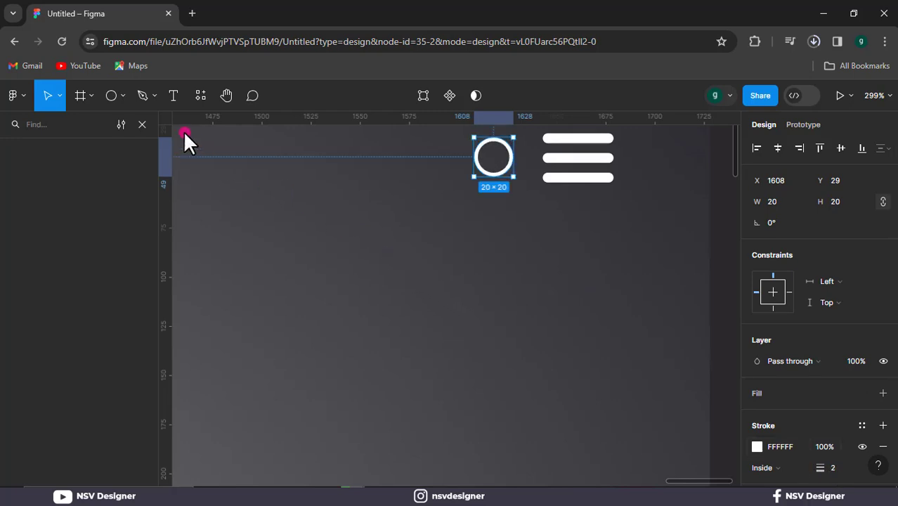
Add a 45° diagonal handle line about 11 long at the circle's lower right, with a white stroke of thickness 3.
{"action": "left_click", "coordinate": [123, 96]}
{"action": "left_click", "coordinate": [105, 143]}
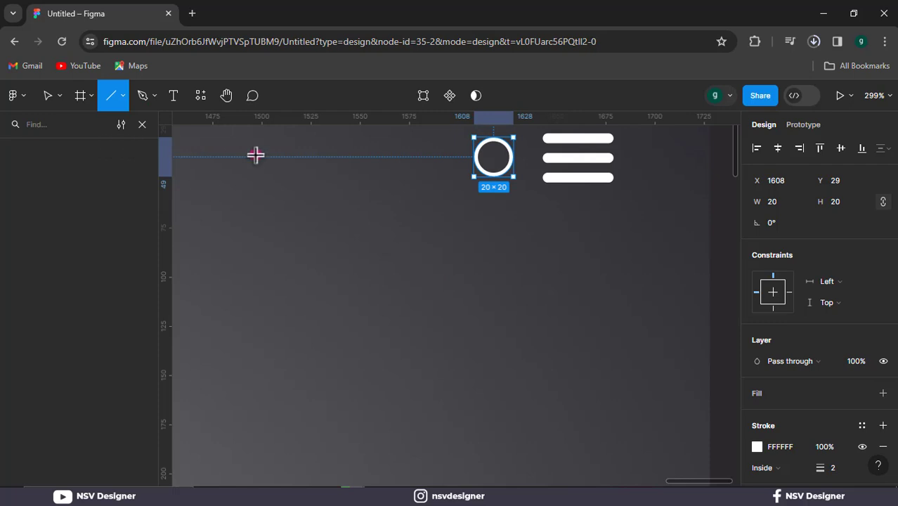
{"action": "left_click_drag", "start_coordinate": [505, 169], "coordinate": [520, 186]}
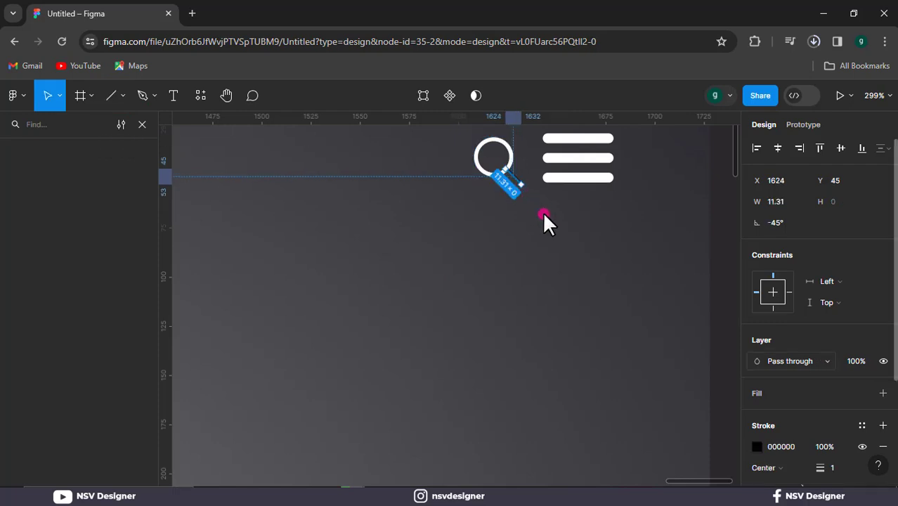
{"action": "left_click", "coordinate": [756, 445]}
{"action": "left_click_drag", "start_coordinate": [628, 217], "coordinate": [519, 125]}
{"action": "left_click", "coordinate": [832, 469]}
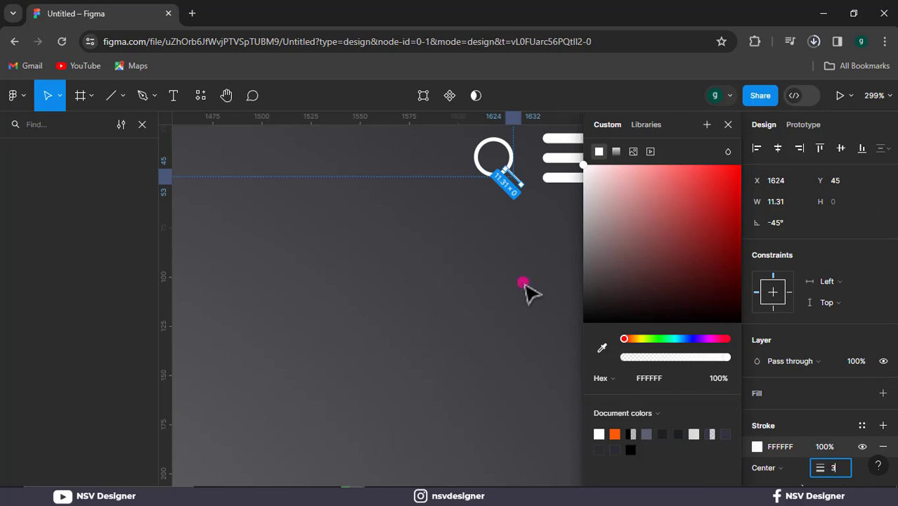
{"action": "left_click", "coordinate": [521, 286]}
Set the stroke thickness of the three menu icon lines to 3.
{"action": "left_click_drag", "start_coordinate": [519, 178], "coordinate": [600, 152]}
{"action": "scroll", "coordinate": [739, 315], "scroll_direction": "down", "scroll_amount": 2}
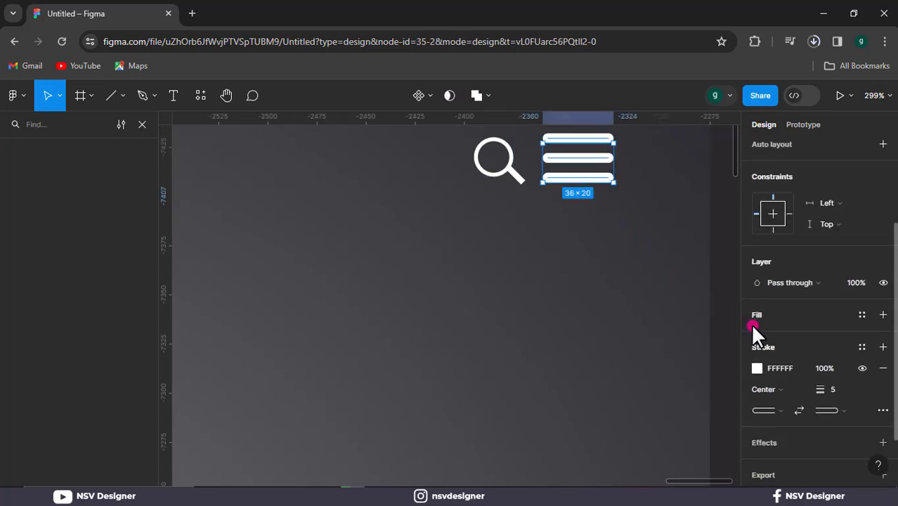
{"action": "left_click", "coordinate": [832, 388]}
{"action": "type", "text": "3"}
{"action": "left_click", "coordinate": [608, 304]}
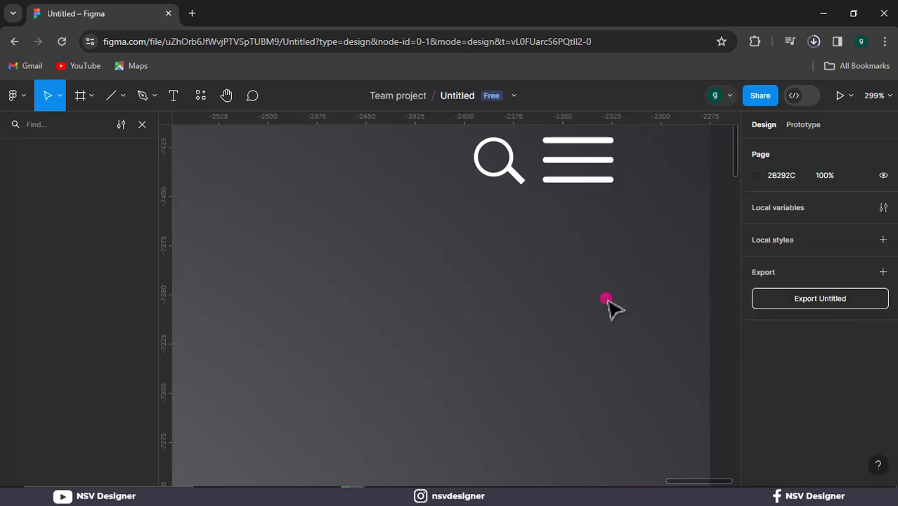
Group the search icon and menu icon together and check the group's distances to the frame edges.
{"action": "scroll", "coordinate": [628, 246], "scroll_direction": "down", "scroll_amount": 2}
{"action": "scroll", "coordinate": [631, 267], "scroll_direction": "up", "scroll_amount": 2}
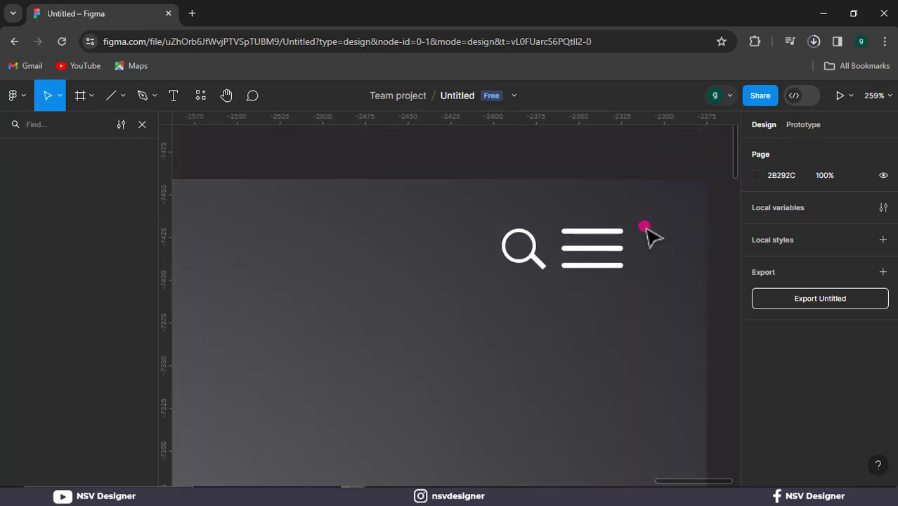
{"action": "left_click_drag", "start_coordinate": [644, 231], "coordinate": [502, 285]}
{"action": "key", "text": "ctrl+g"}
{"action": "key", "text": "alt"}
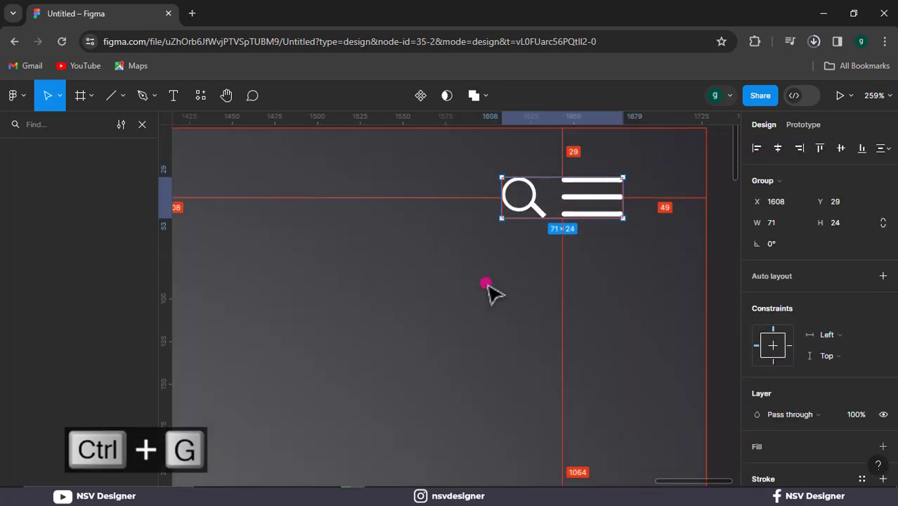
Vertically center-align the icon group with the navigation text group.
{"action": "scroll", "coordinate": [326, 251], "scroll_direction": "down", "scroll_amount": 3}
{"action": "scroll", "coordinate": [283, 243], "scroll_direction": "left", "scroll_amount": 2}
{"action": "left_click", "coordinate": [290, 220], "text": "shift"}
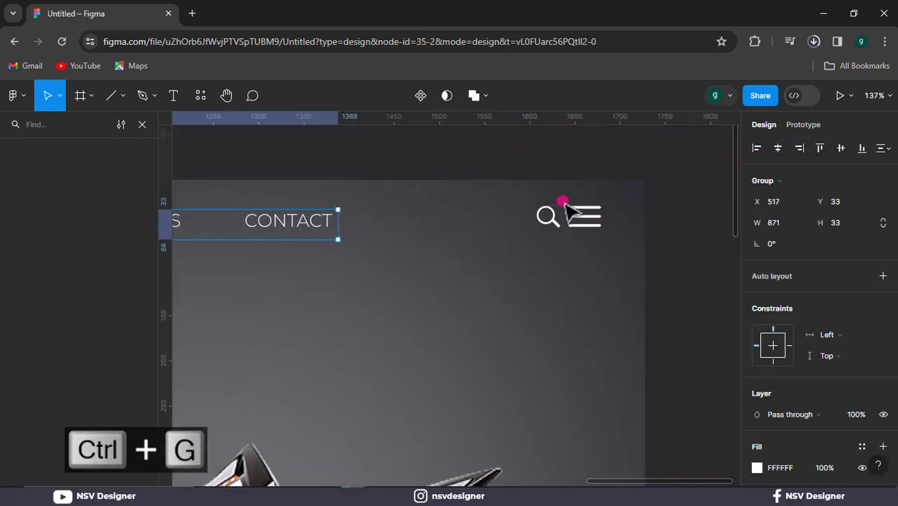
{"action": "left_click", "coordinate": [840, 148]}
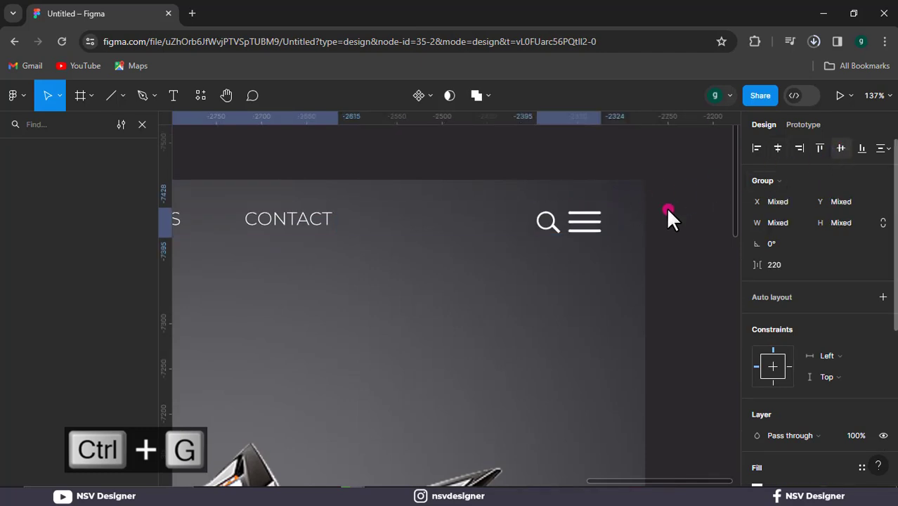
{"action": "left_click", "coordinate": [703, 196]}
Close the layer search to bring back the layer list, and undo the stray pen point placed below the ATV RAPTOR heading.
{"action": "scroll", "coordinate": [537, 261], "scroll_direction": "down", "scroll_amount": 5}
{"action": "left_click_drag", "start_coordinate": [601, 274], "coordinate": [710, 186]}
{"action": "left_click_drag", "start_coordinate": [461, 275], "coordinate": [420, 239]}
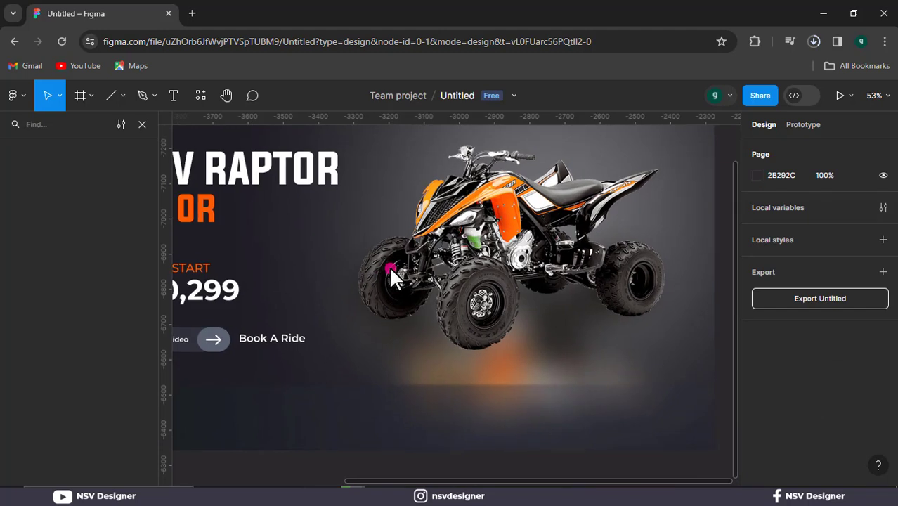
{"action": "left_click", "coordinate": [142, 97]}
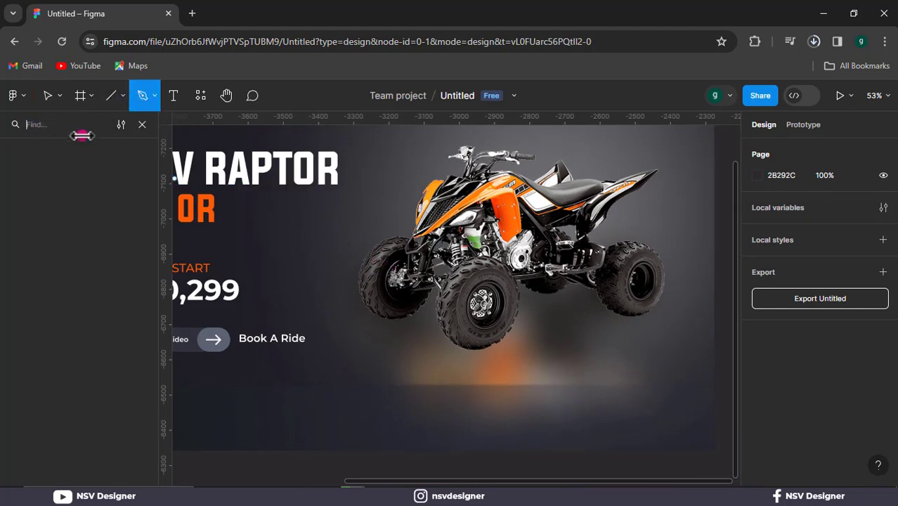
{"action": "left_click", "coordinate": [300, 194]}
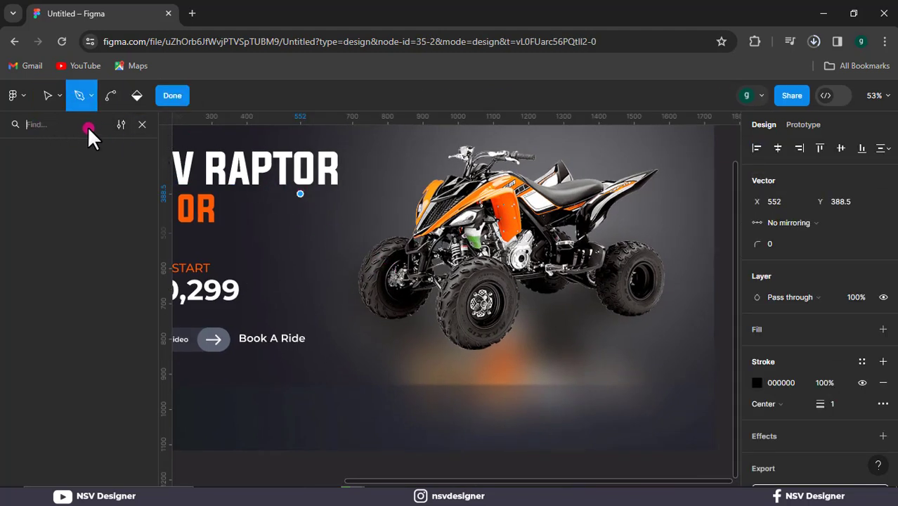
{"action": "left_click", "coordinate": [142, 124]}
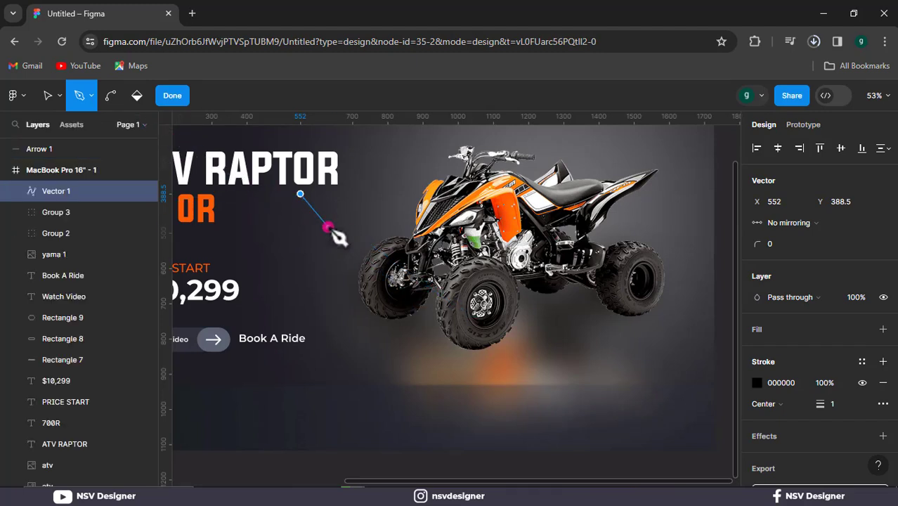
{"action": "key", "text": "ctrl+z"}
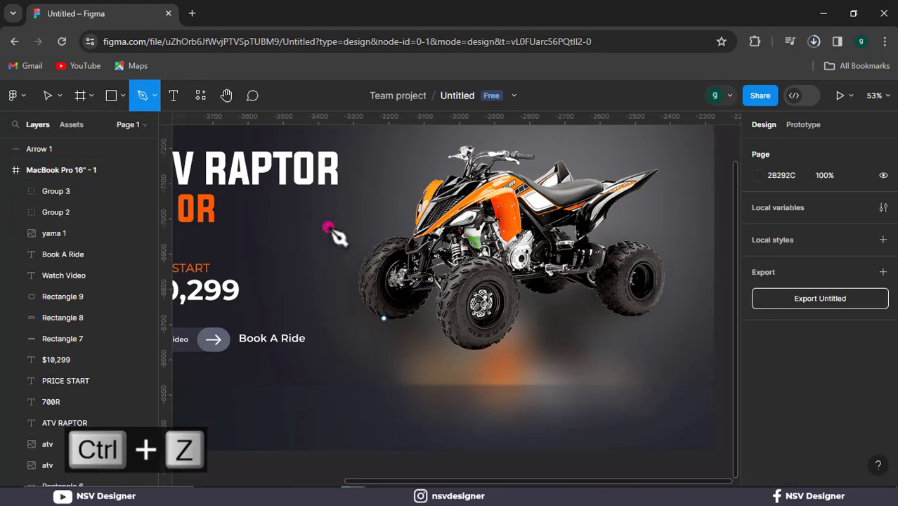
Toggle the visibility of the ATV RAPTOR layer off and on, and look through the frame's layers.
{"action": "scroll", "coordinate": [85, 257], "scroll_direction": "down", "scroll_amount": 3}
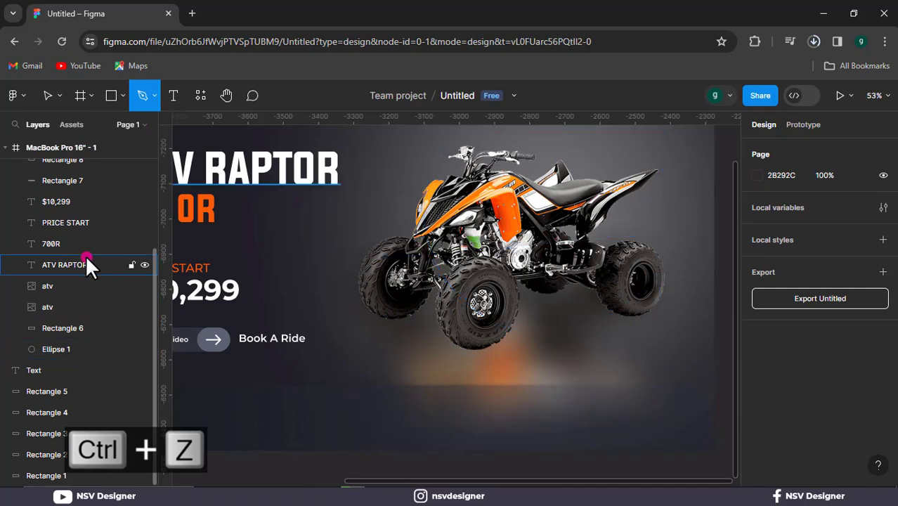
{"action": "left_click", "coordinate": [143, 264]}
{"action": "left_click", "coordinate": [143, 265]}
{"action": "scroll", "coordinate": [92, 242], "scroll_direction": "up", "scroll_amount": 5}
{"action": "scroll", "coordinate": [92, 243], "scroll_direction": "down", "scroll_amount": 2}
{"action": "scroll", "coordinate": [92, 242], "scroll_direction": "up", "scroll_amount": 3}
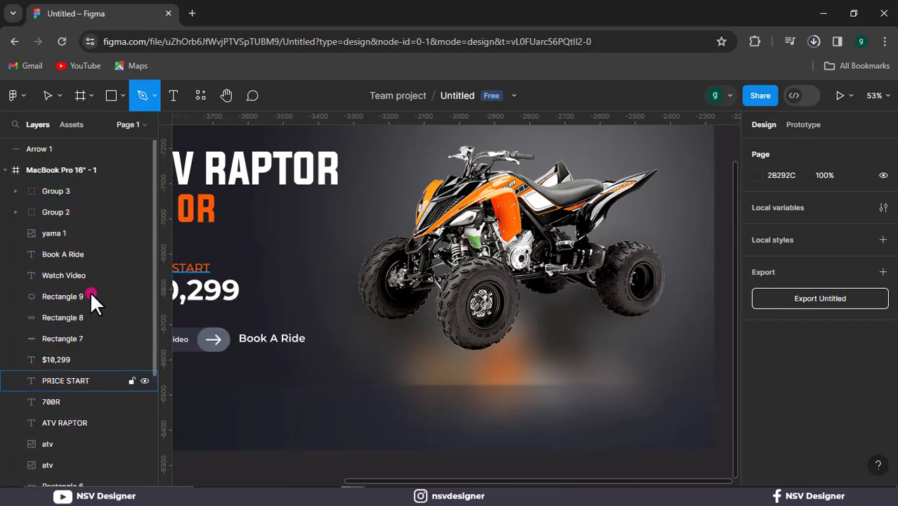
With the Pen tool, draw a closed four-point shape about 724 × 172 between the ATV's wheels, layered just above the reflected atv image.
{"action": "left_click", "coordinate": [84, 421]}
{"action": "scroll", "coordinate": [83, 421], "scroll_direction": "down", "scroll_amount": 5}
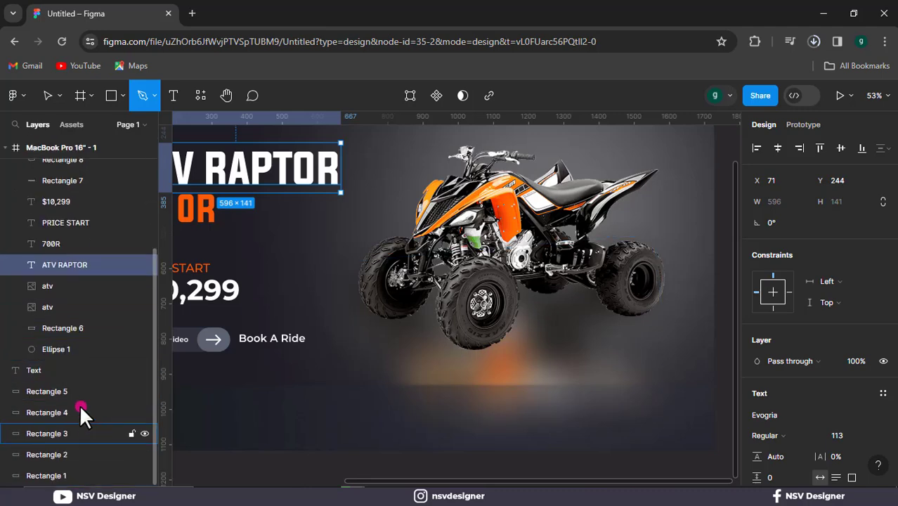
{"action": "left_click", "coordinate": [58, 304]}
{"action": "left_click", "coordinate": [79, 290]}
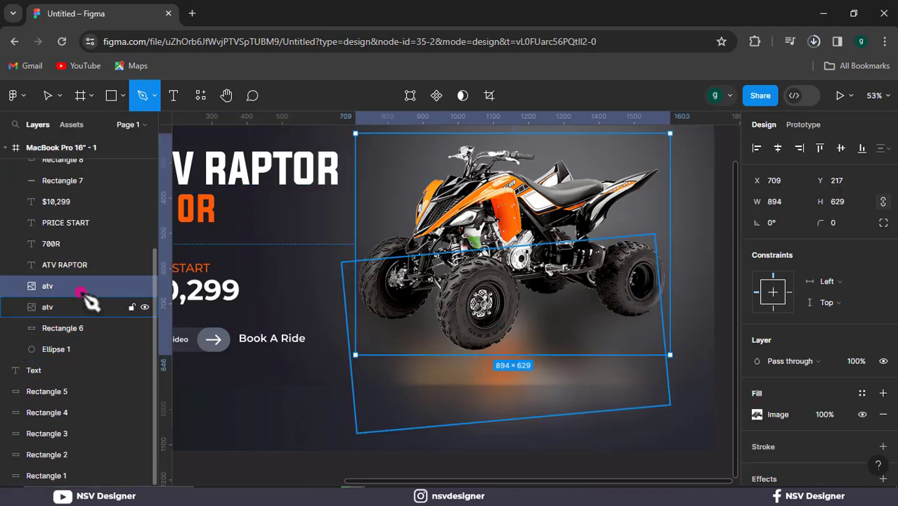
{"action": "left_click", "coordinate": [84, 302]}
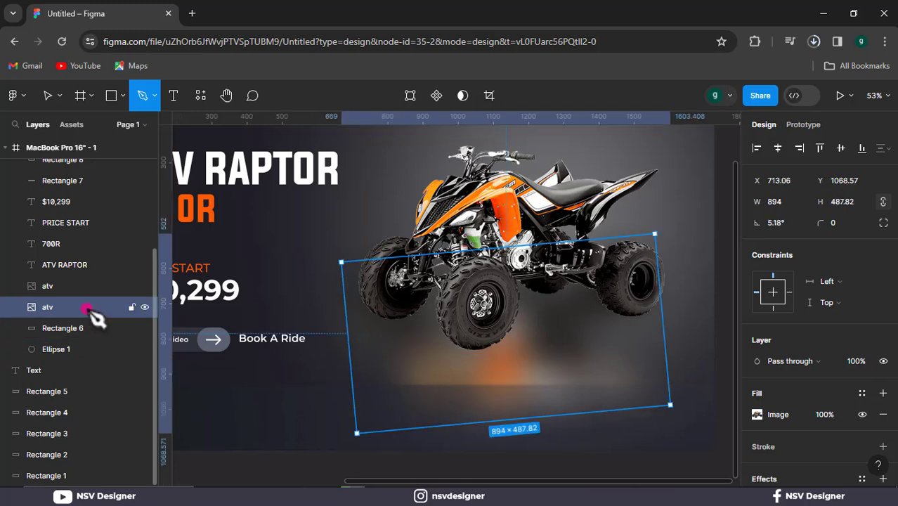
{"action": "left_click", "coordinate": [388, 318]}
{"action": "left_click", "coordinate": [548, 288]}
{"action": "left_click", "coordinate": [642, 313]}
{"action": "left_click", "coordinate": [480, 348]}
{"action": "left_click", "coordinate": [398, 323]}
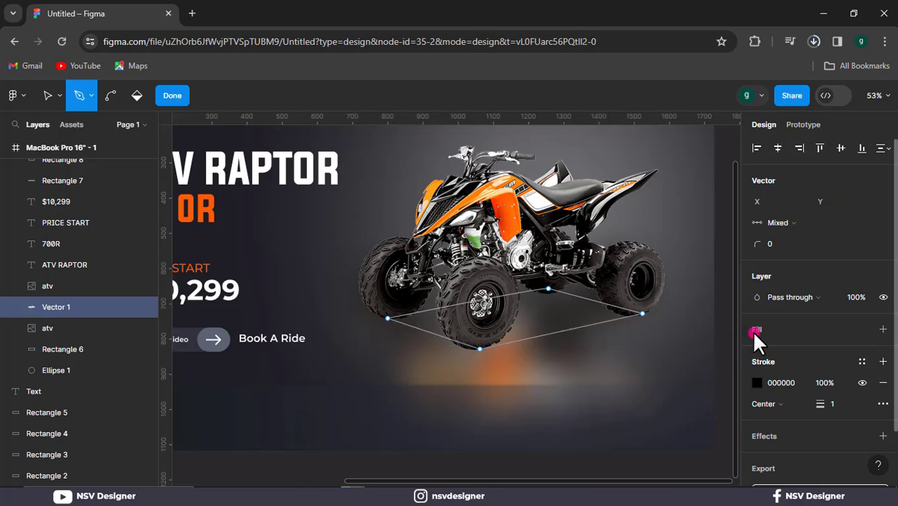
Give the pen-drawn shape a solid black 000000 fill and undo the stray pen point.
{"action": "left_click", "coordinate": [751, 330]}
{"action": "left_click", "coordinate": [757, 350]}
{"action": "left_click_drag", "start_coordinate": [608, 235], "coordinate": [548, 330]}
{"action": "key", "text": "ctrl+z"}
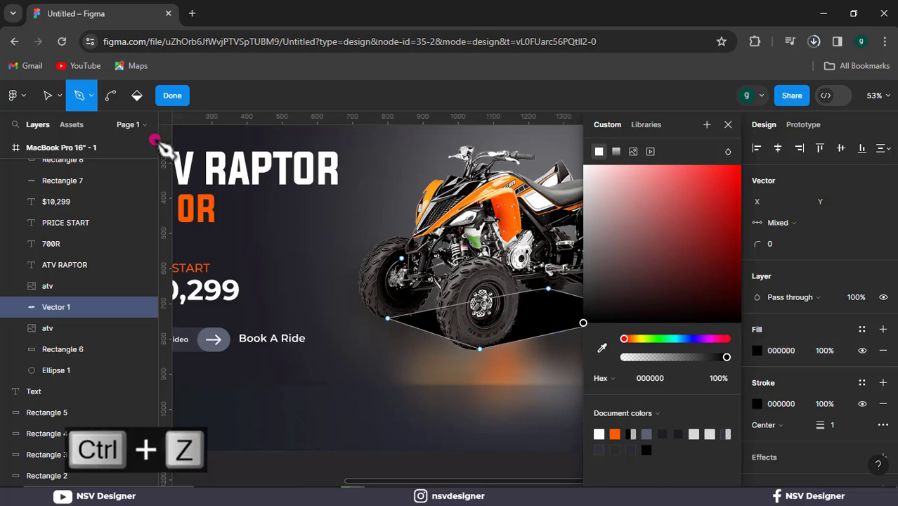
{"action": "left_click", "coordinate": [48, 94]}
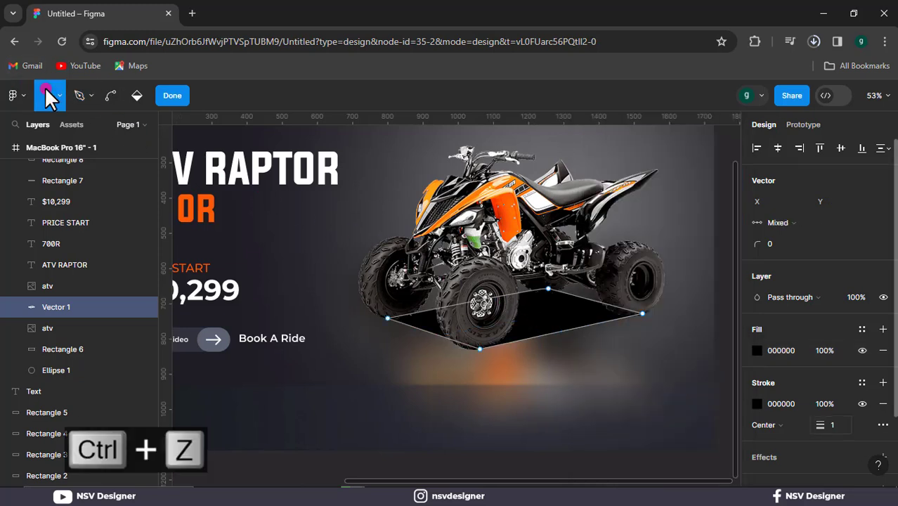
{"action": "scroll", "coordinate": [815, 382], "scroll_direction": "down", "scroll_amount": 3}
{"action": "left_click", "coordinate": [882, 404]}
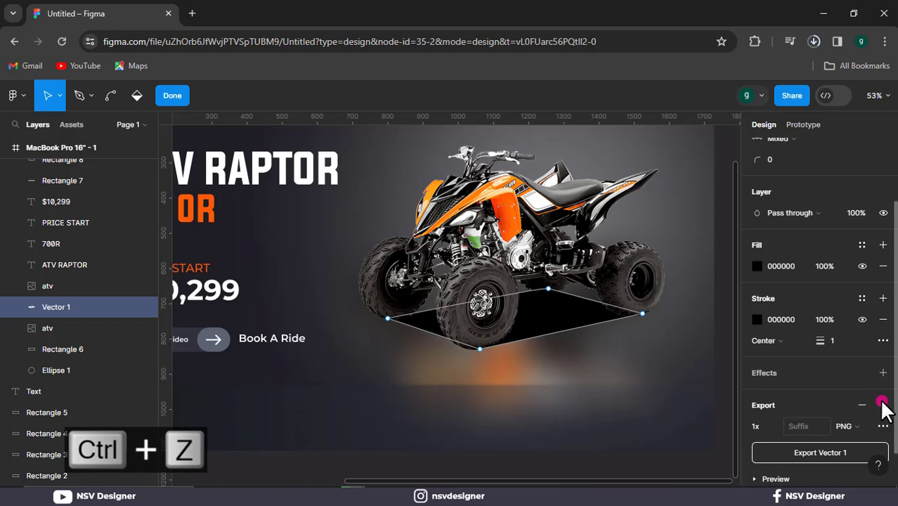
{"action": "scroll", "coordinate": [882, 407], "scroll_direction": "down", "scroll_amount": 1}
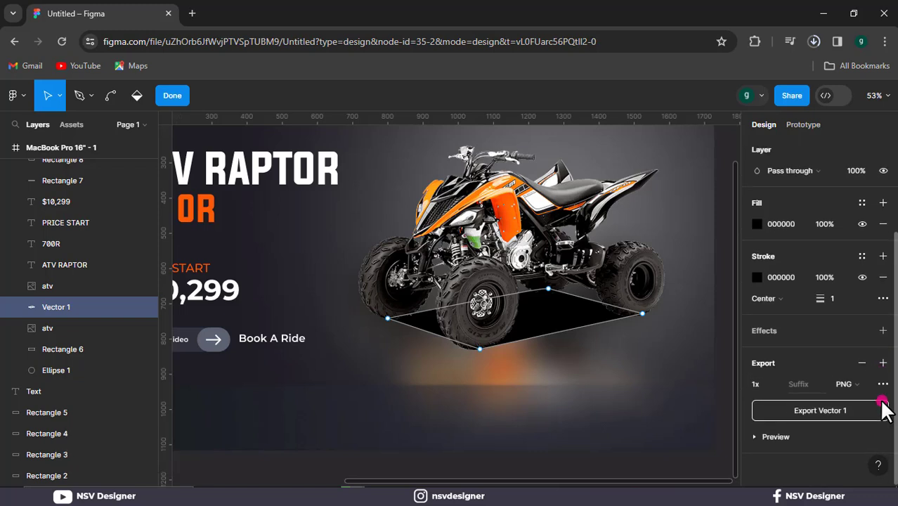
{"action": "left_click", "coordinate": [865, 363]}
Apply a layer blur of 68.2 to the black shape under the ATV.
{"action": "left_click", "coordinate": [882, 333]}
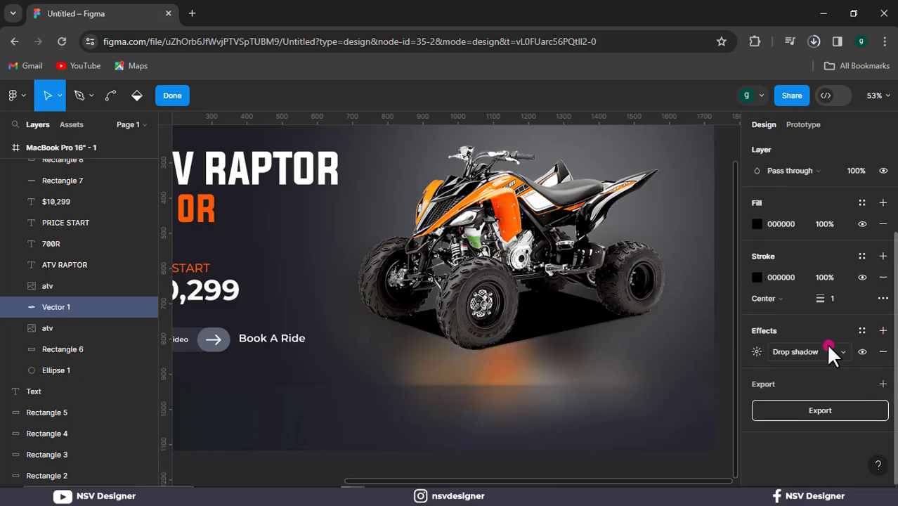
{"action": "left_click", "coordinate": [791, 350]}
{"action": "left_click", "coordinate": [792, 368]}
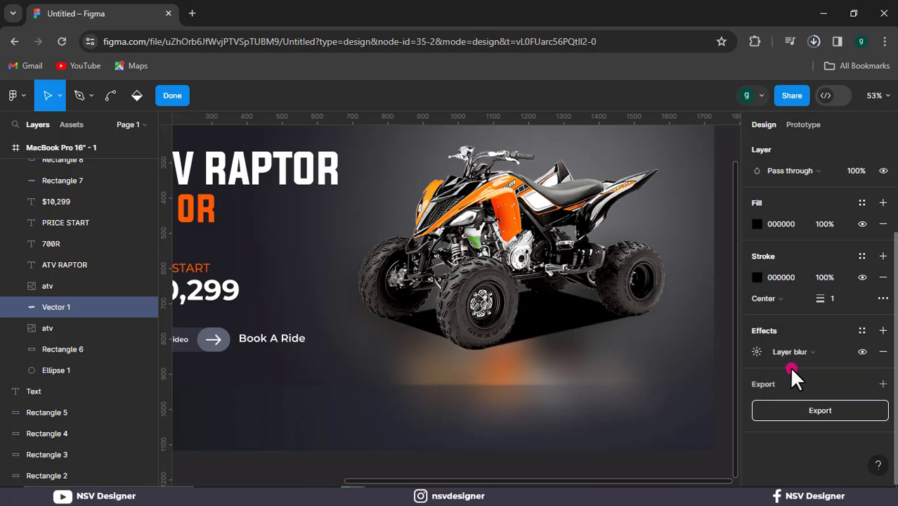
{"action": "left_click", "coordinate": [756, 352]}
{"action": "left_click_drag", "start_coordinate": [610, 386], "coordinate": [537, 305]}
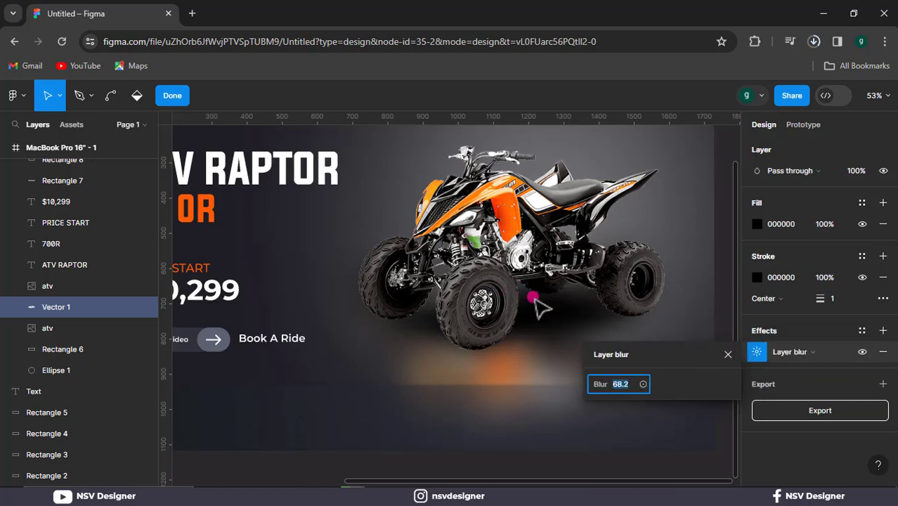
{"action": "left_click", "coordinate": [727, 354]}
Finish editing the shadow shape, remove its stroke and set its black fill's blend mode to Multiply.
{"action": "scroll", "coordinate": [713, 319], "scroll_direction": "down", "scroll_amount": 5}
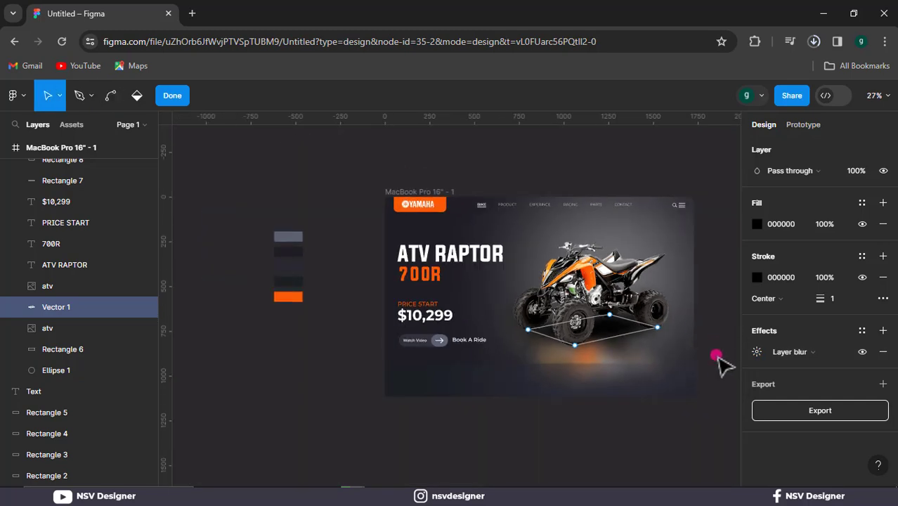
{"action": "left_click_drag", "start_coordinate": [679, 395], "coordinate": [517, 397]}
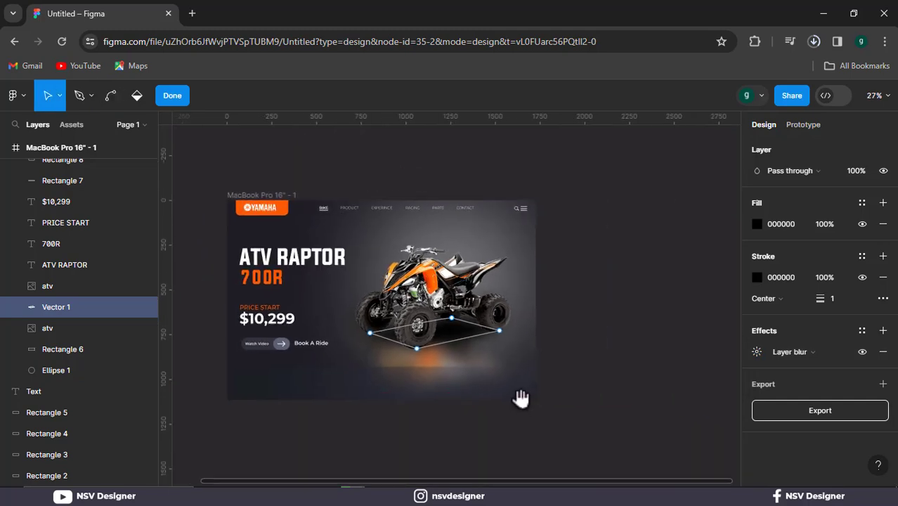
{"action": "left_click", "coordinate": [172, 96]}
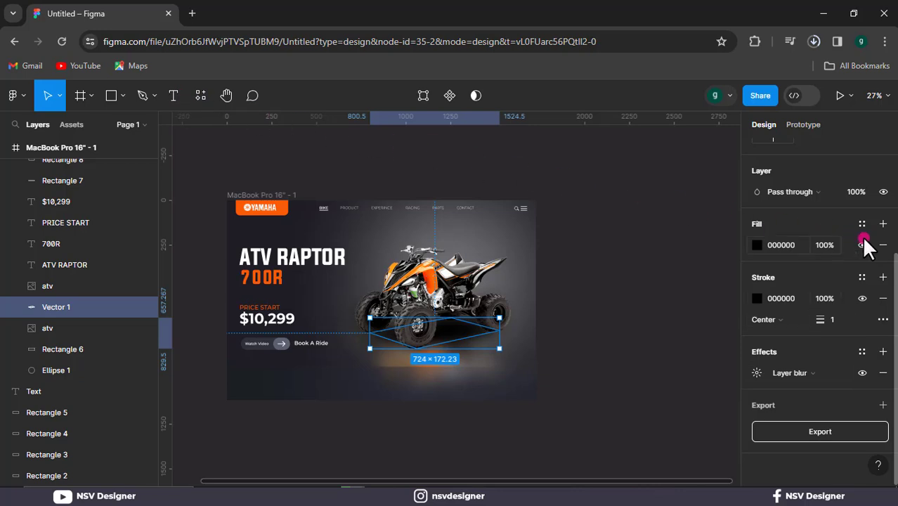
{"action": "left_click", "coordinate": [882, 297]}
{"action": "left_click", "coordinate": [757, 244]}
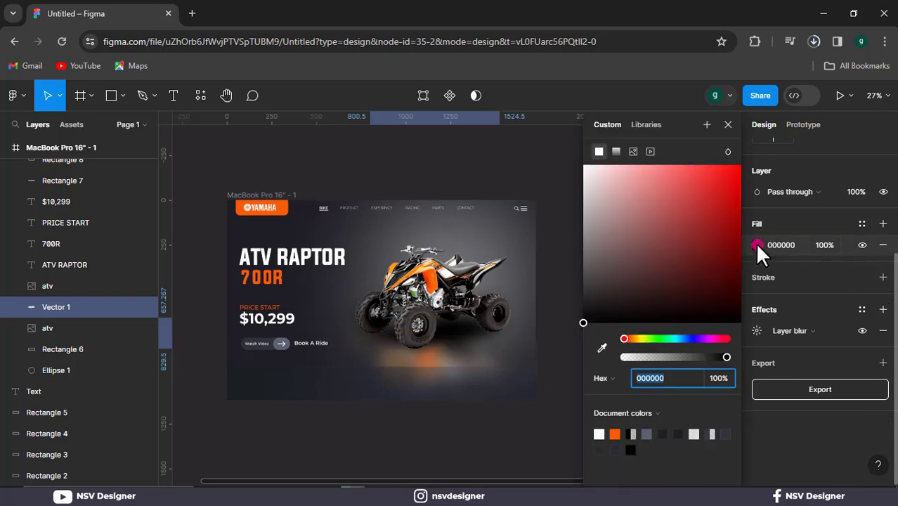
{"action": "left_click", "coordinate": [726, 151]}
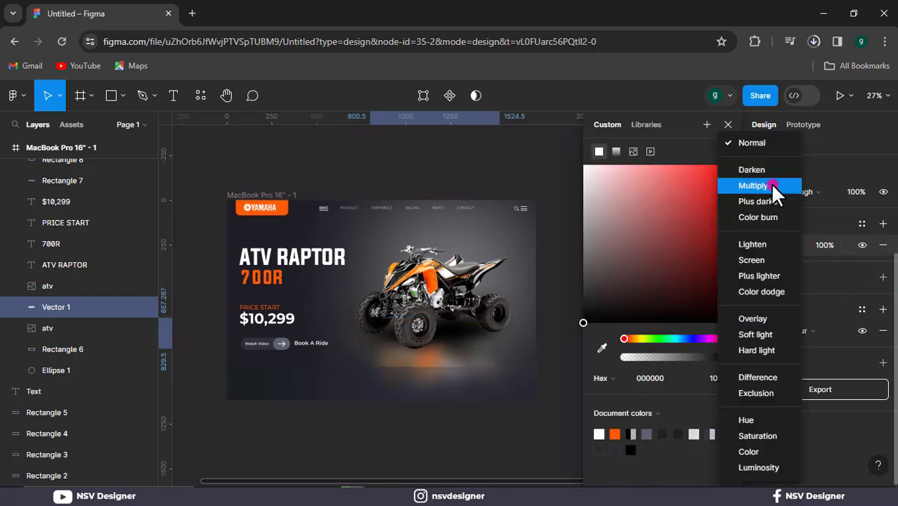
{"action": "left_click", "coordinate": [770, 184]}
{"action": "left_click", "coordinate": [728, 123]}
{"action": "left_click", "coordinate": [647, 286]}
Examine the hero's headings, price, buttons and the new ATV shadow up close.
{"action": "left_click_drag", "start_coordinate": [582, 395], "coordinate": [643, 385]}
{"action": "scroll", "coordinate": [499, 425], "scroll_direction": "left", "scroll_amount": 3}
{"action": "scroll", "coordinate": [499, 421], "scroll_direction": "up", "scroll_amount": 5}
{"action": "left_click_drag", "start_coordinate": [447, 378], "coordinate": [542, 343]}
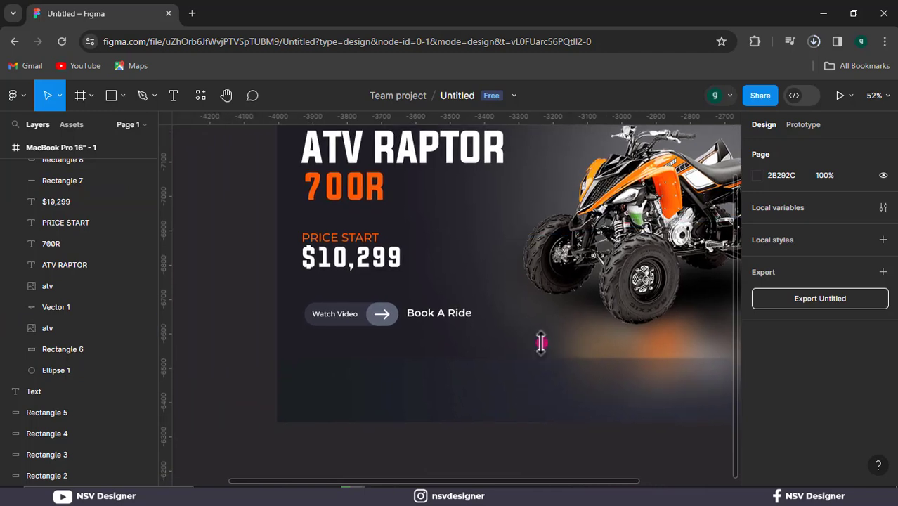
{"action": "scroll", "coordinate": [425, 322], "scroll_direction": "down", "scroll_amount": 1}
{"action": "left_click", "coordinate": [378, 273]}
{"action": "left_click", "coordinate": [465, 251]}
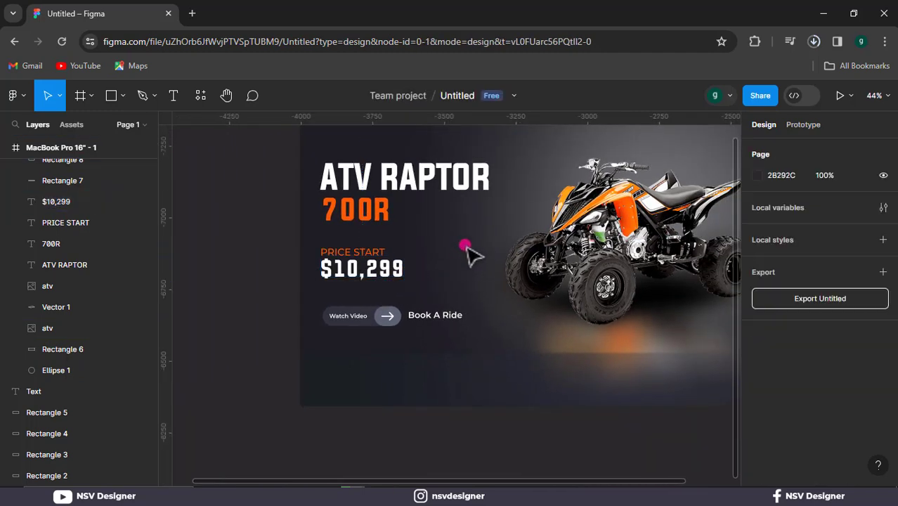
{"action": "scroll", "coordinate": [393, 254], "scroll_direction": "right", "scroll_amount": 3}
{"action": "scroll", "coordinate": [393, 254], "scroll_direction": "up", "scroll_amount": 1}
Duplicate the underlined navigation group, ungroup the copy and place it on the canvas below the frame.
{"action": "left_click_drag", "start_coordinate": [401, 136], "coordinate": [362, 424]}
{"action": "scroll", "coordinate": [444, 372], "scroll_direction": "up", "scroll_amount": 3}
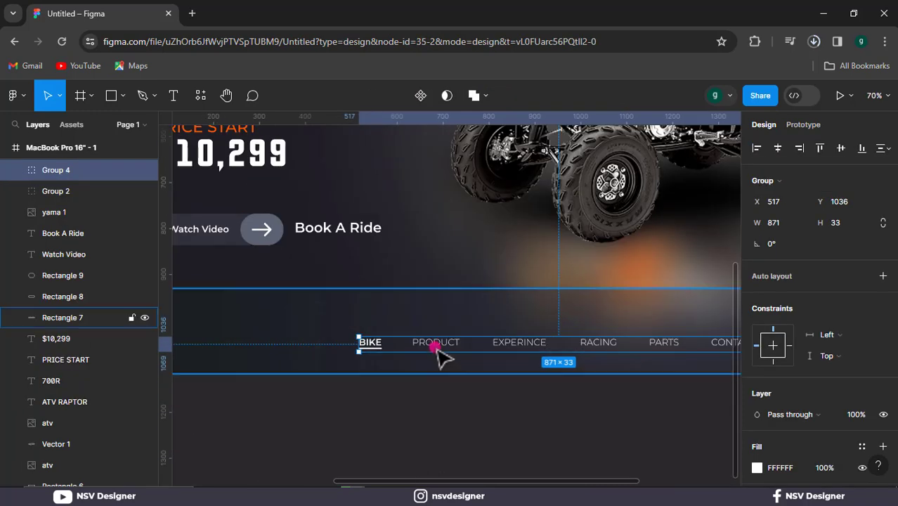
{"action": "right_click", "coordinate": [431, 342]}
{"action": "left_click", "coordinate": [484, 290]}
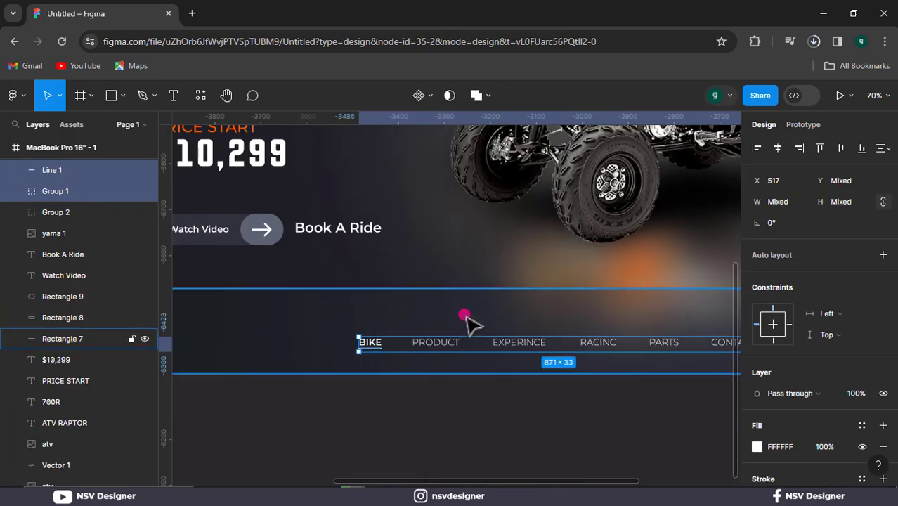
{"action": "left_click_drag", "start_coordinate": [445, 350], "coordinate": [361, 388]}
{"action": "left_click_drag", "start_coordinate": [692, 397], "coordinate": [365, 356]}
{"action": "key", "text": "Delete"}
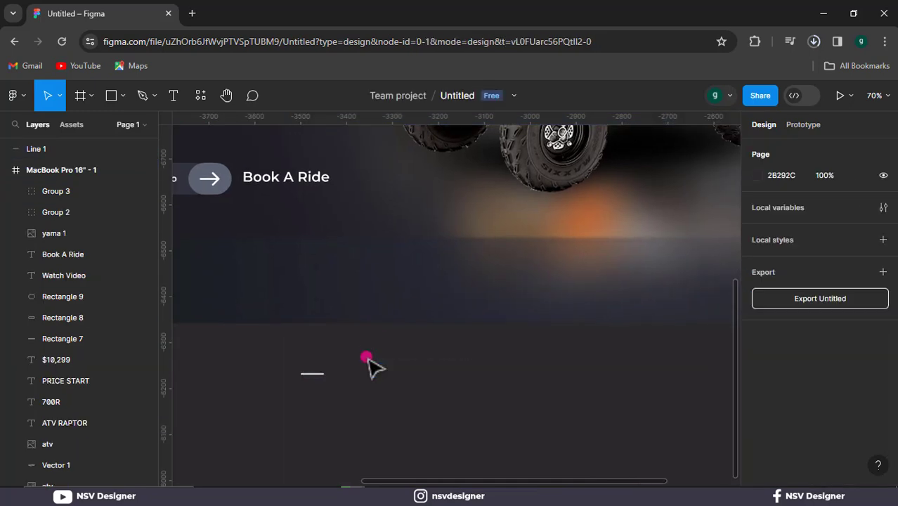
{"action": "key", "text": "ctrl+z"}
Ungroup the copied navigation texts and delete PRODUCT, EXPERINCE, RACING, PARTS, CONTACT and the underline, keeping only BIKE.
{"action": "right_click", "coordinate": [397, 375]}
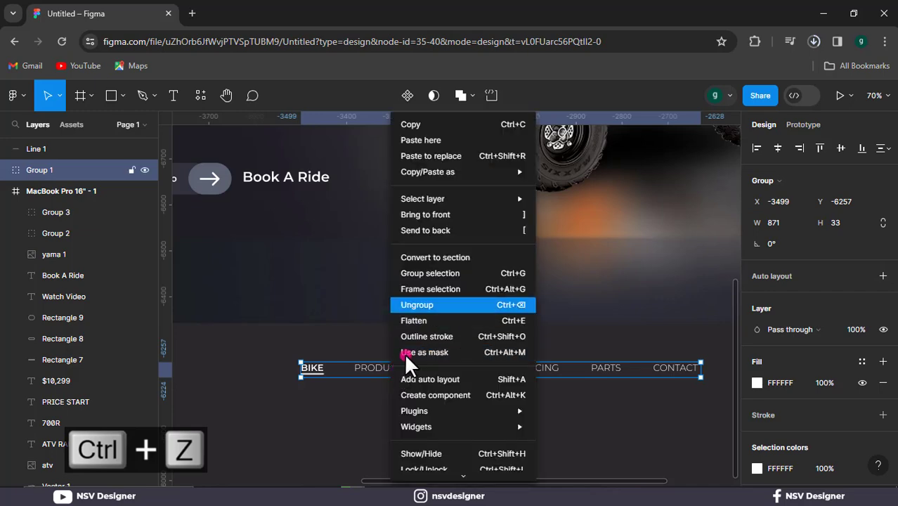
{"action": "left_click", "coordinate": [434, 305]}
{"action": "left_click_drag", "start_coordinate": [368, 389], "coordinate": [688, 401]}
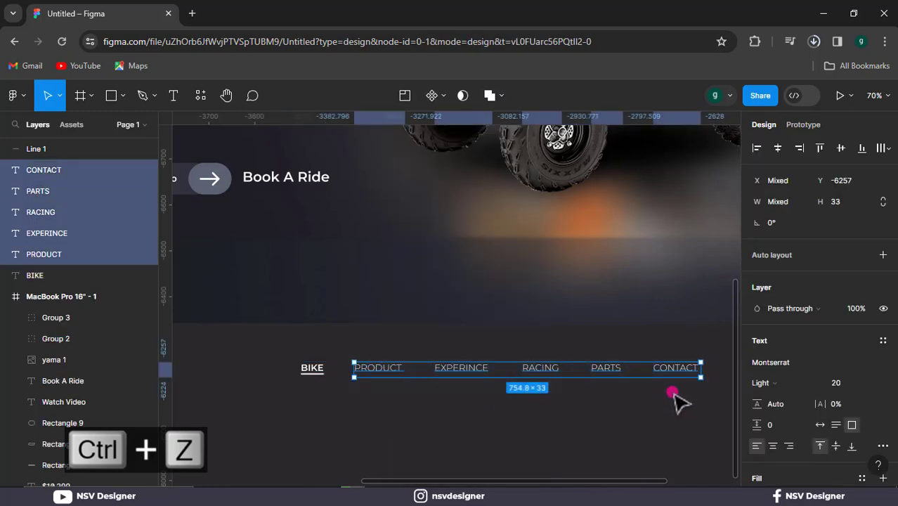
{"action": "key", "text": "Delete"}
{"action": "left_click", "coordinate": [312, 375]}
{"action": "key", "text": "Delete"}
Change the copied BIKE text below the frame to ENGINE TYPE.
{"action": "left_click_drag", "start_coordinate": [426, 356], "coordinate": [520, 321]}
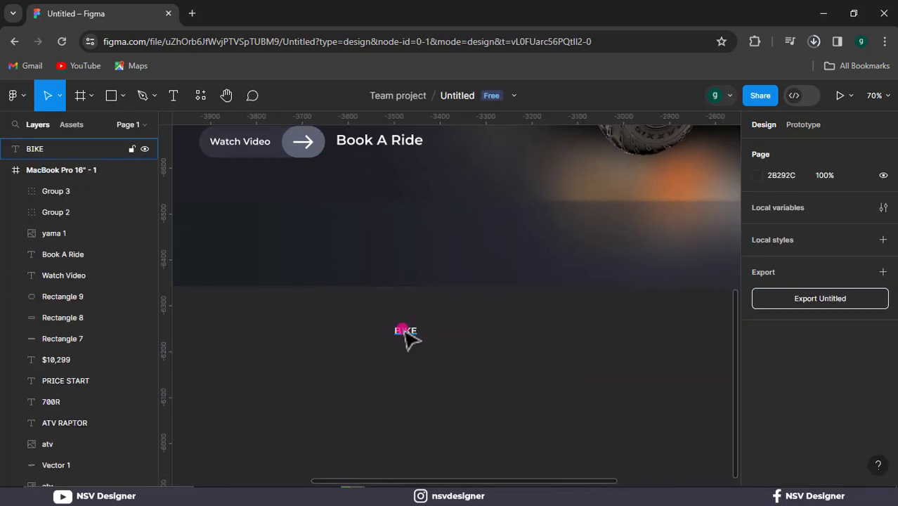
{"action": "double_click", "coordinate": [403, 330]}
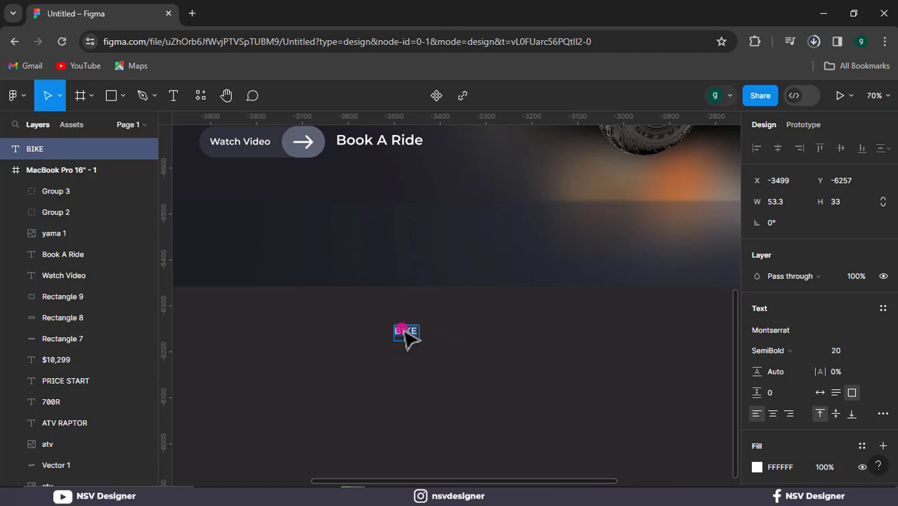
{"action": "type", "text": "ENGINE TYPE"}
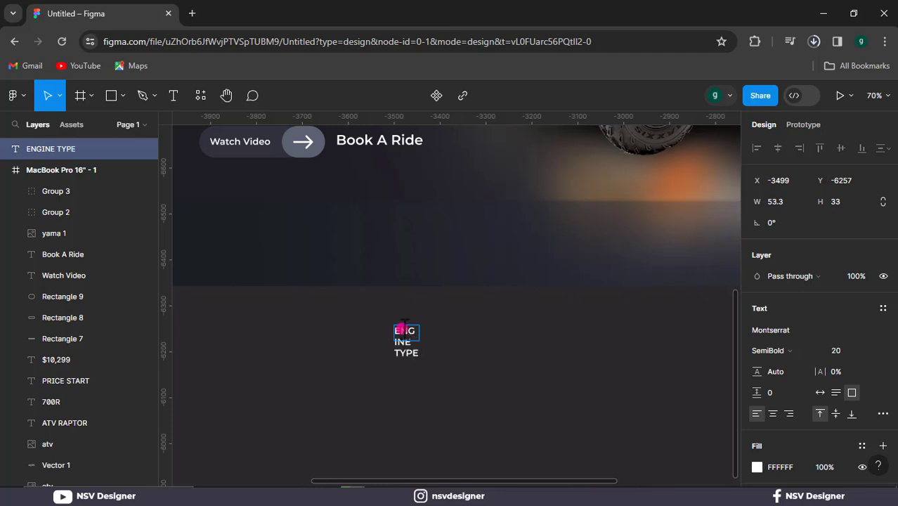
{"action": "key", "text": "ctrl+z"}
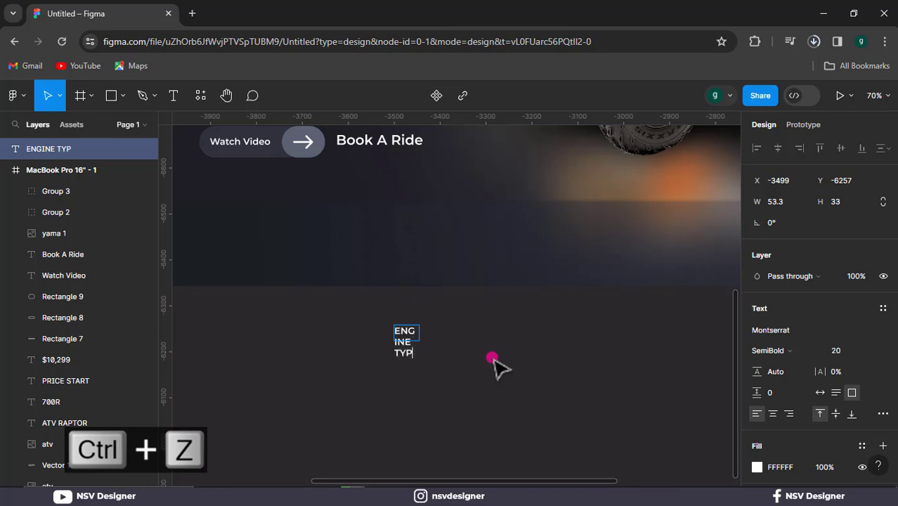
{"action": "key", "text": "Escape"}
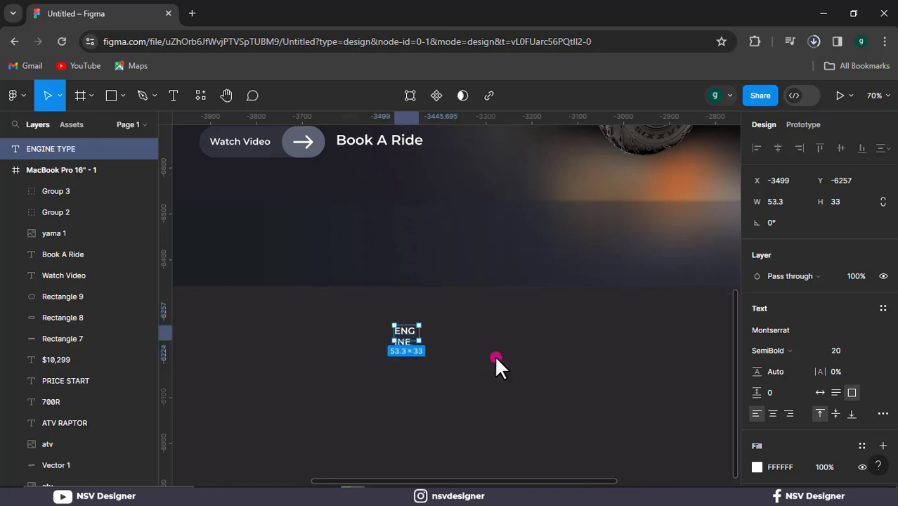
Undo a trial font size increase on ENGINE TYPE and widen its text box to about 181.
{"action": "left_click_drag", "start_coordinate": [837, 283], "coordinate": [853, 283]}
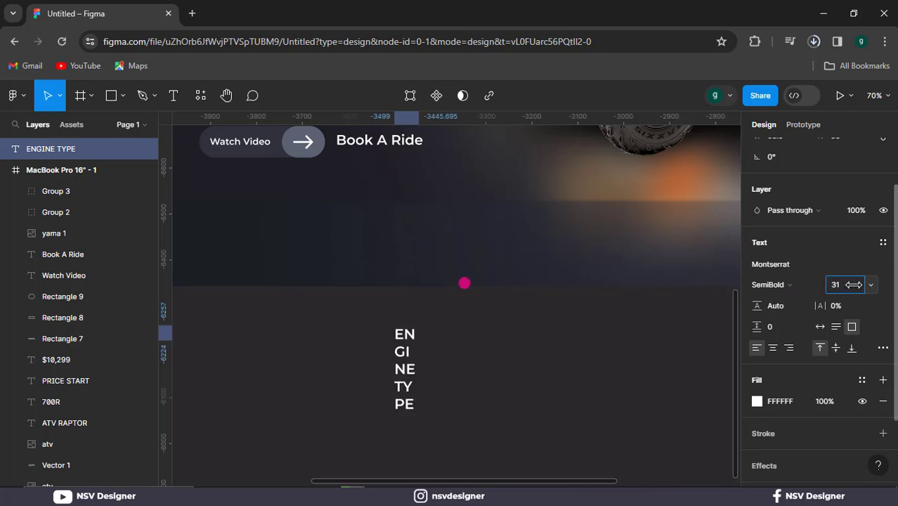
{"action": "key", "text": "ctrl+z"}
{"action": "left_click_drag", "start_coordinate": [420, 340], "coordinate": [464, 340]}
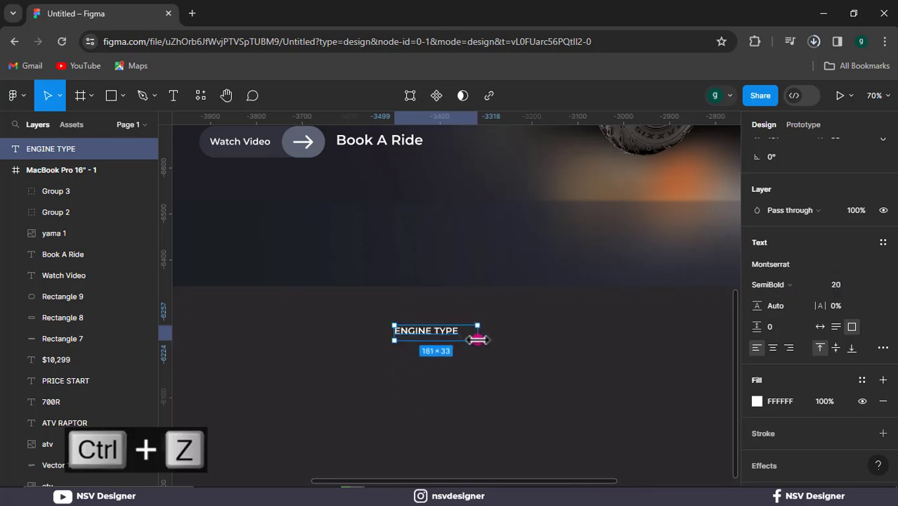
{"action": "key", "text": "Escape"}
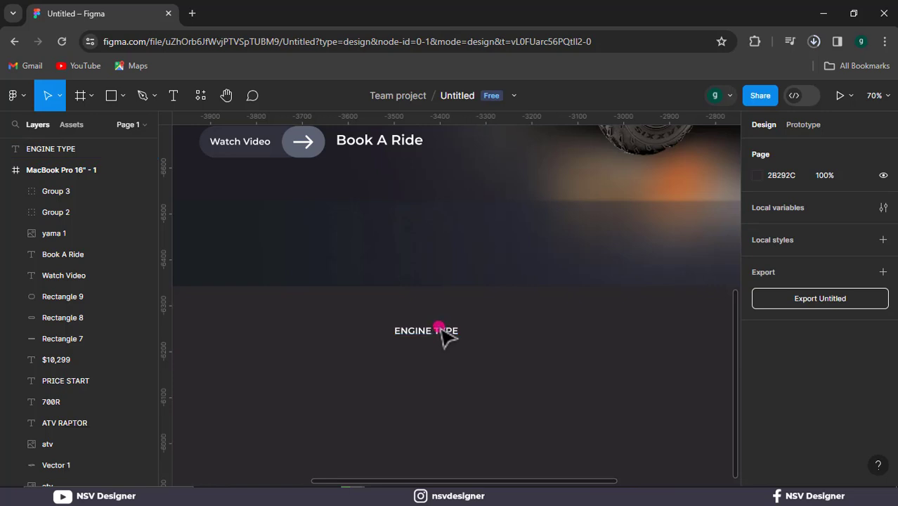
Duplicate the ENGINE TYPE text directly beneath the original and change the copy's text to 600 CC.
{"action": "left_click", "coordinate": [439, 327]}
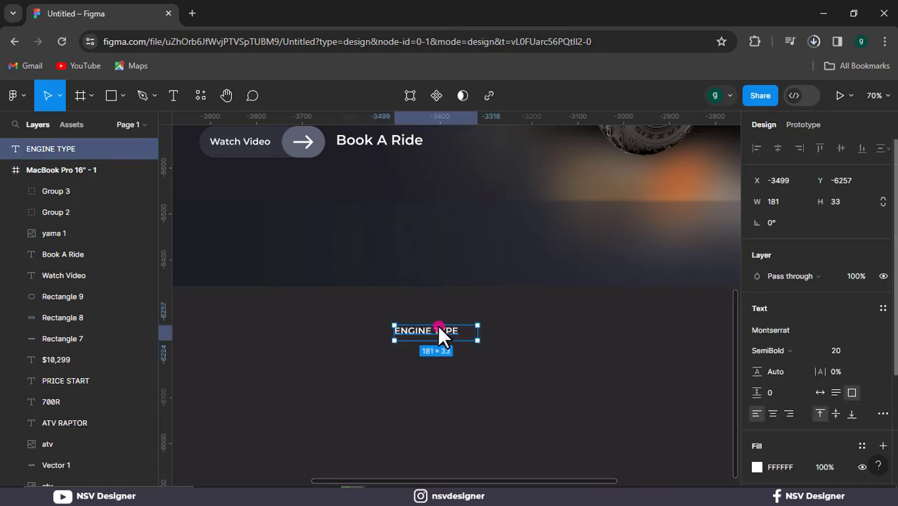
{"action": "left_click", "coordinate": [392, 354]}
{"action": "left_click_drag", "start_coordinate": [408, 342], "coordinate": [418, 351]}
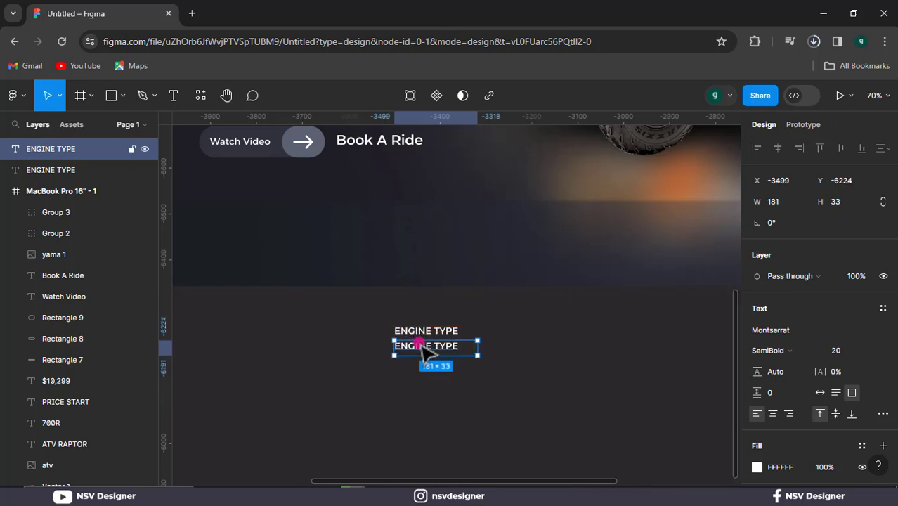
{"action": "double_click", "coordinate": [419, 346]}
{"action": "type", "text": "+"}
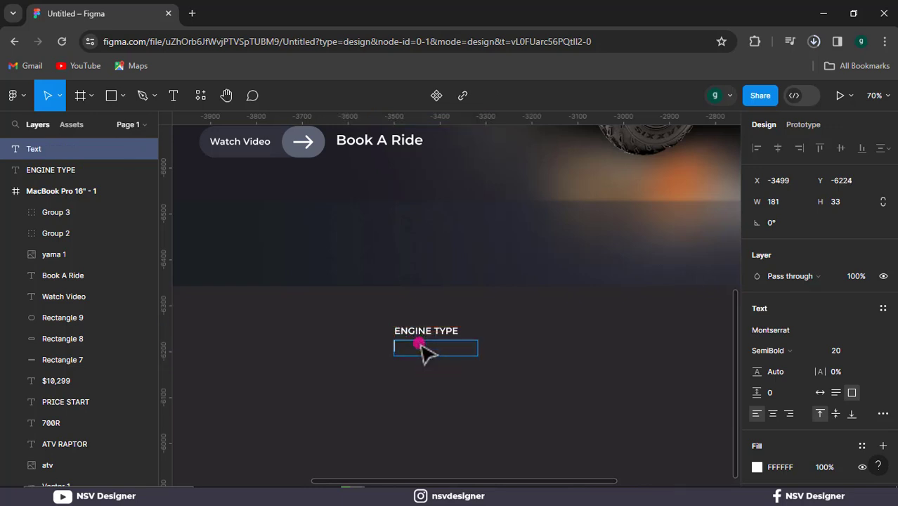
{"action": "type", "text": "00"}
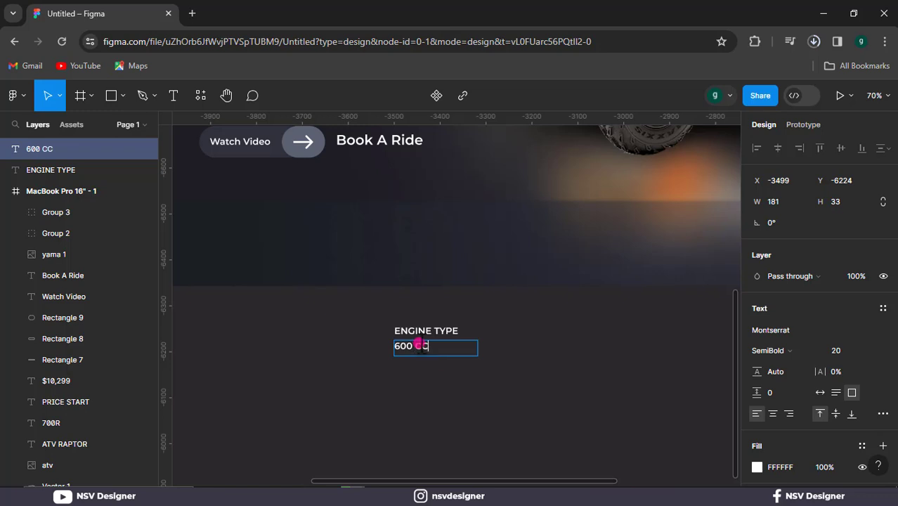
Change the font of the 600 CC text to Evogria.
{"action": "key", "text": "Escape"}
{"action": "left_click", "coordinate": [790, 330]}
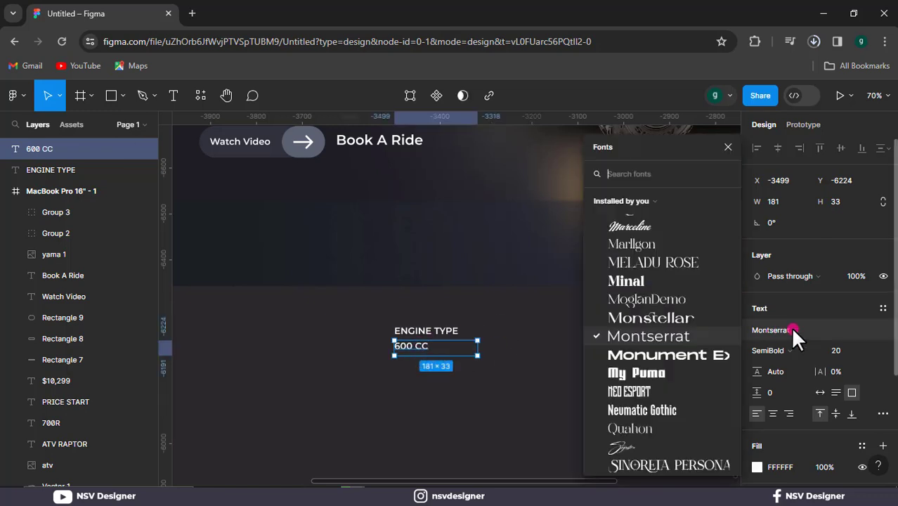
{"action": "type", "text": "ev"}
{"action": "left_click", "coordinate": [674, 197]}
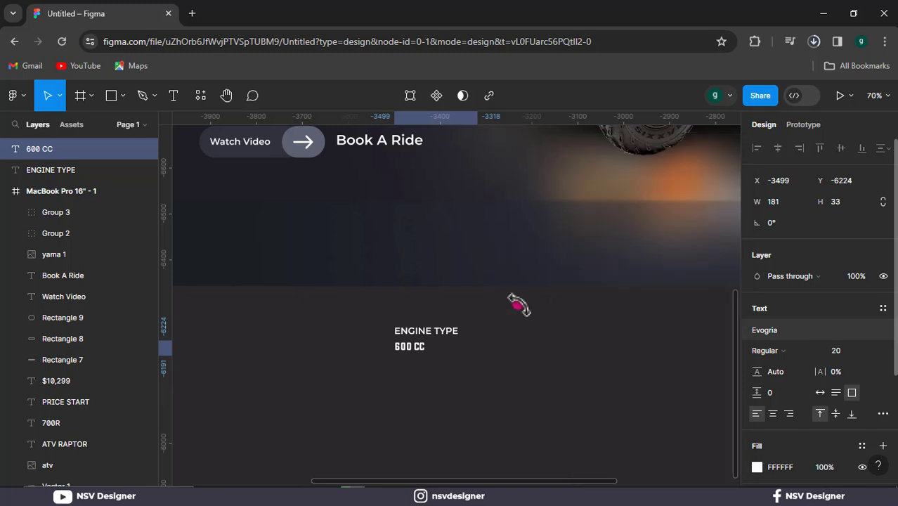
{"action": "left_click", "coordinate": [427, 369]}
{"action": "left_click_drag", "start_coordinate": [417, 348], "coordinate": [416, 353]}
{"action": "left_click_drag", "start_coordinate": [373, 300], "coordinate": [483, 384]}
{"action": "left_click_drag", "start_coordinate": [835, 404], "coordinate": [840, 404]}
{"action": "key", "text": "ctrl+z"}
{"action": "key", "text": "ctrl+z"}
{"action": "key", "text": "ctrl+z"}
{"action": "key", "text": "ctrl+z"}
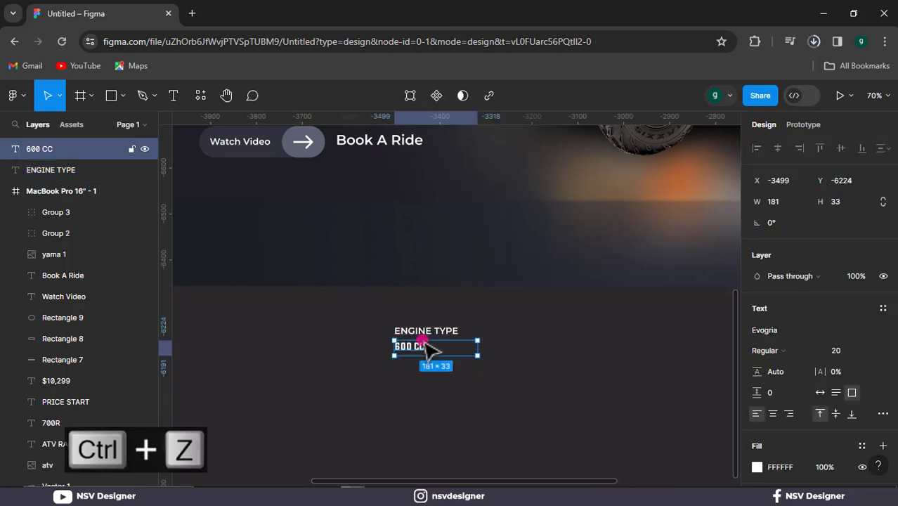
Set the font size of both the ENGINE TYPE and 600 CC texts to 25.
{"action": "left_click", "coordinate": [429, 329]}
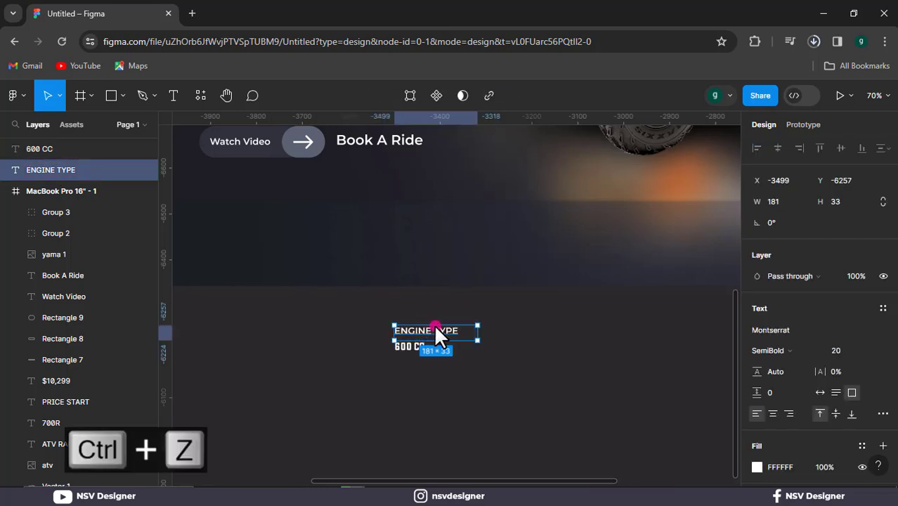
{"action": "left_click", "coordinate": [838, 349]}
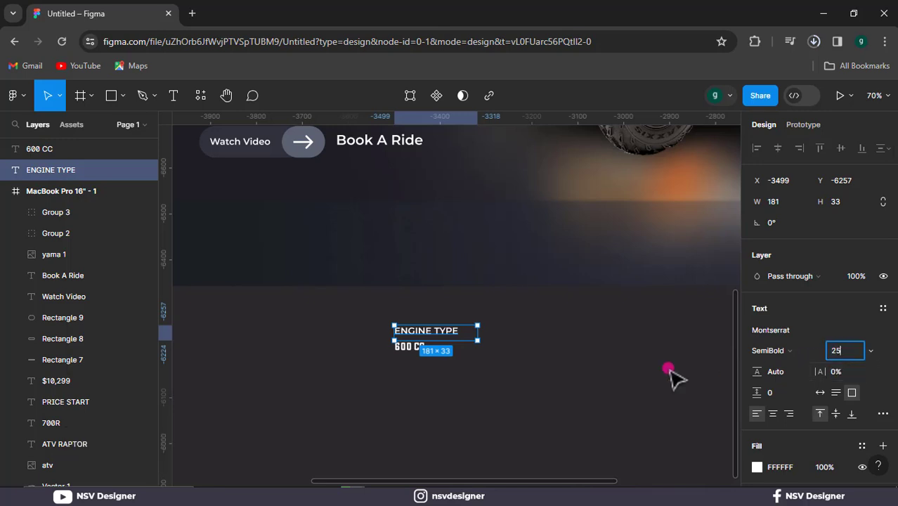
{"action": "left_click", "coordinate": [618, 373]}
{"action": "left_click", "coordinate": [421, 347]}
{"action": "left_click", "coordinate": [838, 350]}
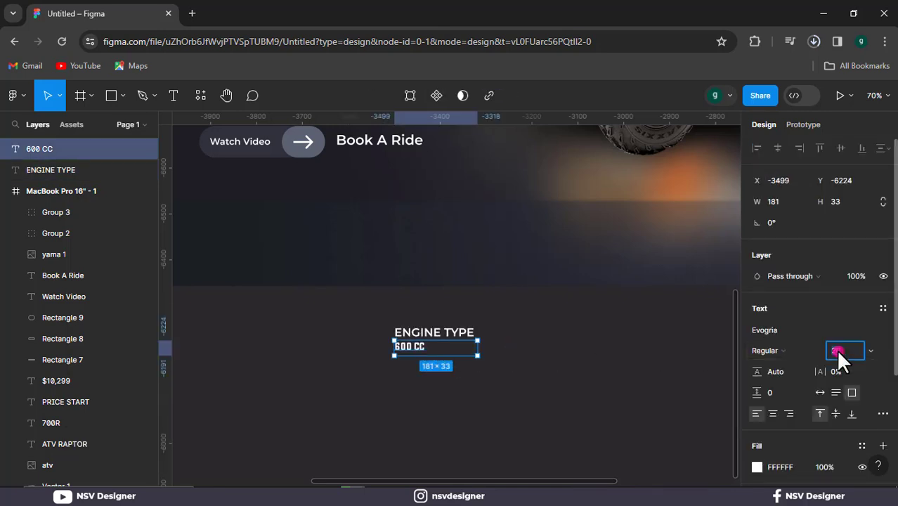
{"action": "type", "text": "25"}
{"action": "left_click", "coordinate": [613, 385]}
Move the ENGINE TYPE and 600 CC texts together from below the frame onto the dark strip along its lower edge.
{"action": "left_click_drag", "start_coordinate": [386, 328], "coordinate": [460, 366]}
{"action": "left_click_drag", "start_coordinate": [535, 348], "coordinate": [459, 356]}
{"action": "left_click_drag", "start_coordinate": [366, 348], "coordinate": [361, 252]}
{"action": "scroll", "coordinate": [364, 334], "scroll_direction": "down", "scroll_amount": 5}
{"action": "scroll", "coordinate": [403, 371], "scroll_direction": "up", "scroll_amount": 3}
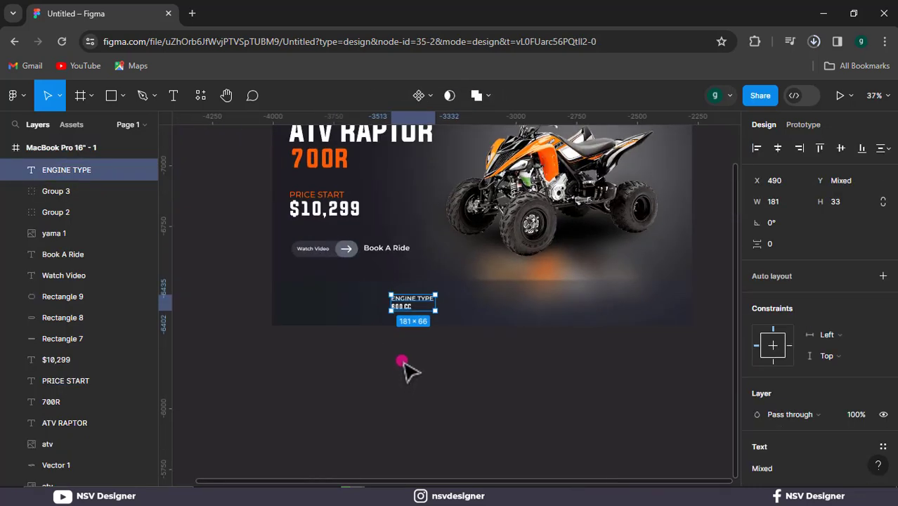
Duplicate the ENGINE TYPE and 600 CC pair across the strip to make a row of five evenly spaced pairs.
{"action": "left_click_drag", "start_coordinate": [421, 300], "coordinate": [499, 294]}
{"action": "left_click_drag", "start_coordinate": [510, 357], "coordinate": [390, 358]}
{"action": "left_click_drag", "start_coordinate": [399, 309], "coordinate": [545, 298]}
{"action": "left_click", "coordinate": [608, 315]}
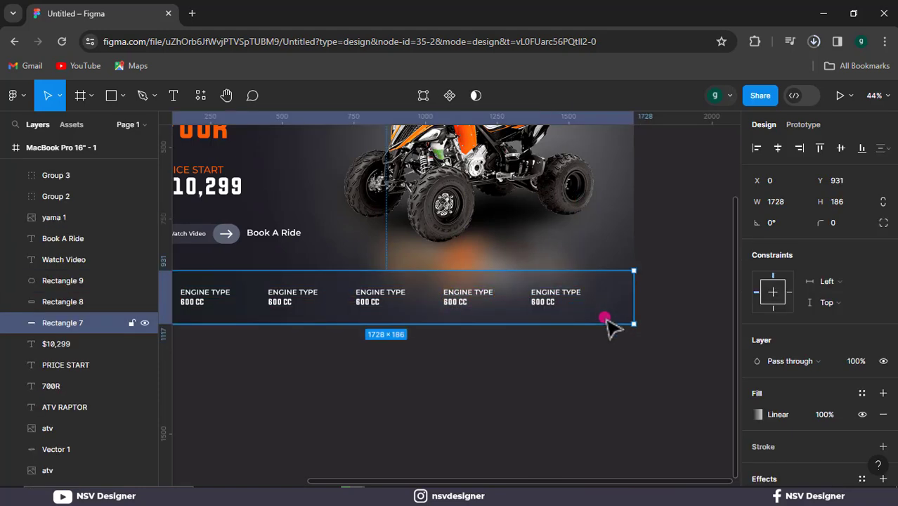
{"action": "left_click_drag", "start_coordinate": [632, 347], "coordinate": [222, 291]}
{"action": "left_click", "coordinate": [563, 277], "text": "shift"}
{"action": "left_click", "coordinate": [610, 249], "text": "shift"}
{"action": "left_click", "coordinate": [558, 244], "text": "shift"}
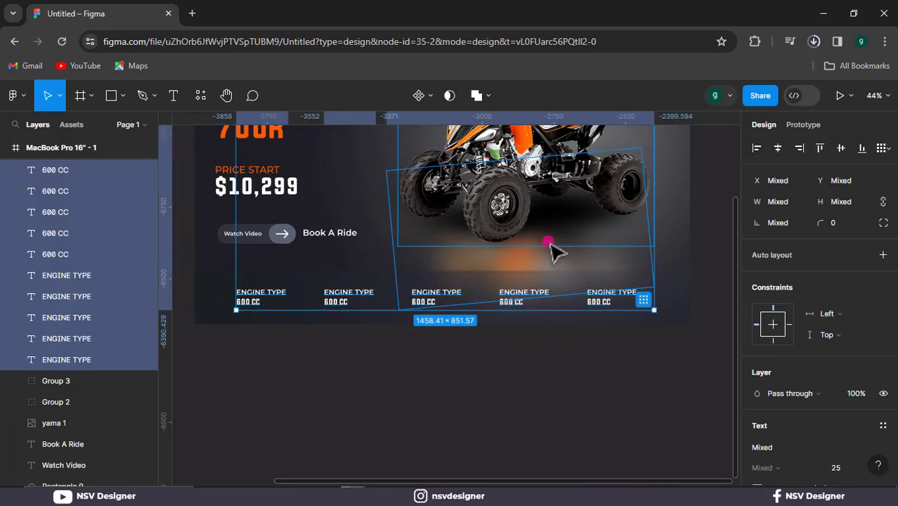
{"action": "left_click", "coordinate": [401, 256], "text": "shift"}
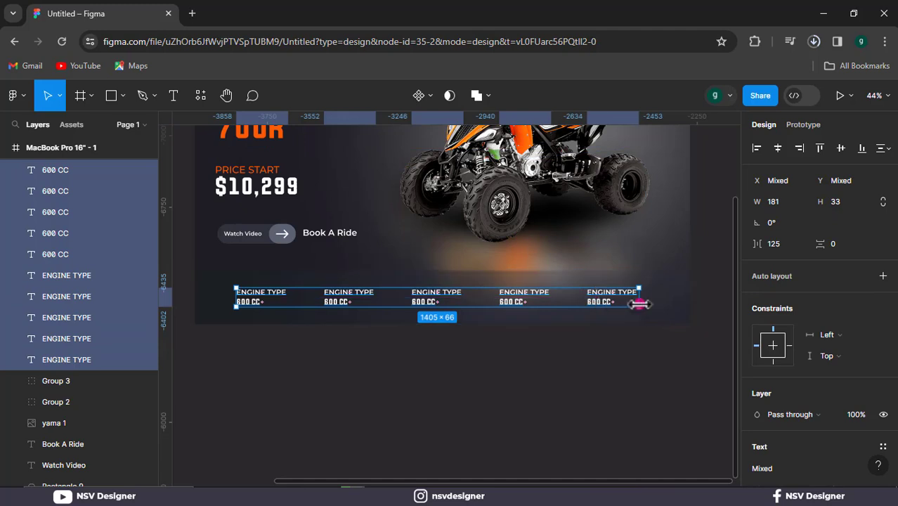
{"action": "mouse_move", "coordinate": [639, 304]}
{"action": "left_mouse_down"}
{"action": "mouse_move", "coordinate": [537, 305]}
{"action": "mouse_move", "coordinate": [631, 312]}
{"action": "left_mouse_up"}
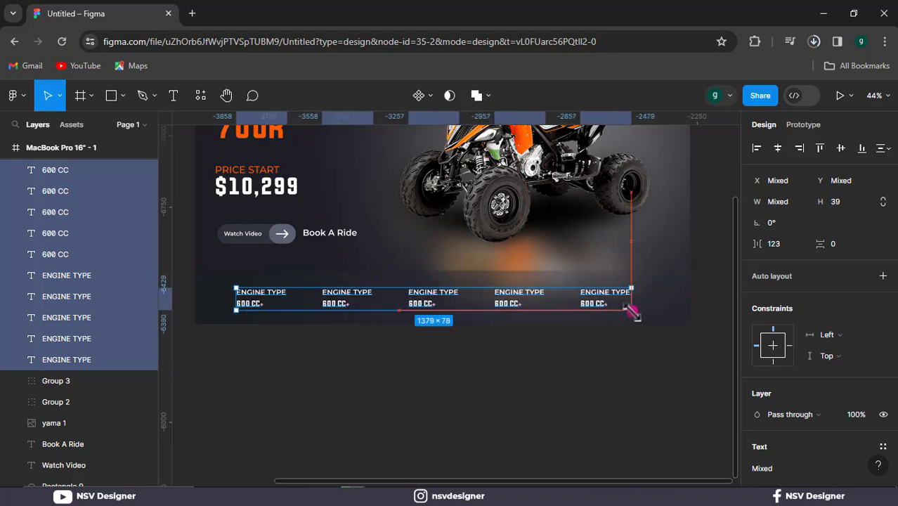
{"action": "key", "text": "ctrl+z"}
{"action": "left_click", "coordinate": [605, 345]}
{"action": "left_click", "coordinate": [612, 298]}
{"action": "left_click", "coordinate": [604, 344]}
Change the second column's heading to BORE X STROKE and widen its text box so it fits on one line.
{"action": "scroll", "coordinate": [600, 342], "scroll_direction": "up", "scroll_amount": 2}
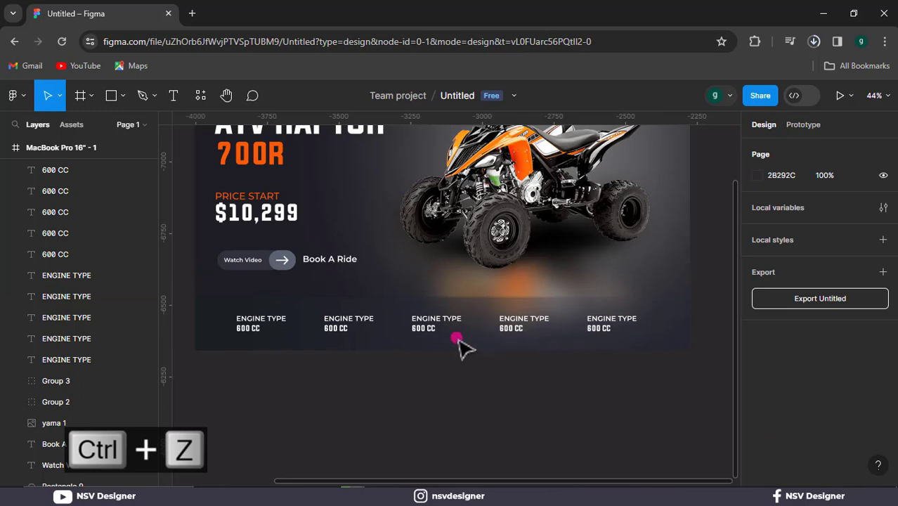
{"action": "scroll", "coordinate": [311, 344], "scroll_direction": "up", "scroll_amount": 3}
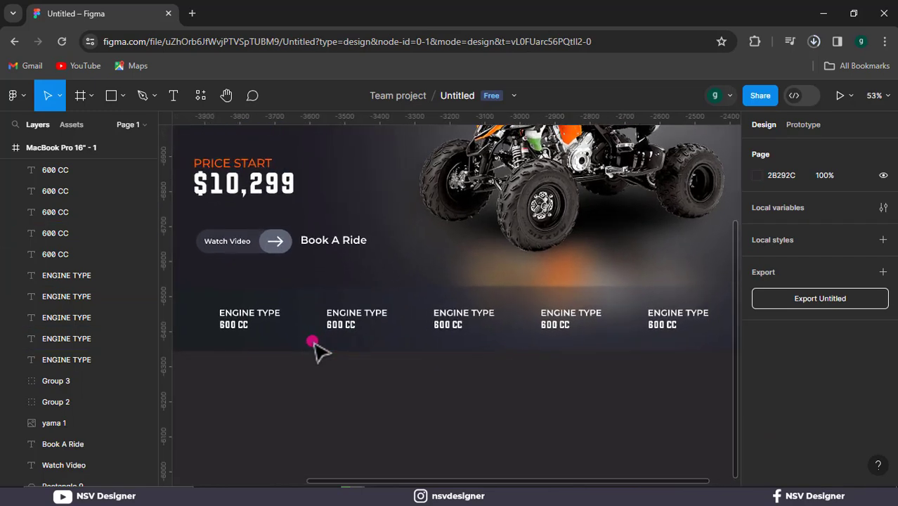
{"action": "left_click", "coordinate": [368, 321]}
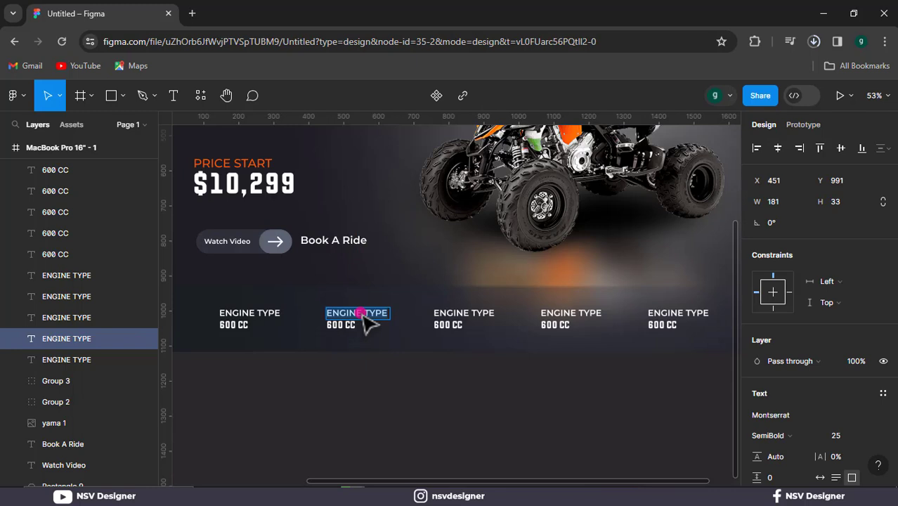
{"action": "type", "text": "BROE"}
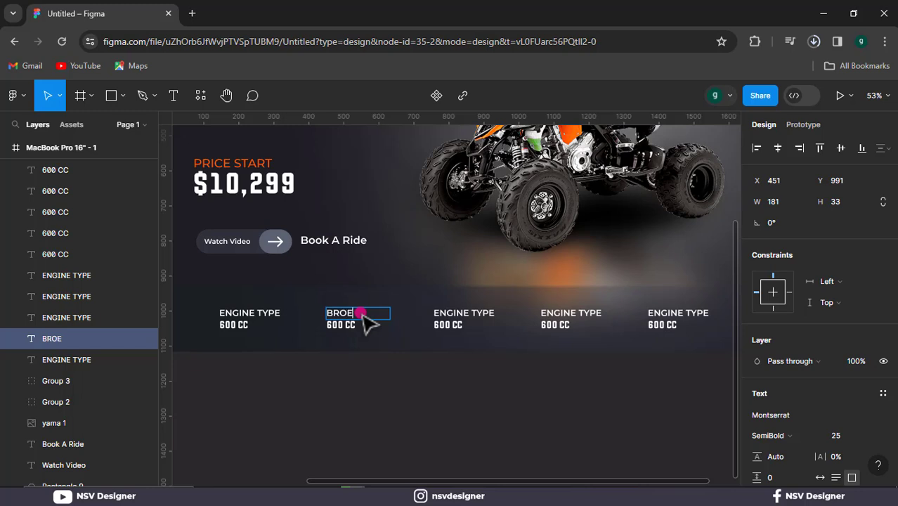
{"action": "key", "text": "BackSpace"}
{"action": "key", "text": "BackSpace"}
{"action": "key", "text": "BackSpace"}
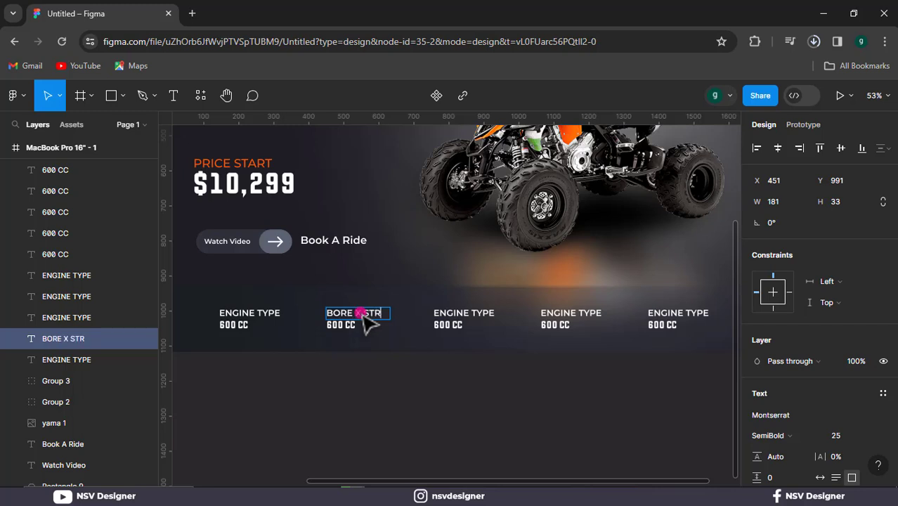
{"action": "type", "text": "ORE X STROKE"}
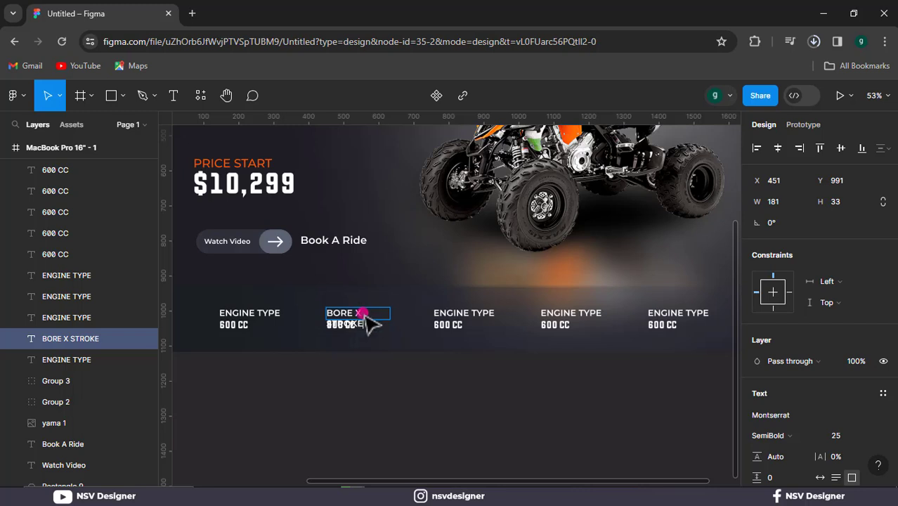
{"action": "key", "text": "Escape"}
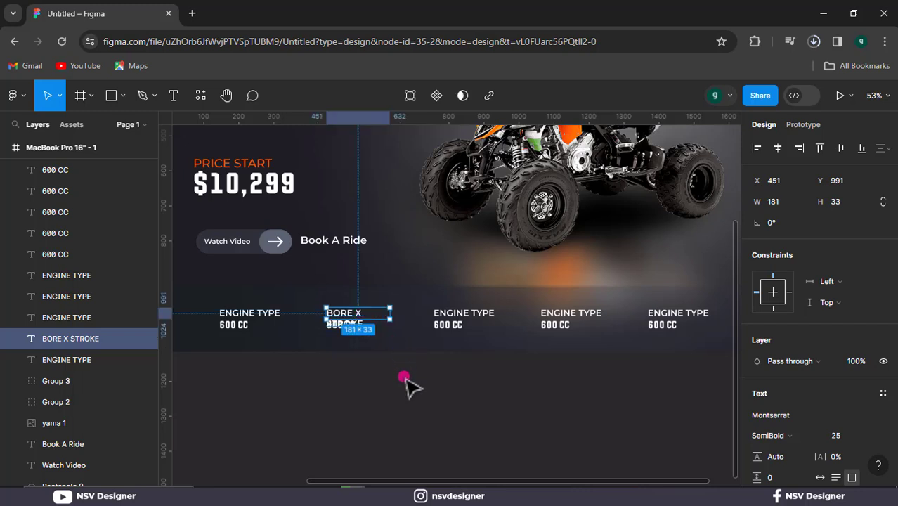
{"action": "left_click", "coordinate": [385, 328]}
{"action": "left_click", "coordinate": [362, 315]}
{"action": "left_click_drag", "start_coordinate": [392, 321], "coordinate": [407, 317]}
{"action": "left_click", "coordinate": [371, 360]}
Change the value under BORE X STROKE to 102.0 MM.
{"action": "left_click", "coordinate": [353, 332]}
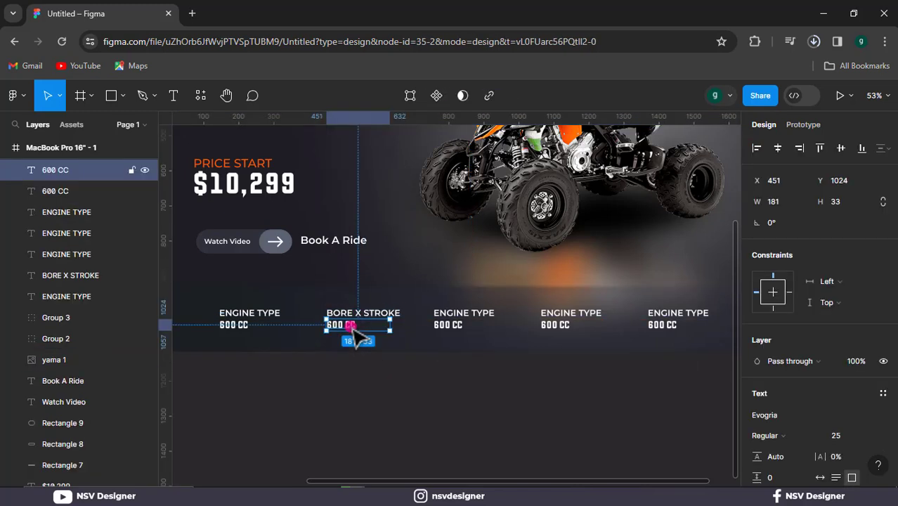
{"action": "type", "text": "102.0"}
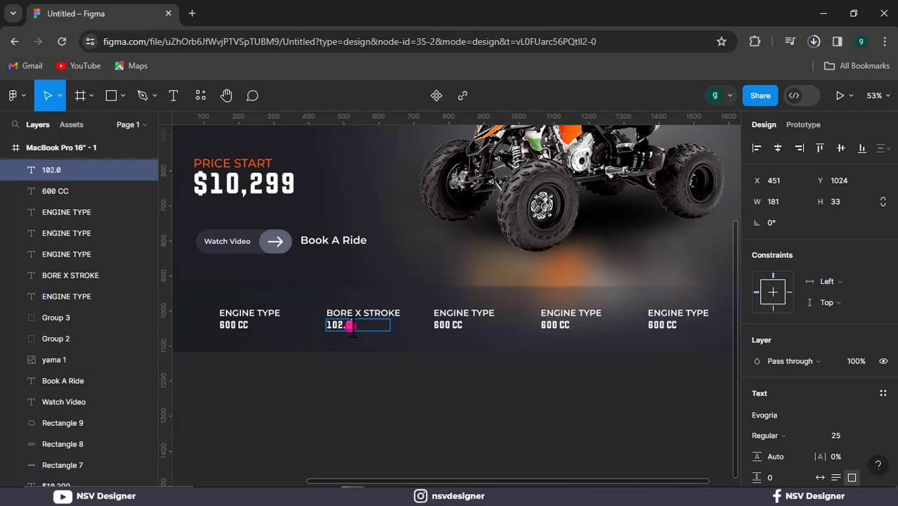
{"action": "type", "text": " MM"}
Change the third column's heading to CLEARENCE and its value to 9.4 IN.
{"action": "left_click", "coordinate": [471, 311]}
{"action": "double_click", "coordinate": [473, 309]}
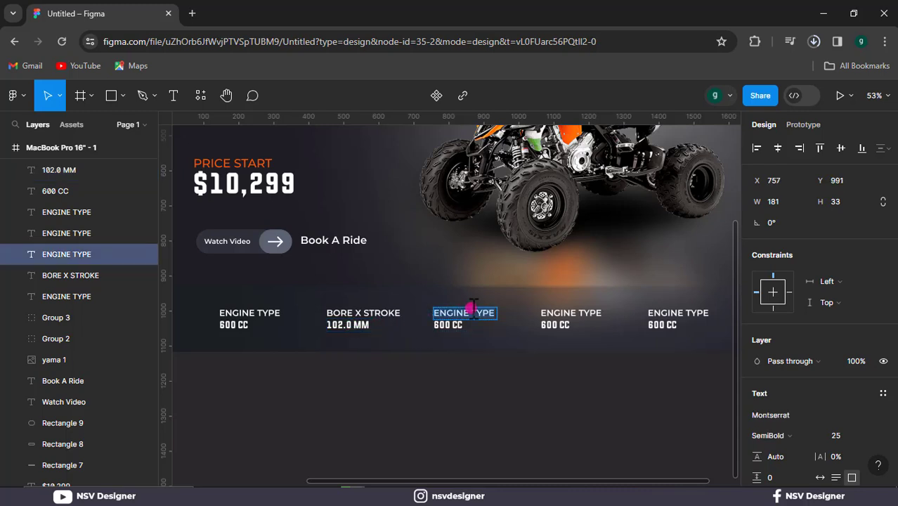
{"action": "type", "text": "CLEA"}
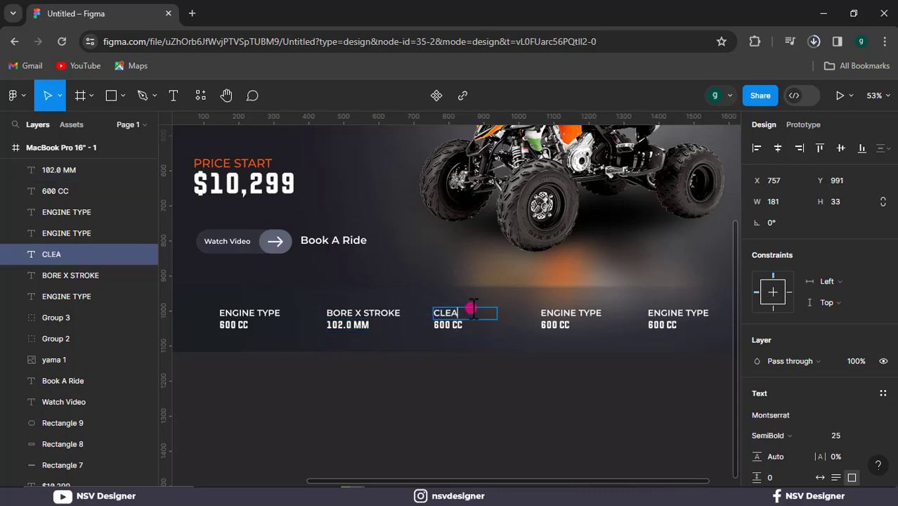
{"action": "type", "text": "RENCE"}
{"action": "double_click", "coordinate": [441, 324]}
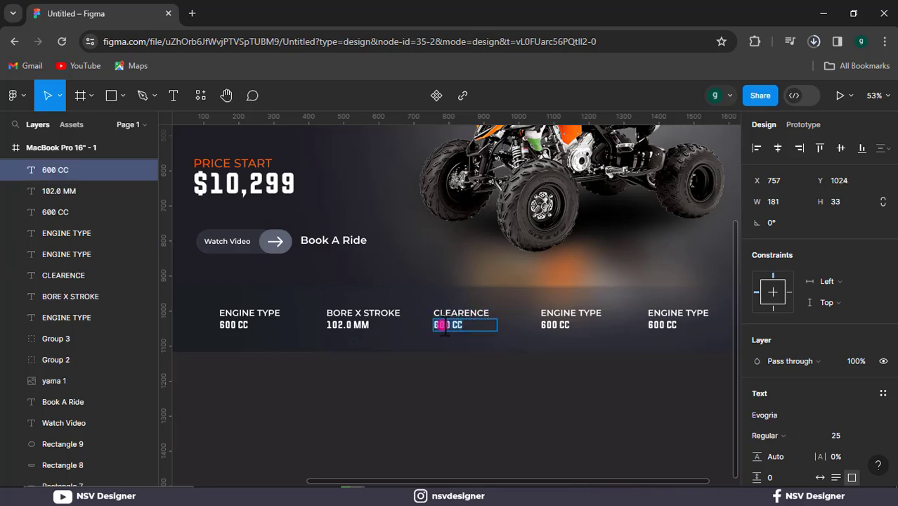
{"action": "type", "text": "9.4 IN"}
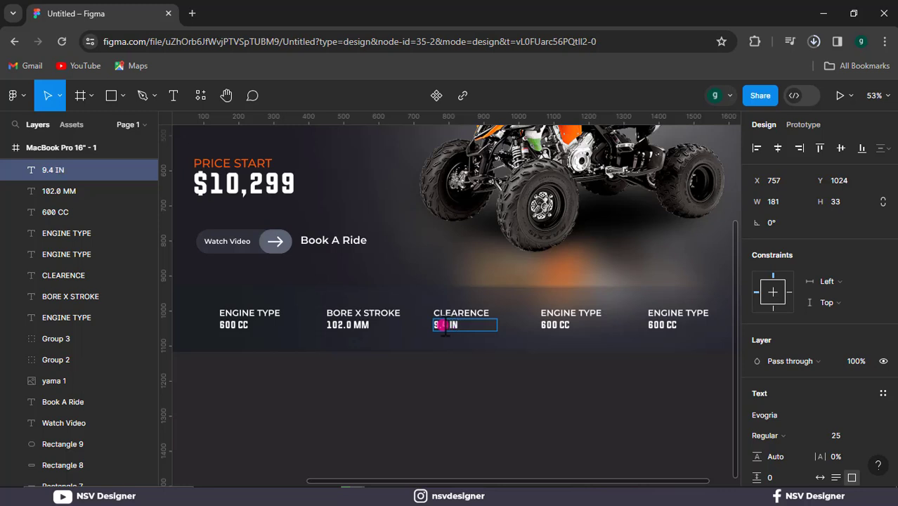
Change the fourth column to SHOCKS with the value ADJUSTABLE SHOCK, widening the value's text box to about 225.
{"action": "left_click", "coordinate": [572, 310]}
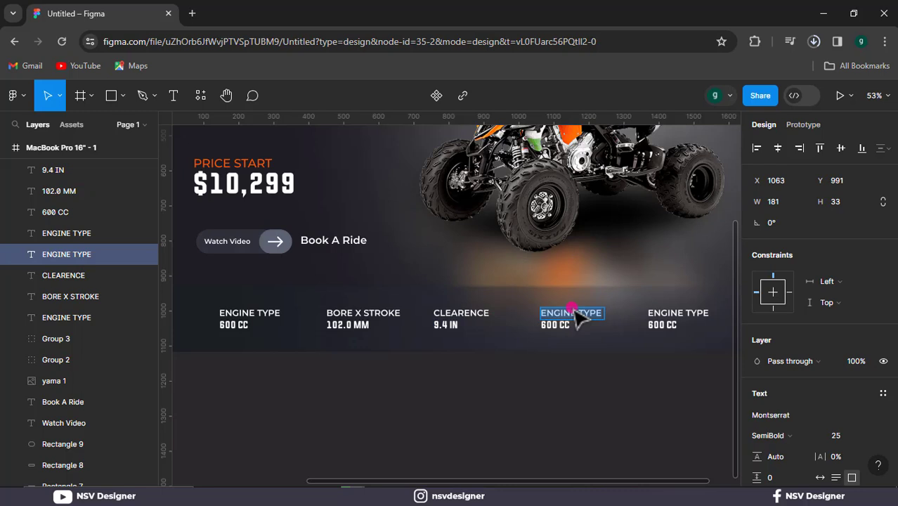
{"action": "type", "text": "SHOCKS"}
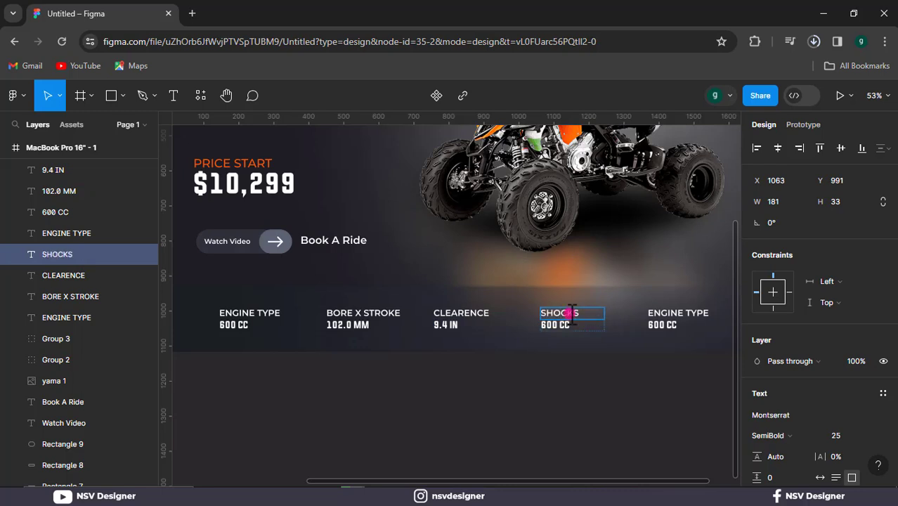
{"action": "left_click", "coordinate": [564, 327]}
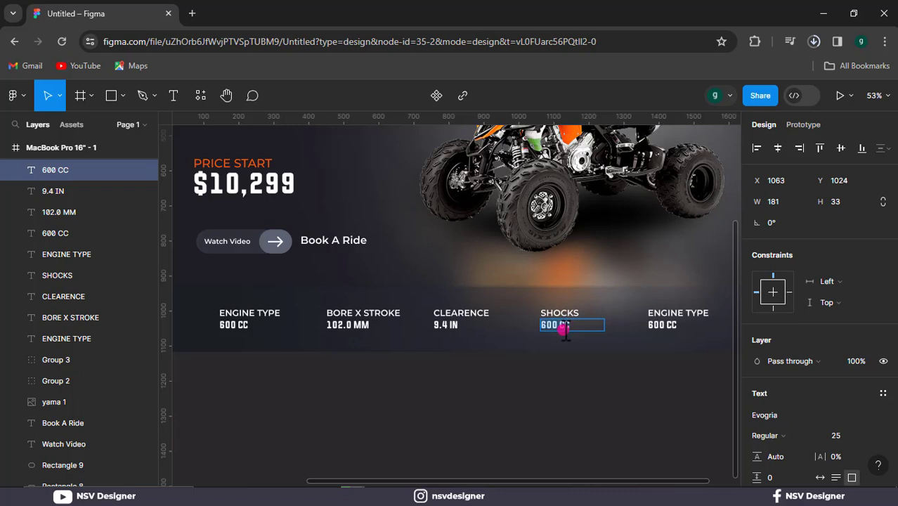
{"action": "type", "text": "ADJUSTABLE S"}
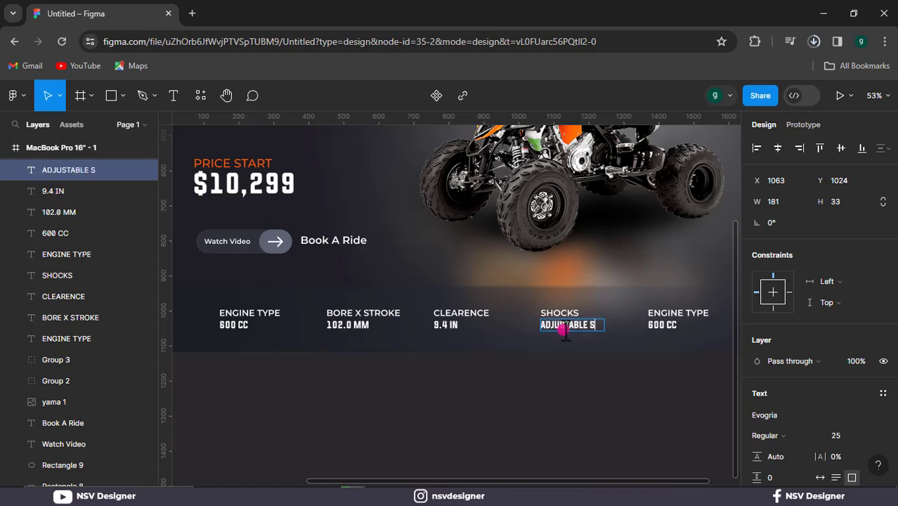
{"action": "type", "text": "HOCK"}
{"action": "key", "text": "Escape"}
{"action": "left_click_drag", "start_coordinate": [606, 334], "coordinate": [622, 336]}
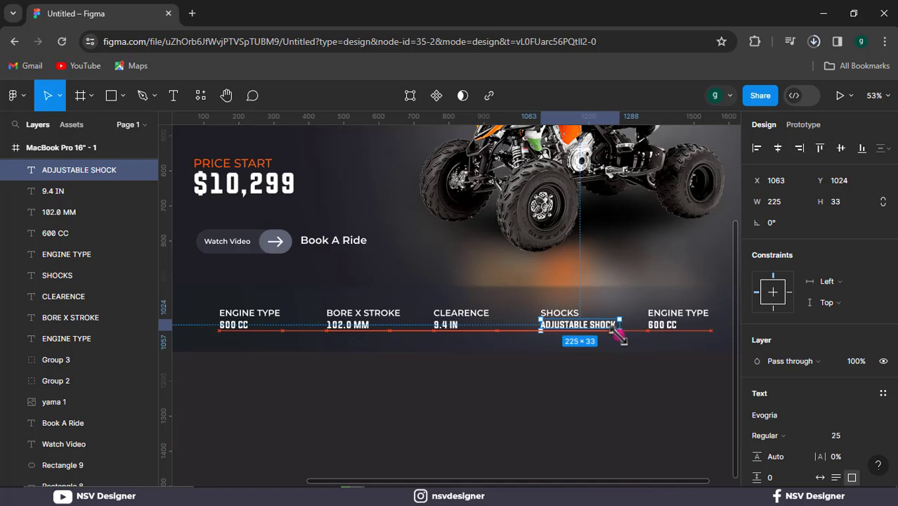
{"action": "left_click", "coordinate": [641, 384]}
Change the fifth column's heading to SUSPENSION and its value to DOUBE A ARM.
{"action": "left_click_drag", "start_coordinate": [647, 387], "coordinate": [553, 374]}
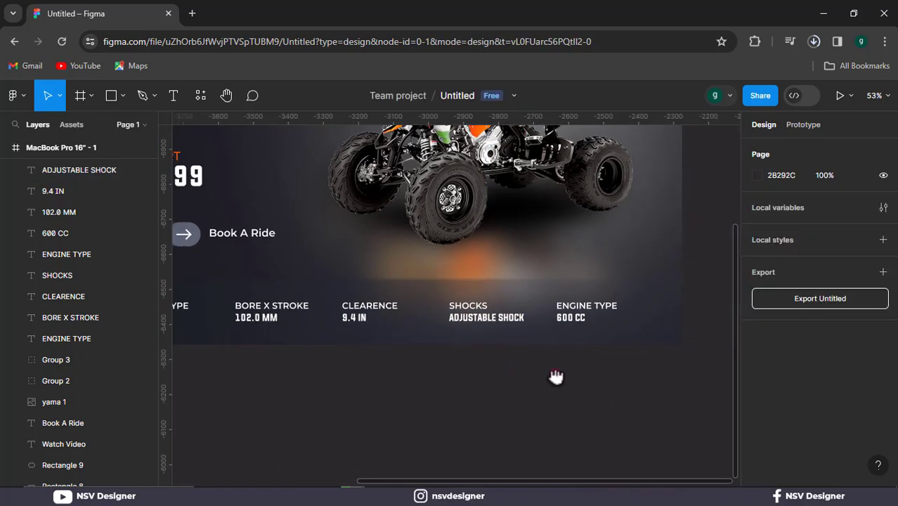
{"action": "double_click", "coordinate": [595, 306]}
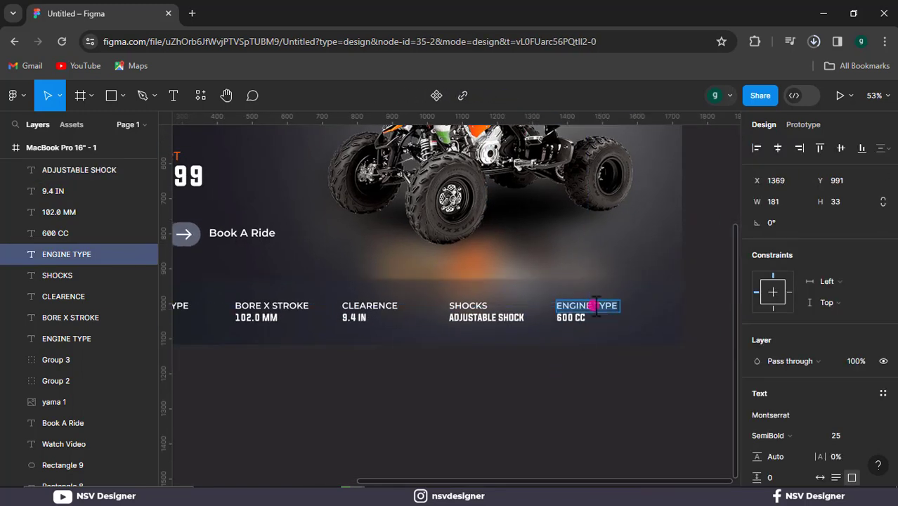
{"action": "type", "text": "SUSPENSION"}
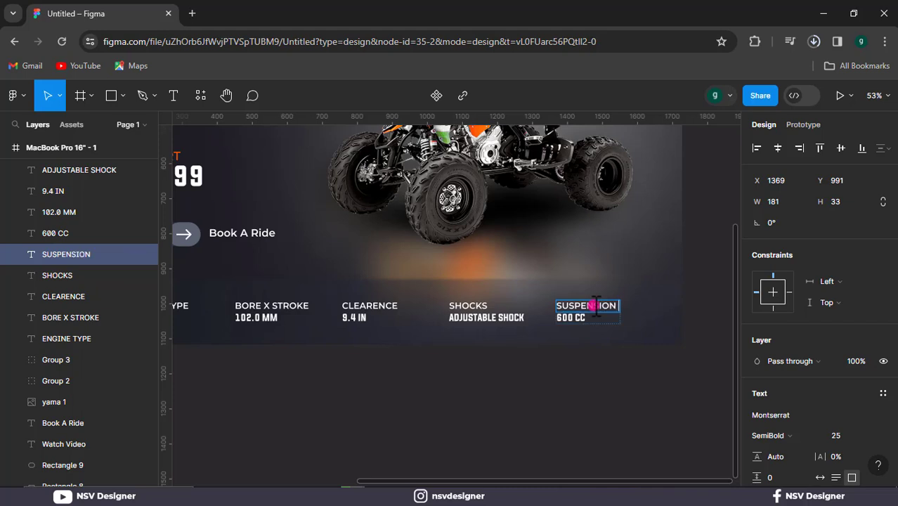
{"action": "left_click", "coordinate": [581, 318]}
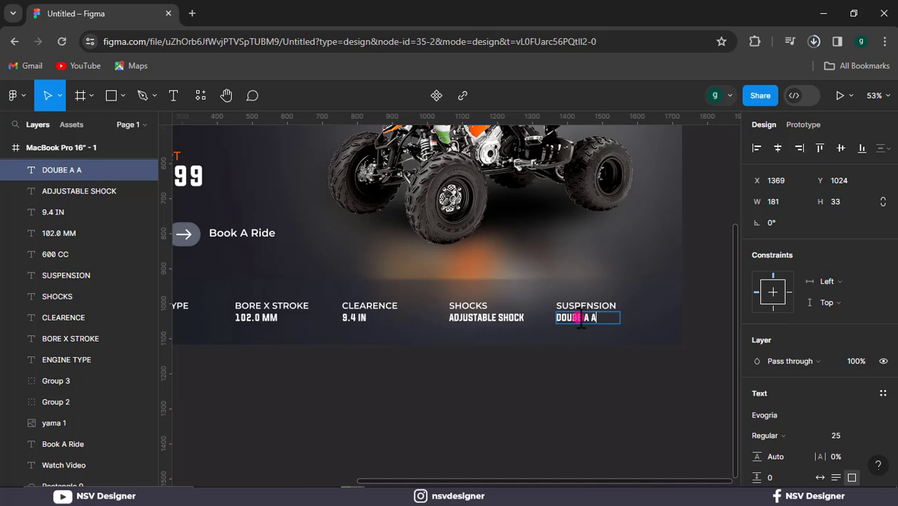
{"action": "left_click", "coordinate": [581, 359]}
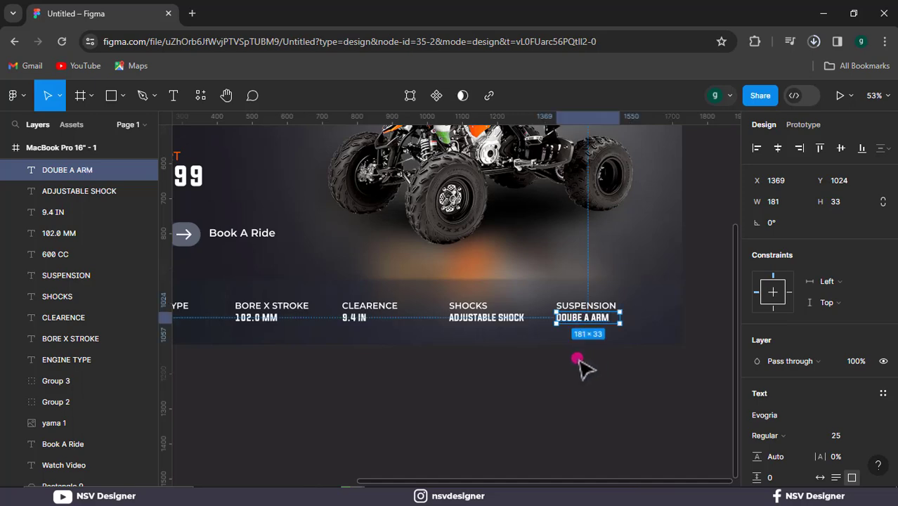
{"action": "scroll", "coordinate": [510, 358], "scroll_direction": "down", "scroll_amount": 1}
{"action": "left_click_drag", "start_coordinate": [491, 377], "coordinate": [604, 459]}
{"action": "left_click_drag", "start_coordinate": [554, 440], "coordinate": [527, 456]}
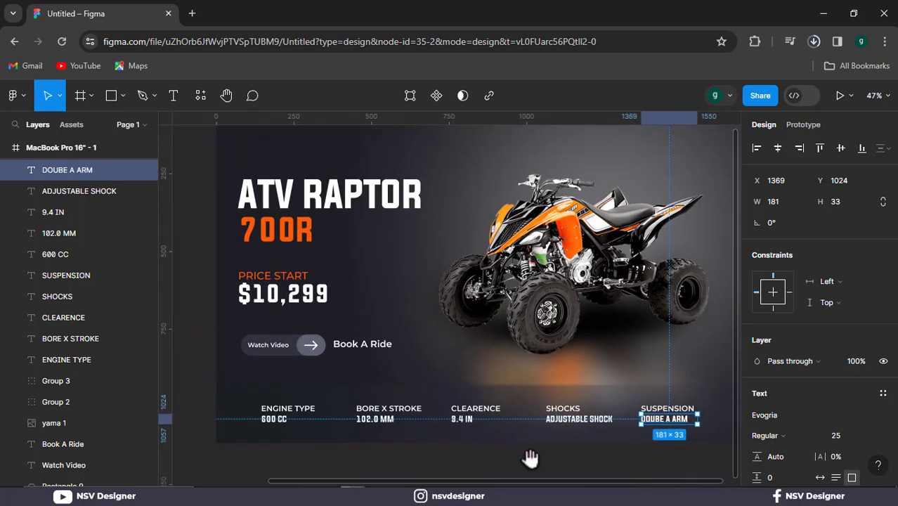
Add the text 01 in the empty canvas just beside the frame and set its font size to 46.
{"action": "scroll", "coordinate": [579, 456], "scroll_direction": "down", "scroll_amount": 2}
{"action": "left_click", "coordinate": [636, 371]}
{"action": "scroll", "coordinate": [636, 371], "scroll_direction": "right", "scroll_amount": 2}
{"action": "scroll", "coordinate": [636, 371], "scroll_direction": "down", "scroll_amount": 1}
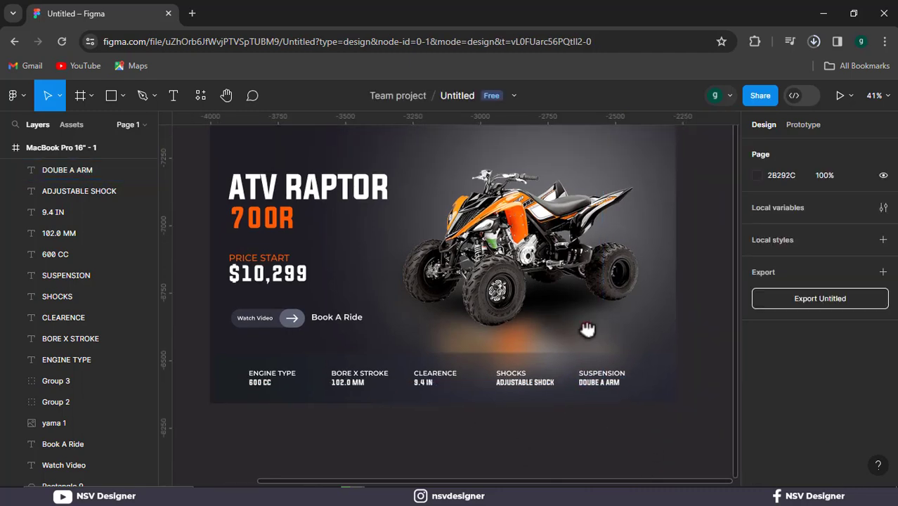
{"action": "scroll", "coordinate": [670, 299], "scroll_direction": "right", "scroll_amount": 2}
{"action": "scroll", "coordinate": [657, 299], "scroll_direction": "up", "scroll_amount": 1}
{"action": "left_click_drag", "start_coordinate": [677, 260], "coordinate": [654, 327]}
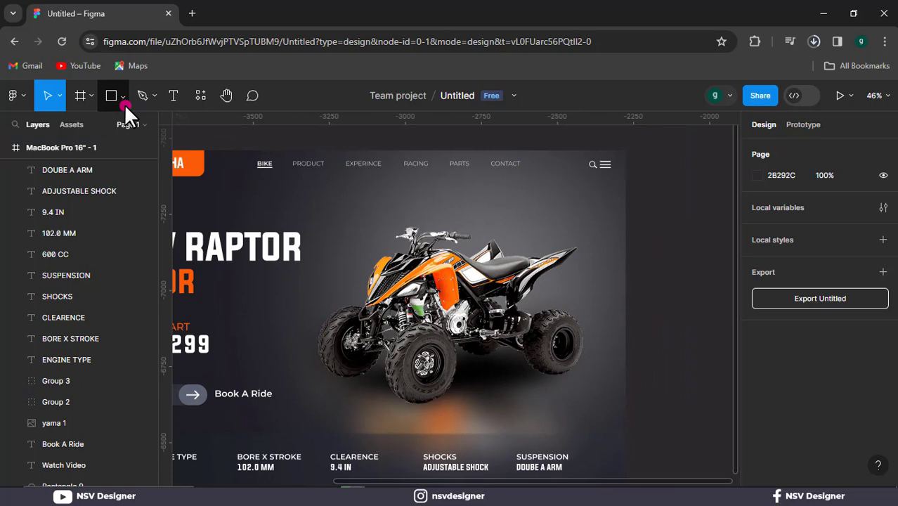
{"action": "left_click", "coordinate": [172, 95]}
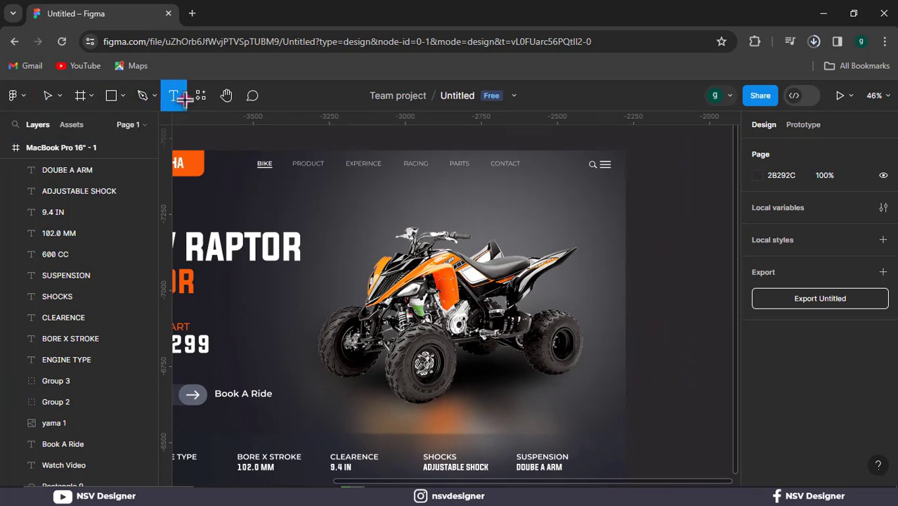
{"action": "left_click", "coordinate": [653, 241]}
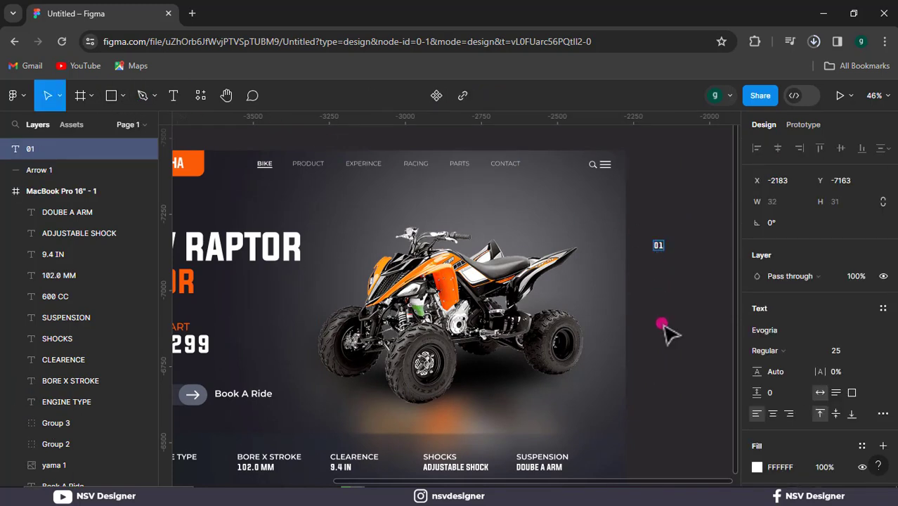
{"action": "key", "text": "Escape"}
{"action": "left_click", "coordinate": [835, 350]}
{"action": "left_click_drag", "start_coordinate": [835, 351], "coordinate": [864, 354]}
{"action": "left_click", "coordinate": [677, 301]}
Duplicate the 01 text directly below itself and change the copy to 02.
{"action": "left_click_drag", "start_coordinate": [662, 252], "coordinate": [664, 291]}
{"action": "double_click", "coordinate": [664, 290]}
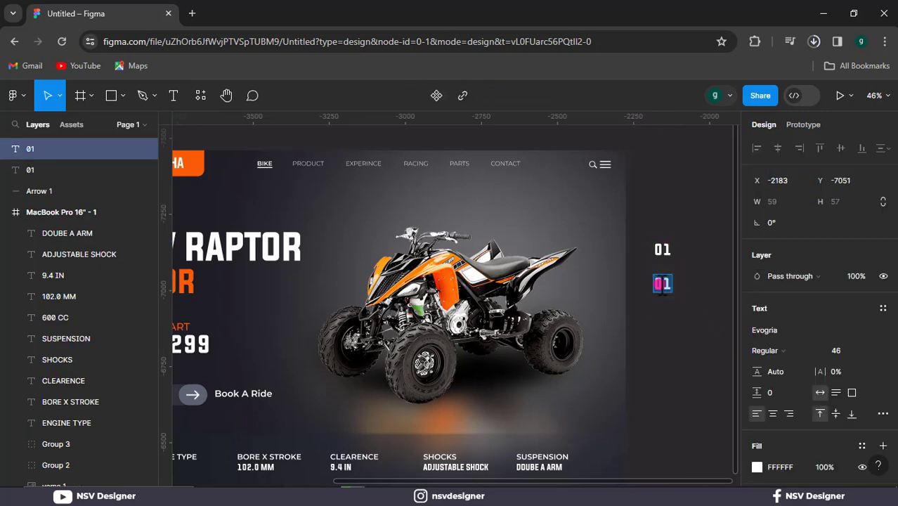
{"action": "left_click", "coordinate": [682, 322]}
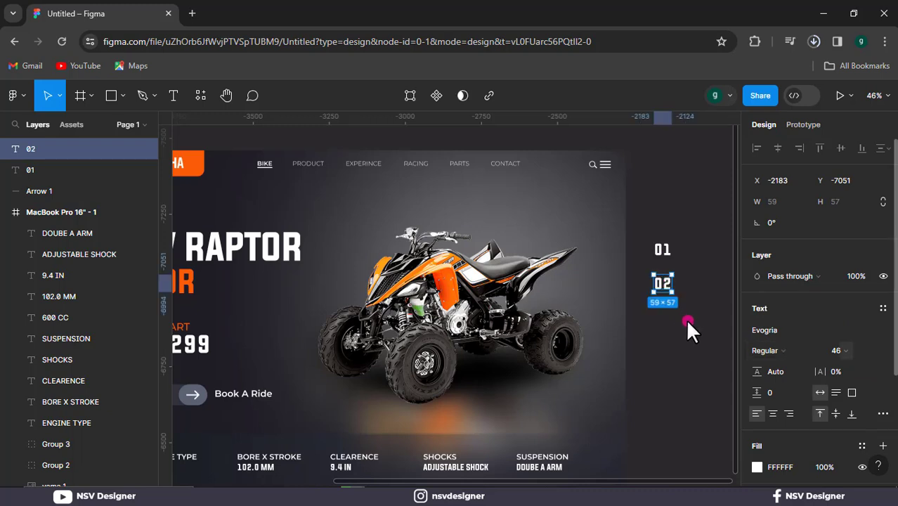
Reduce the 02 text's font size to 27 and move it closer beneath 01.
{"action": "left_click_drag", "start_coordinate": [847, 351], "coordinate": [831, 354]}
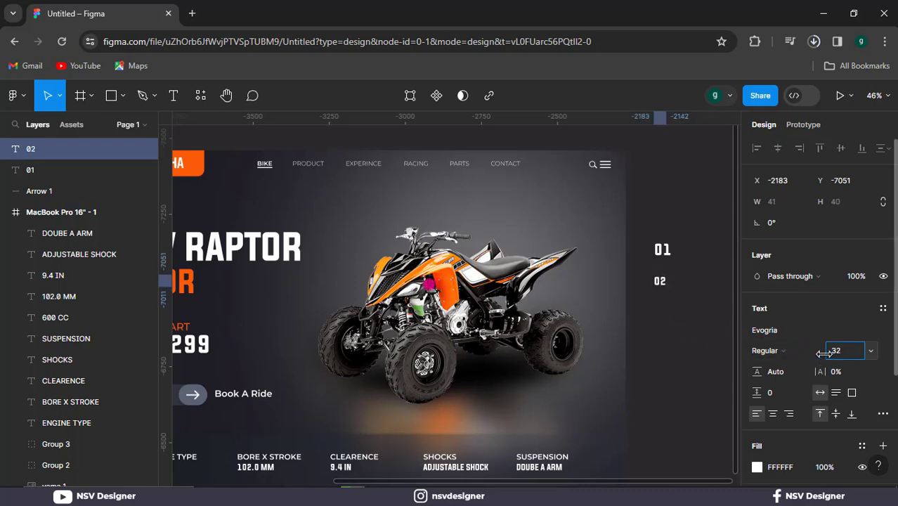
{"action": "left_click", "coordinate": [627, 300]}
{"action": "left_click_drag", "start_coordinate": [656, 281], "coordinate": [647, 252]}
{"action": "scroll", "coordinate": [679, 288], "scroll_direction": "up", "scroll_amount": 5}
{"action": "left_click", "coordinate": [677, 286]}
{"action": "left_click", "coordinate": [667, 262]}
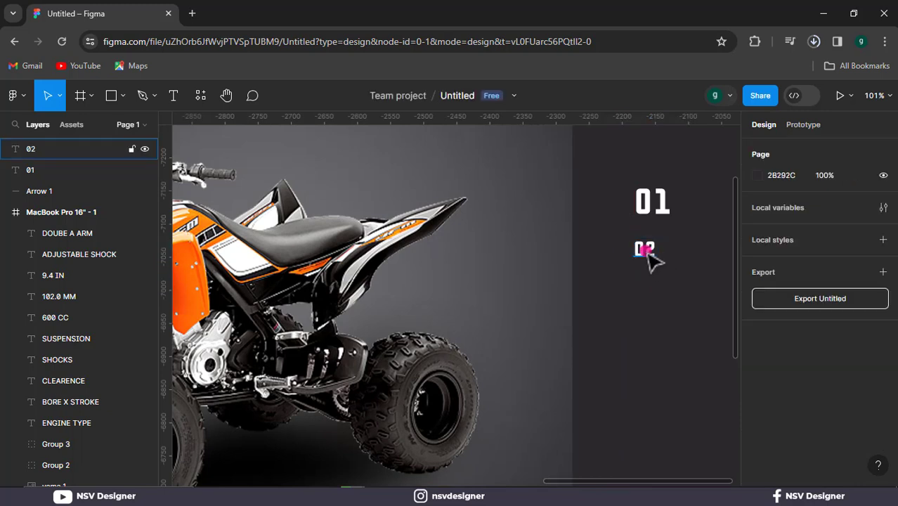
Duplicate the small number above the large one and renumber the three texts 01, 02 and 03 from top to bottom.
{"action": "left_click_drag", "start_coordinate": [647, 253], "coordinate": [655, 149]}
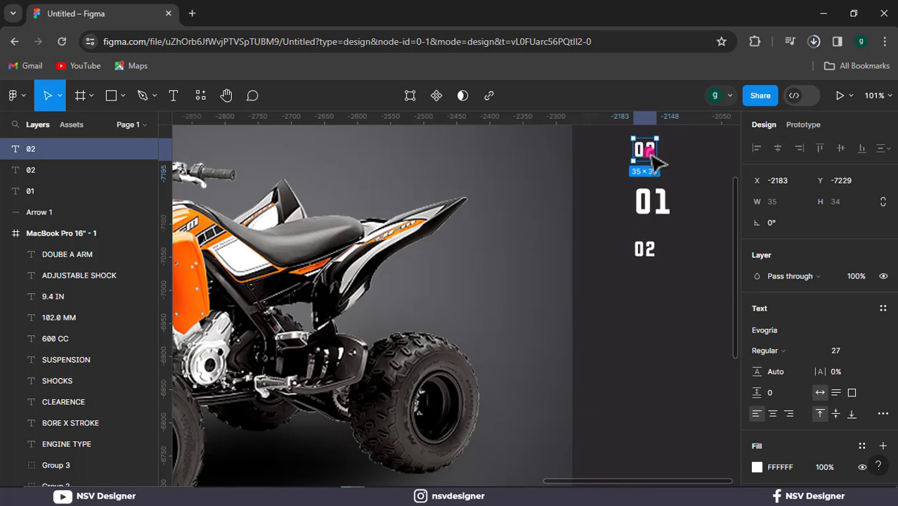
{"action": "double_click", "coordinate": [650, 153]}
{"action": "left_click", "coordinate": [645, 148]}
{"action": "key", "text": "BackSpace"}
{"action": "type", "text": "1"}
{"action": "double_click", "coordinate": [659, 196]}
{"action": "type", "text": "02"}
{"action": "double_click", "coordinate": [653, 247]}
{"action": "type", "text": "03"}
{"action": "key", "text": "Escape"}
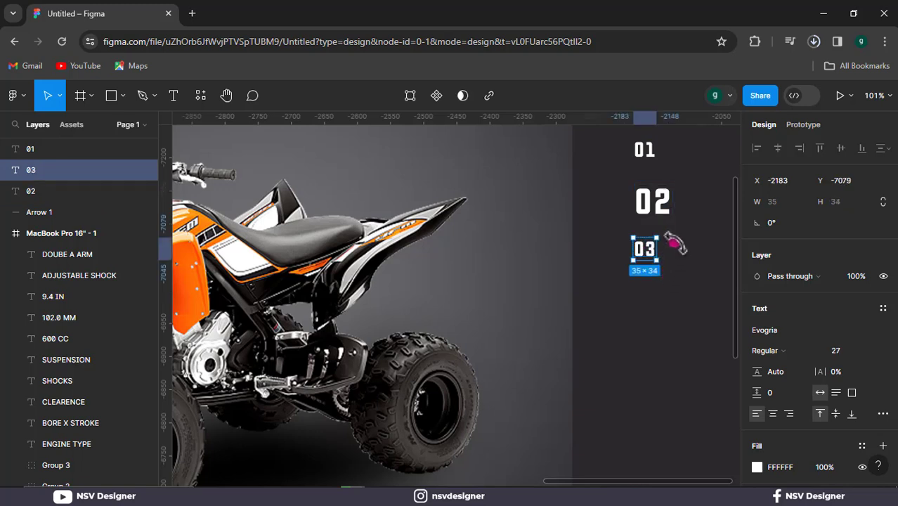
Move the three numbers into the frame behind the ATV's rear, spacing 01 and 03 farther from 02.
{"action": "left_click_drag", "start_coordinate": [694, 149], "coordinate": [640, 284]}
{"action": "left_click_drag", "start_coordinate": [661, 207], "coordinate": [550, 299]}
{"action": "left_click", "coordinate": [573, 327]}
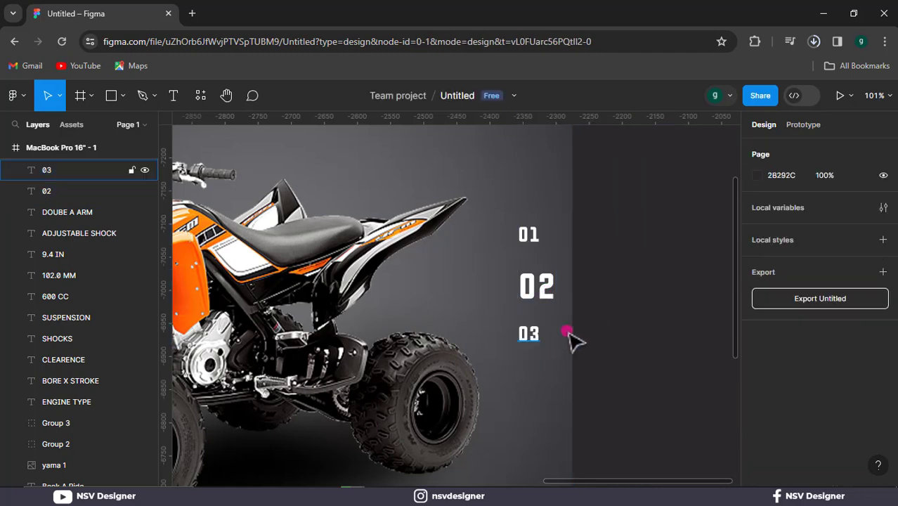
{"action": "left_click_drag", "start_coordinate": [527, 337], "coordinate": [527, 365]}
{"action": "left_click_drag", "start_coordinate": [530, 235], "coordinate": [533, 207]}
{"action": "left_click", "coordinate": [585, 208]}
Set the layer opacity of the 01, 02 and 03 texts together to 44%.
{"action": "scroll", "coordinate": [604, 219], "scroll_direction": "down", "scroll_amount": 2}
{"action": "scroll", "coordinate": [611, 274], "scroll_direction": "down", "scroll_amount": 2}
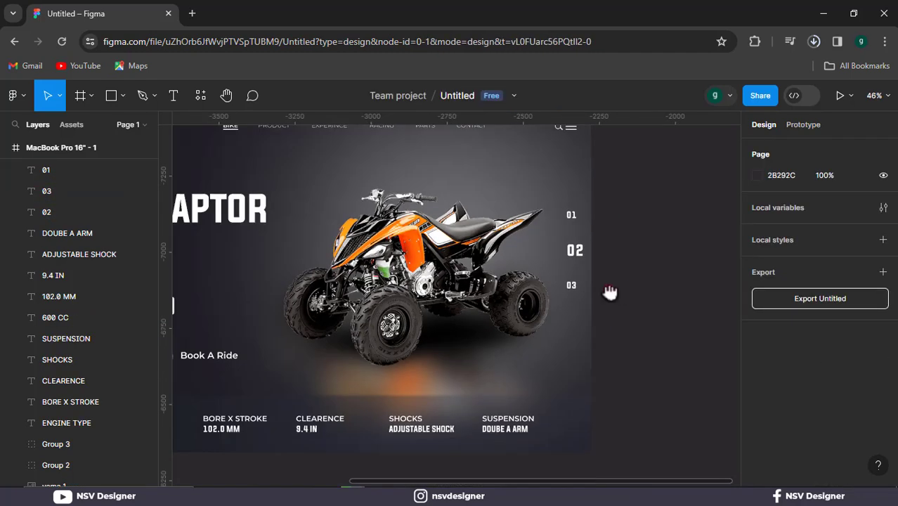
{"action": "scroll", "coordinate": [628, 306], "scroll_direction": "up", "scroll_amount": 2}
{"action": "scroll", "coordinate": [642, 316], "scroll_direction": "left", "scroll_amount": 2}
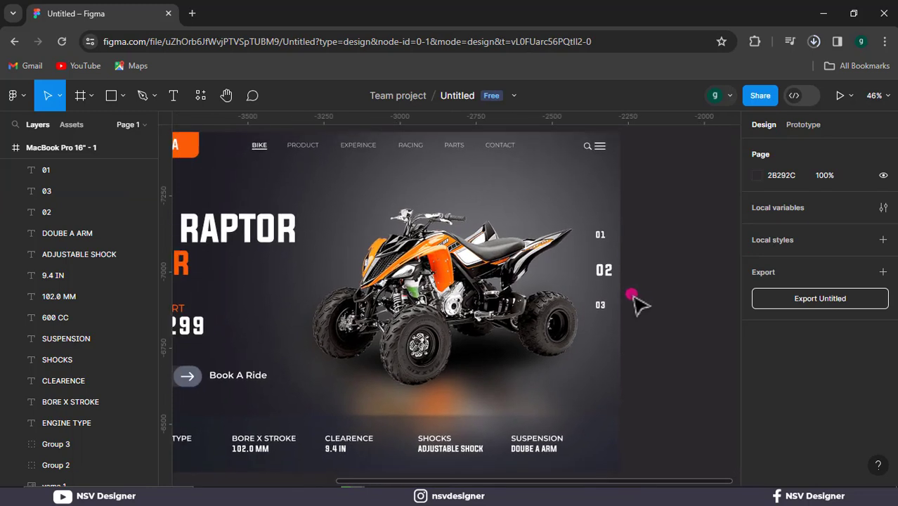
{"action": "left_click", "coordinate": [602, 270]}
{"action": "left_click", "coordinate": [599, 234], "text": "shift"}
{"action": "left_click", "coordinate": [601, 308], "text": "shift"}
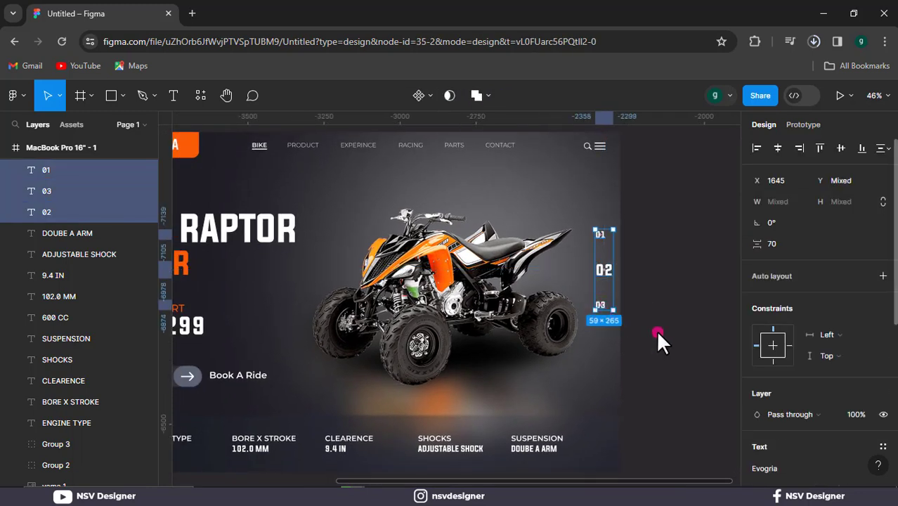
{"action": "left_click_drag", "start_coordinate": [852, 414], "coordinate": [760, 414]}
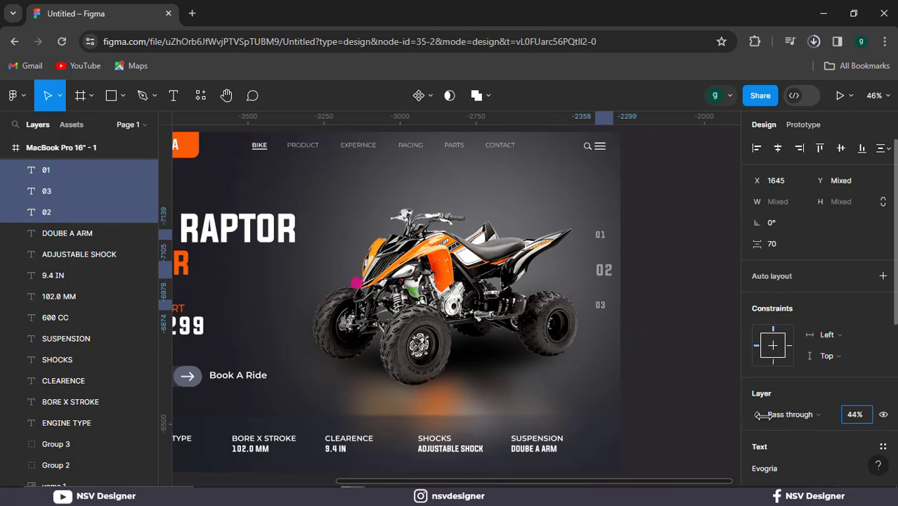
{"action": "left_click", "coordinate": [689, 304]}
{"action": "scroll", "coordinate": [670, 263], "scroll_direction": "down", "scroll_amount": 2}
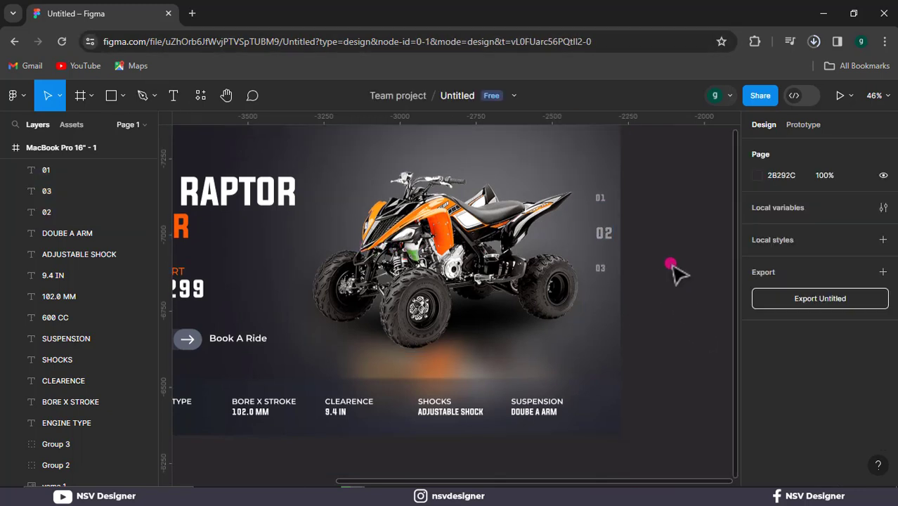
{"action": "left_click_drag", "start_coordinate": [674, 360], "coordinate": [691, 331]}
{"action": "left_click_drag", "start_coordinate": [632, 349], "coordinate": [705, 382]}
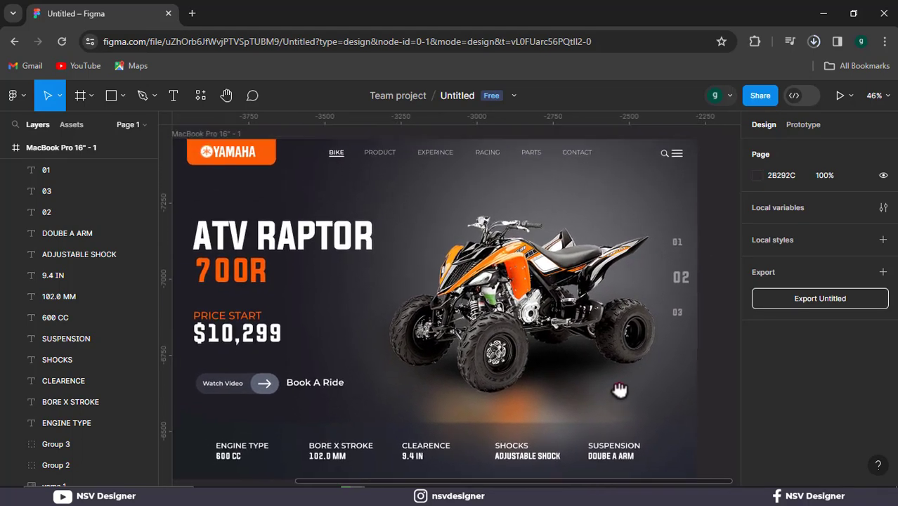